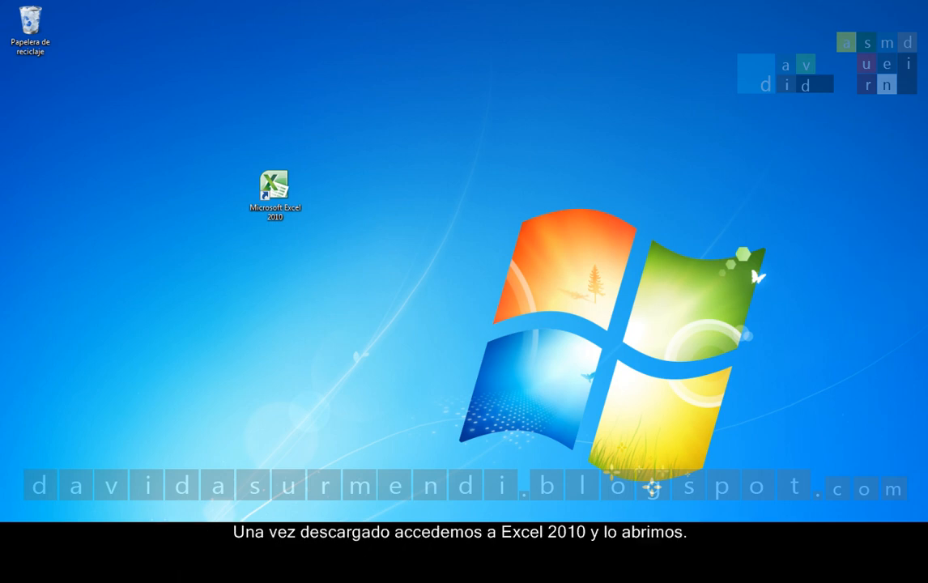
# Open the workbook "Excel 2010. Validación de Datos. 2ª Parte" in Excel 2010 and enable editing.
pyautogui.doubleClick(275, 194)
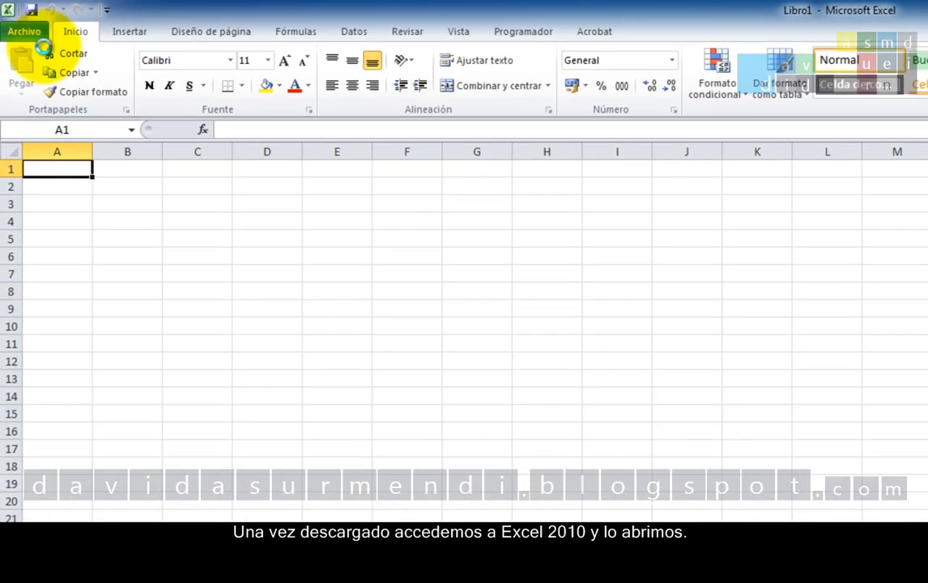
pyautogui.click(24, 31)
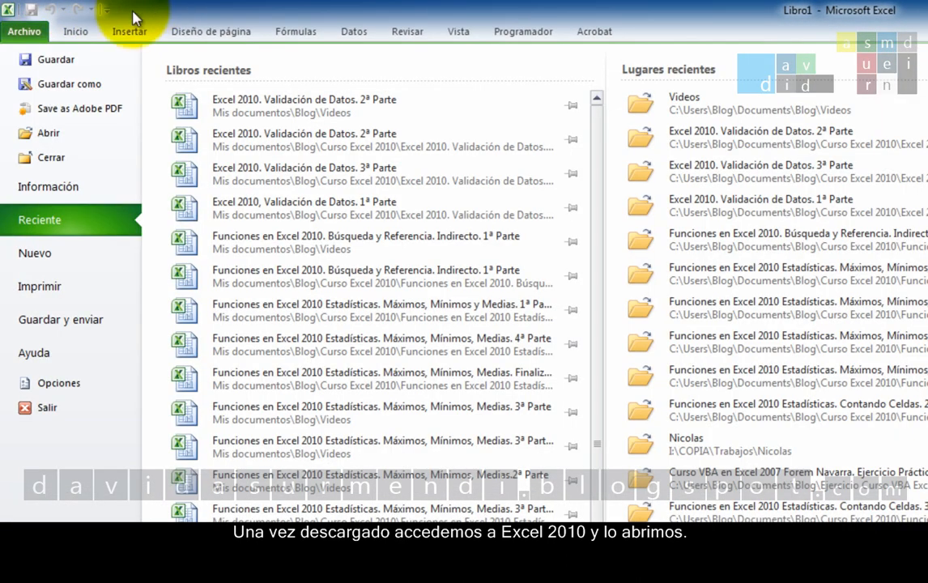
pyautogui.click(67, 141)
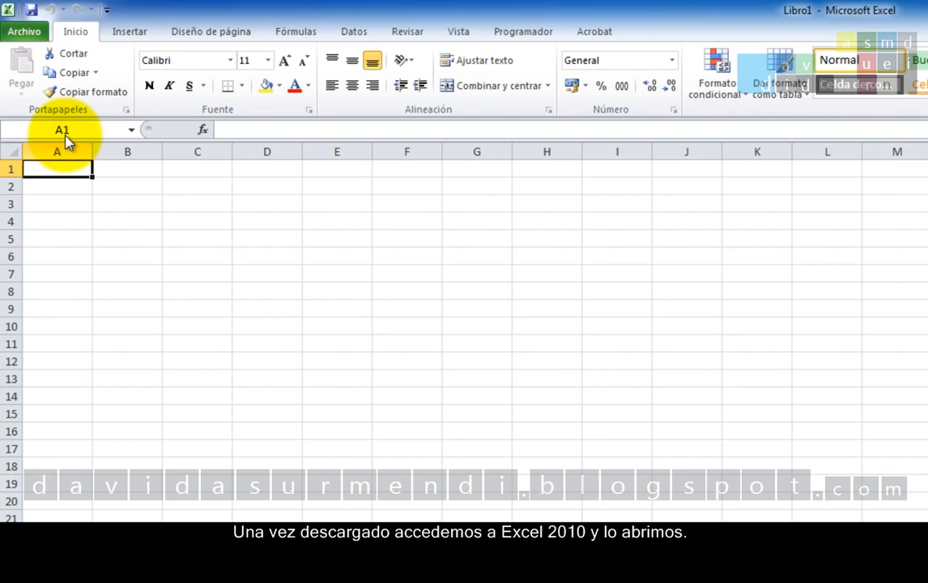
pyautogui.click(213, 170)
pyautogui.doubleClick(215, 171)
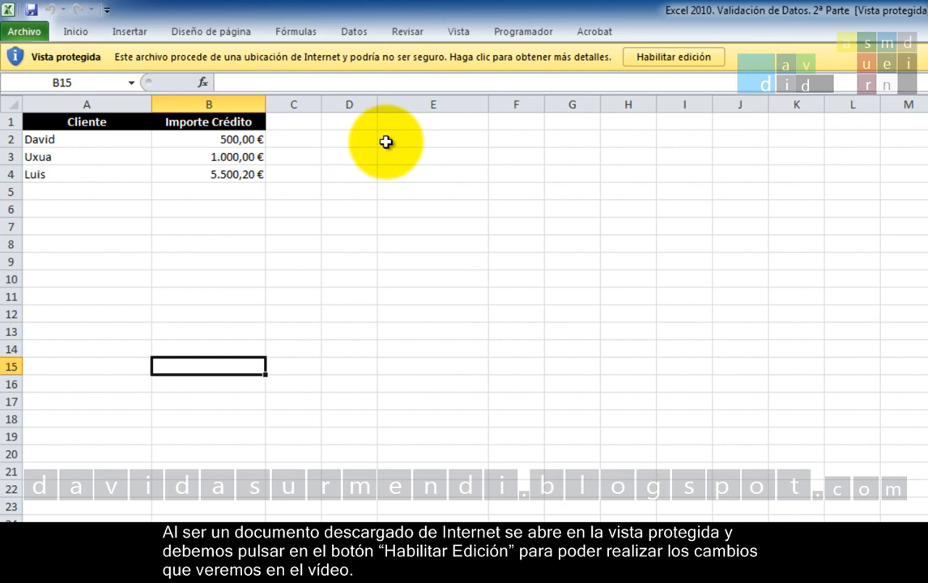
pyautogui.click(636, 57)
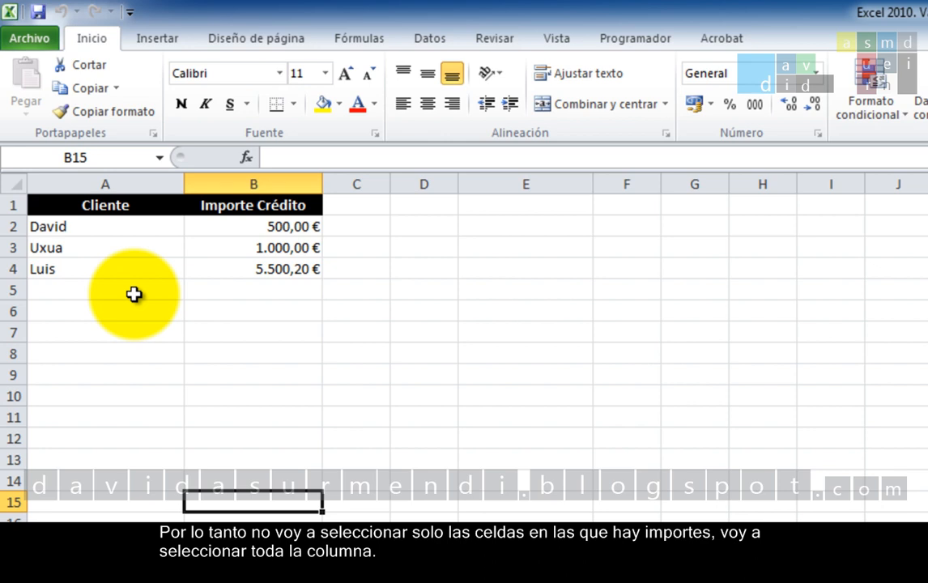
# Start a data validation rule for the entire Importe Crédito column that allows Decimal values.
pyautogui.click(216, 183)
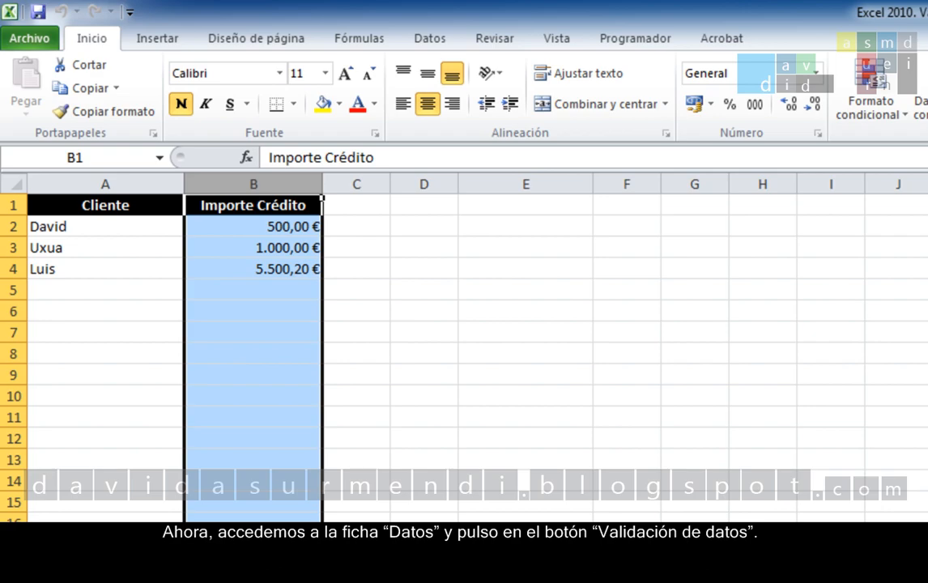
pyautogui.click(429, 38)
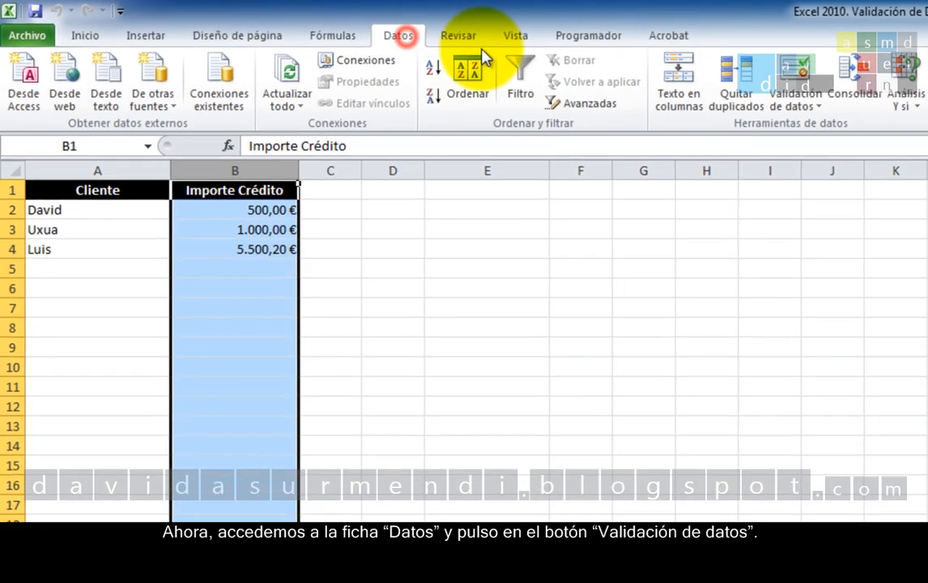
pyautogui.click(793, 71)
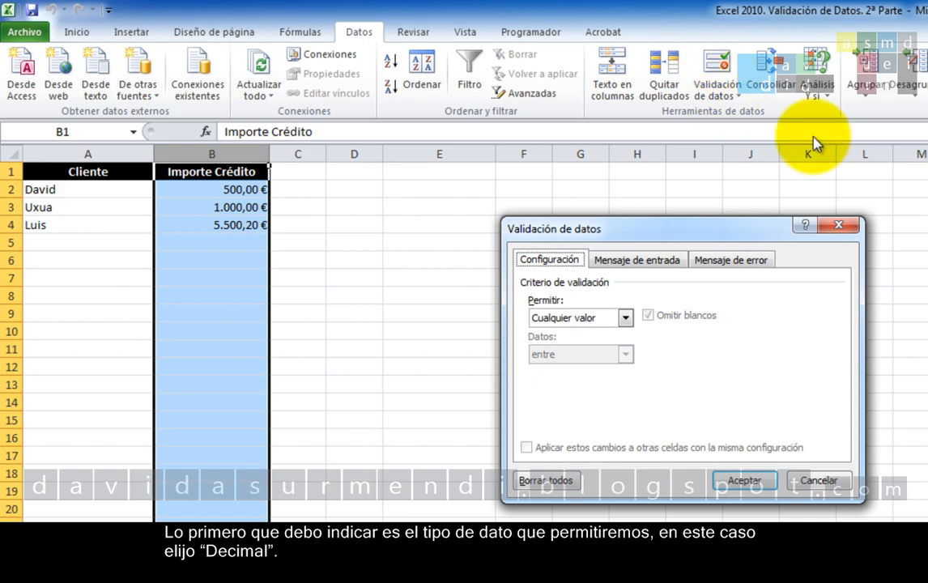
pyautogui.click(625, 318)
pyautogui.click(594, 358)
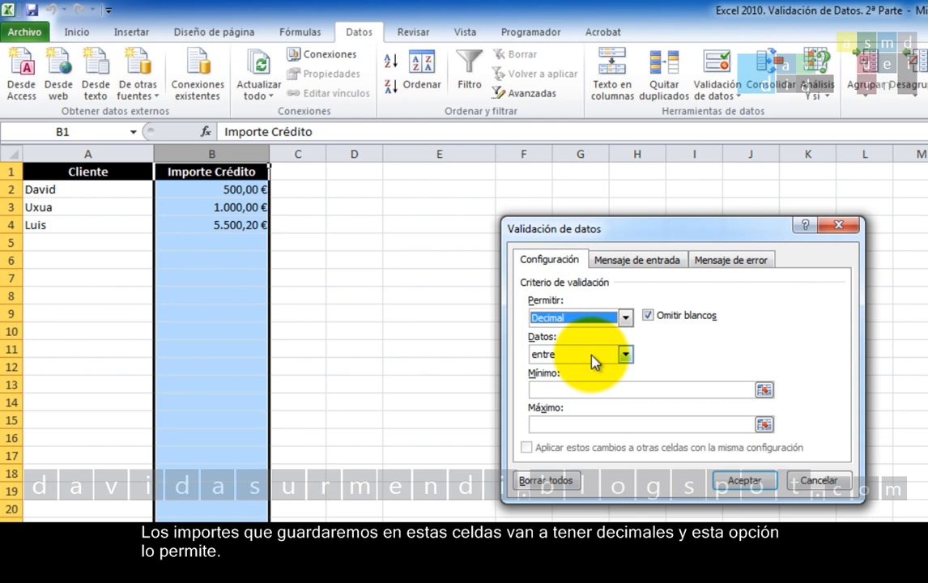
pyautogui.click(593, 360)
pyautogui.click(603, 354)
pyautogui.click(623, 317)
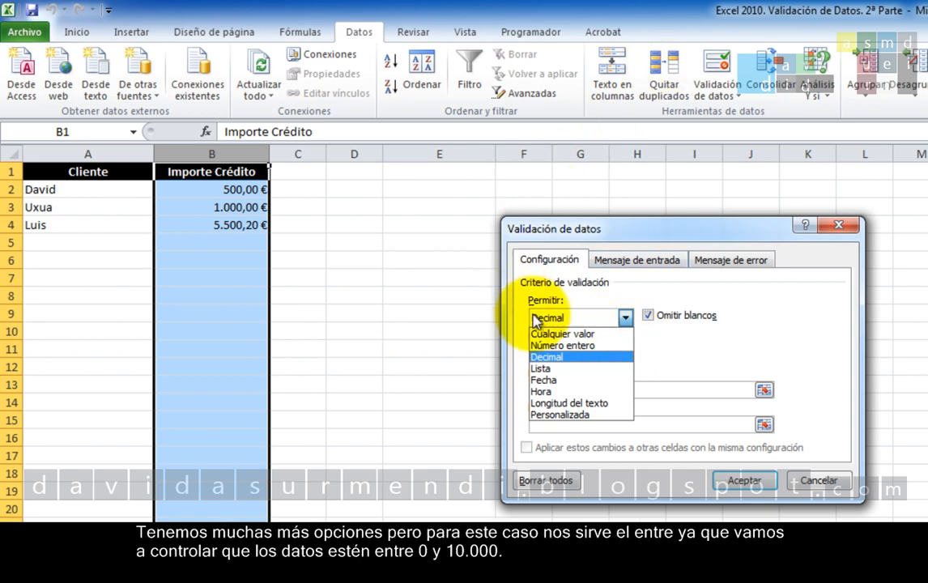
pyautogui.click(591, 360)
# Restrict the allowed decimals with the "entre" condition, using minimum 0 and maximum 10000.
pyautogui.click(623, 354)
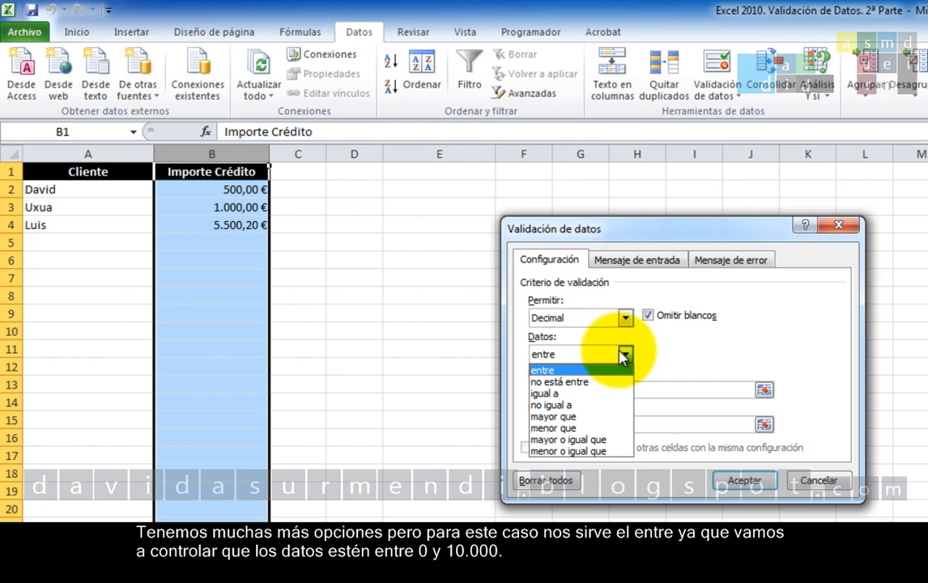
pyautogui.click(586, 371)
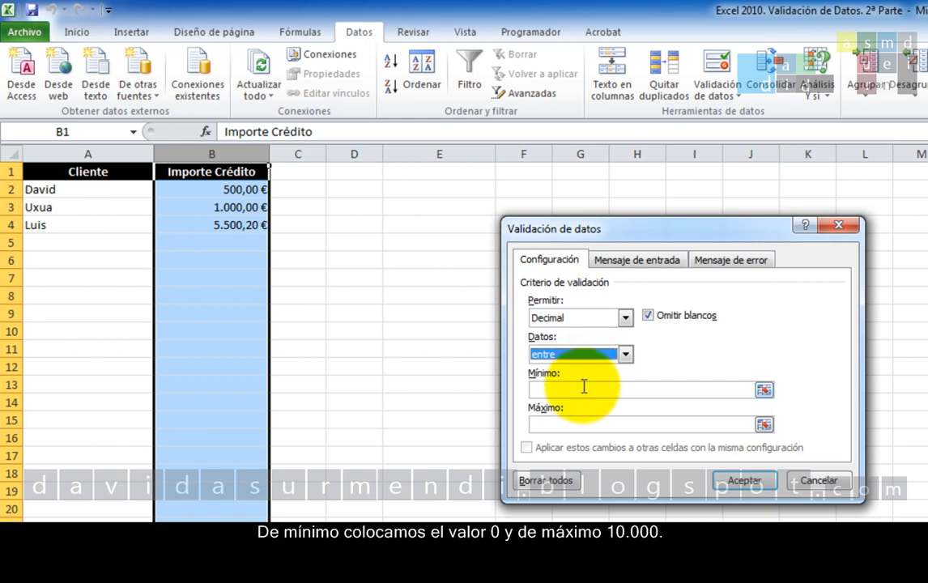
pyautogui.click(584, 386)
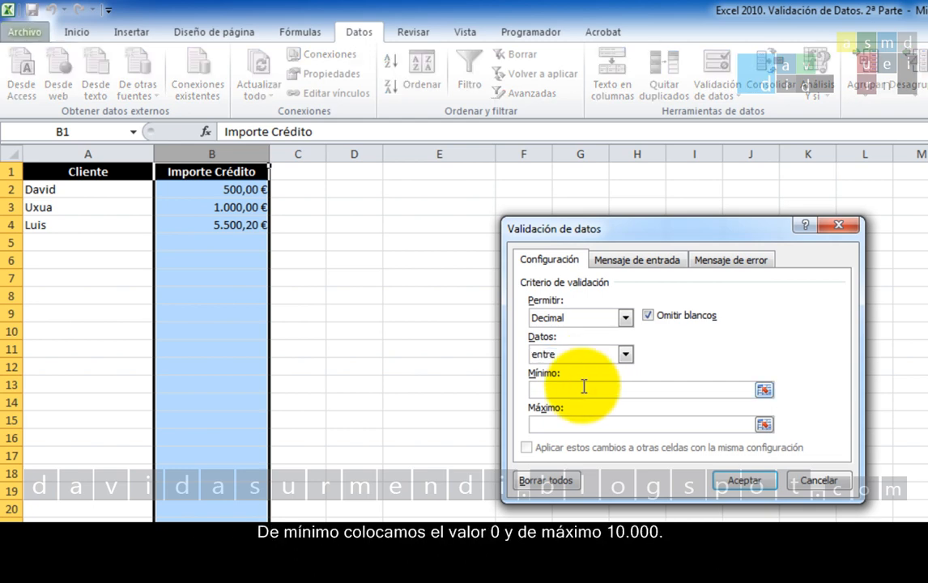
pyautogui.write('0')
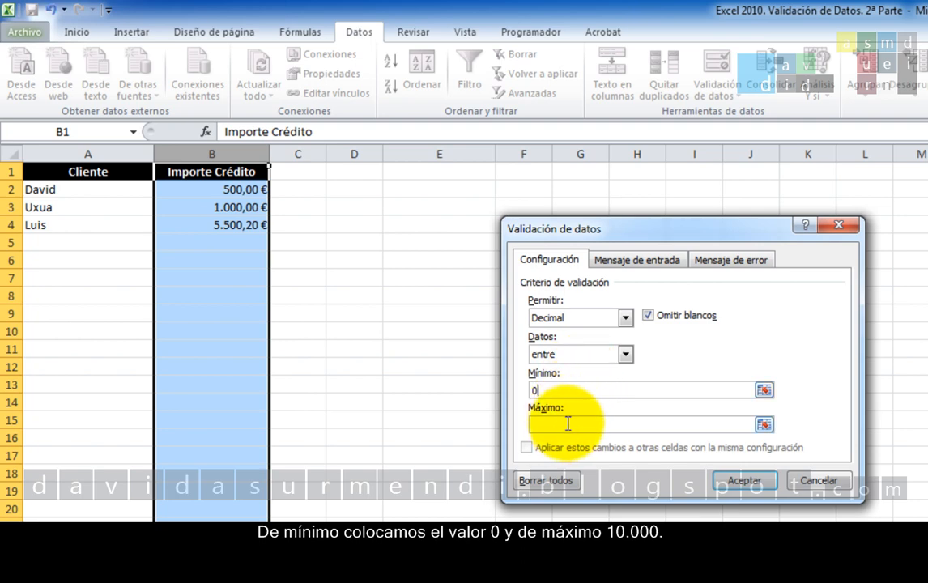
pyautogui.click(568, 423)
pyautogui.write('10000')
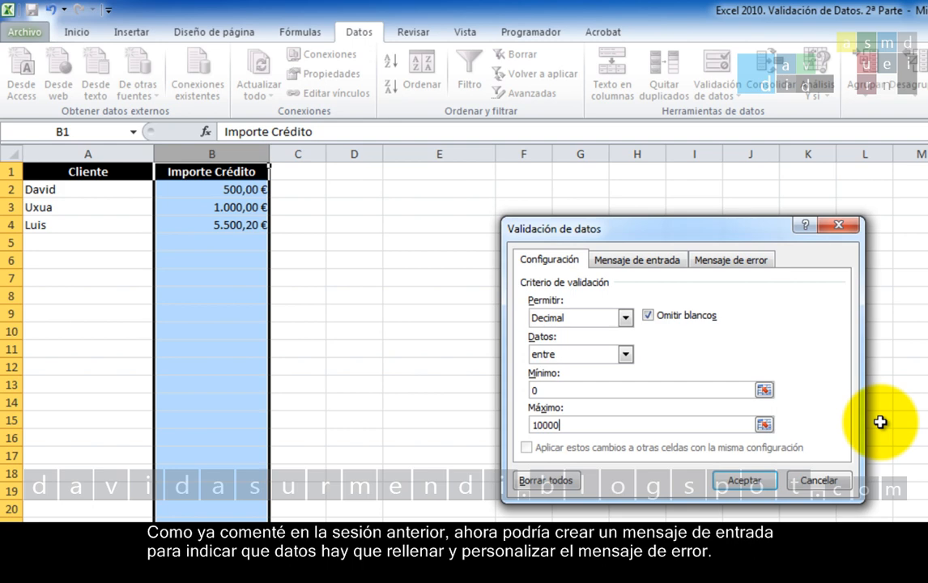
# Give the validation rule's error alert the title "Datos Erróneos".
pyautogui.click(603, 260)
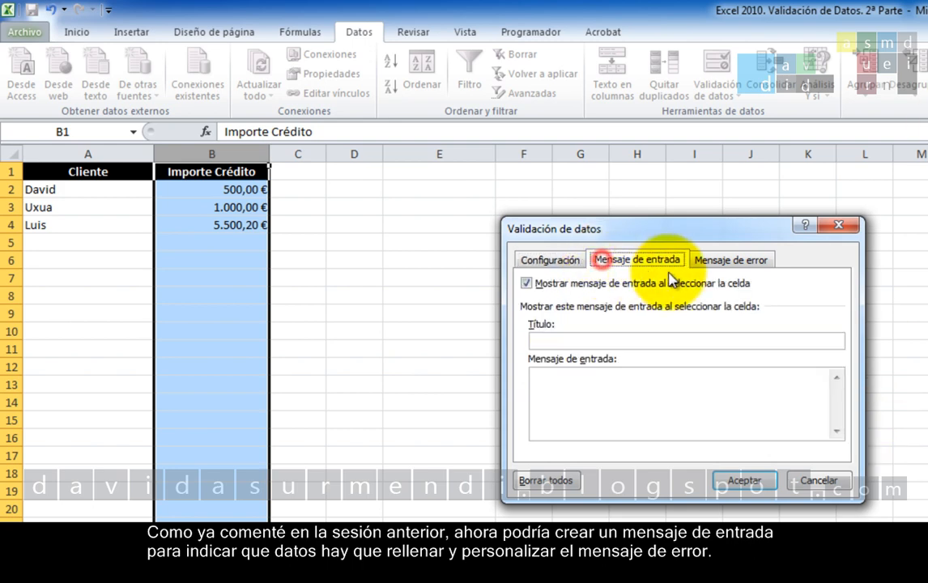
pyautogui.click(731, 263)
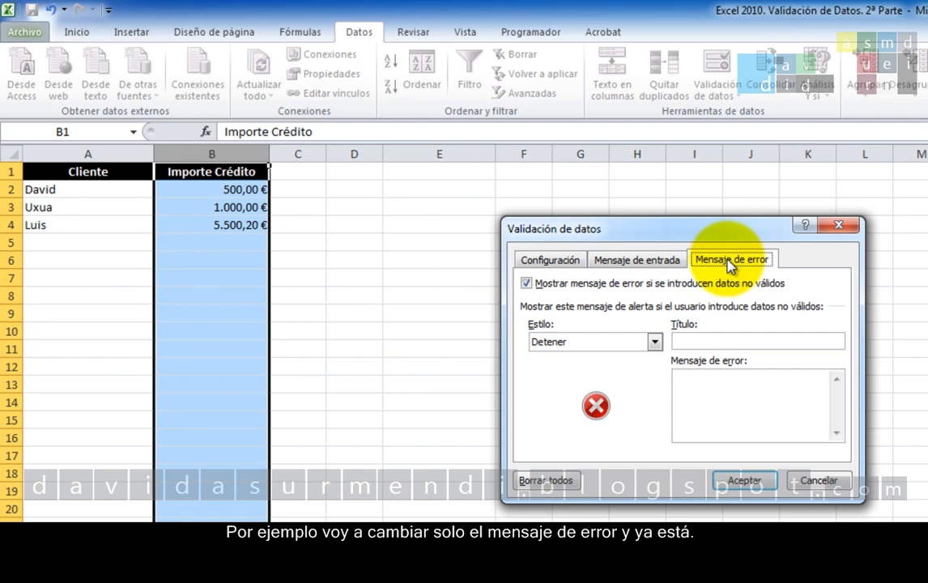
pyautogui.click(720, 339)
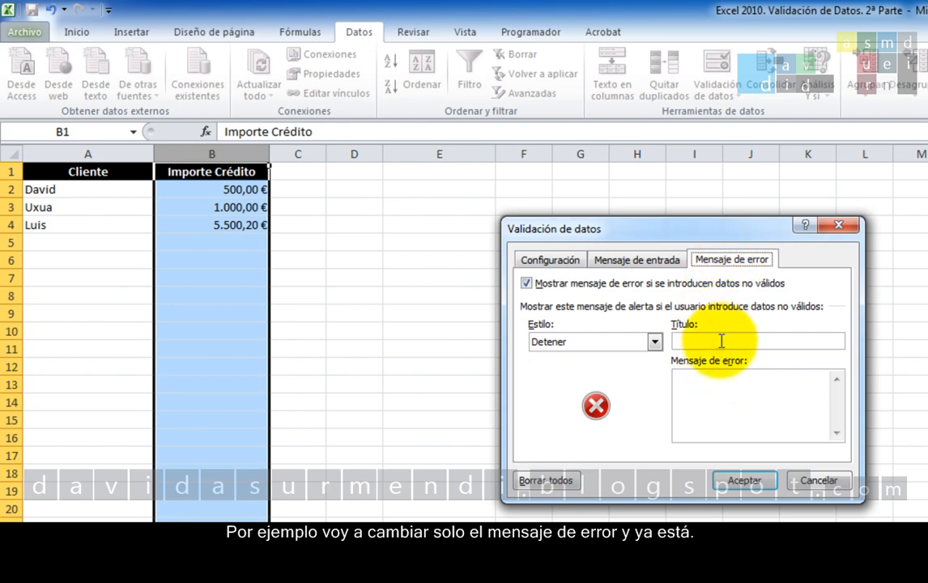
pyautogui.write('Dat')
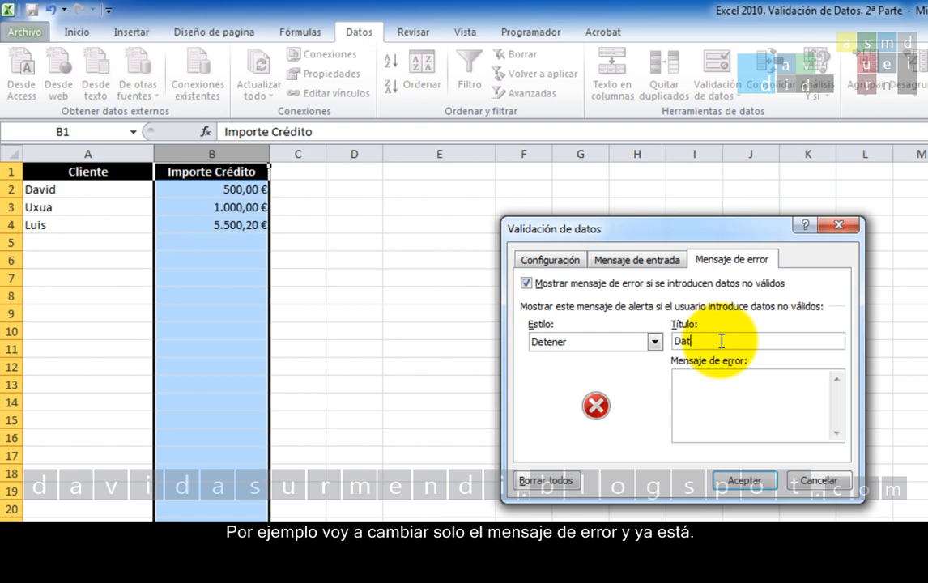
pyautogui.write('os Erro')
pyautogui.press('BackSpace')
pyautogui.write('óneos')
# Set the error message to "El importe debe estar entre 0 y 10.000 Euros." and apply the validation rule.
pyautogui.click(756, 376)
pyautogui.write('El')
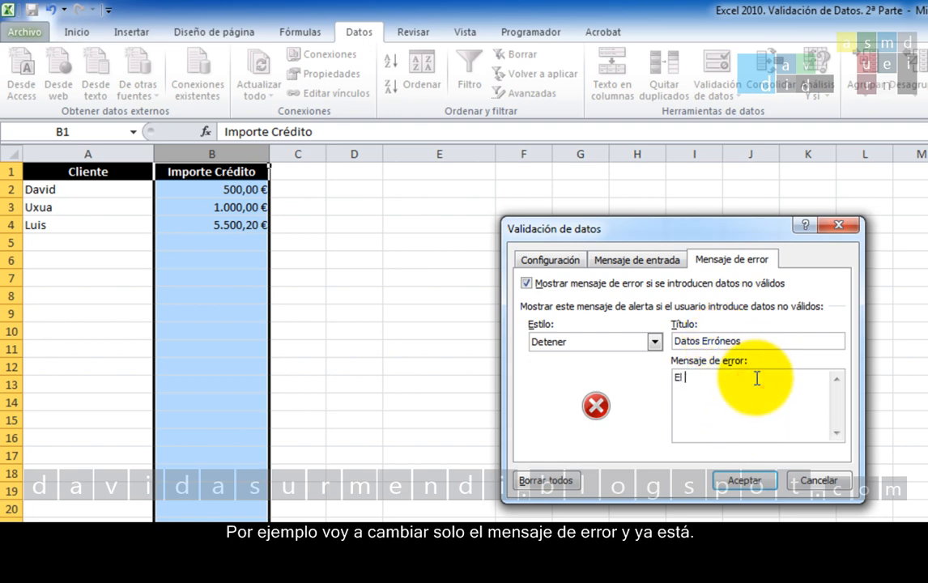
pyautogui.write(' importe debe estar entre 0')
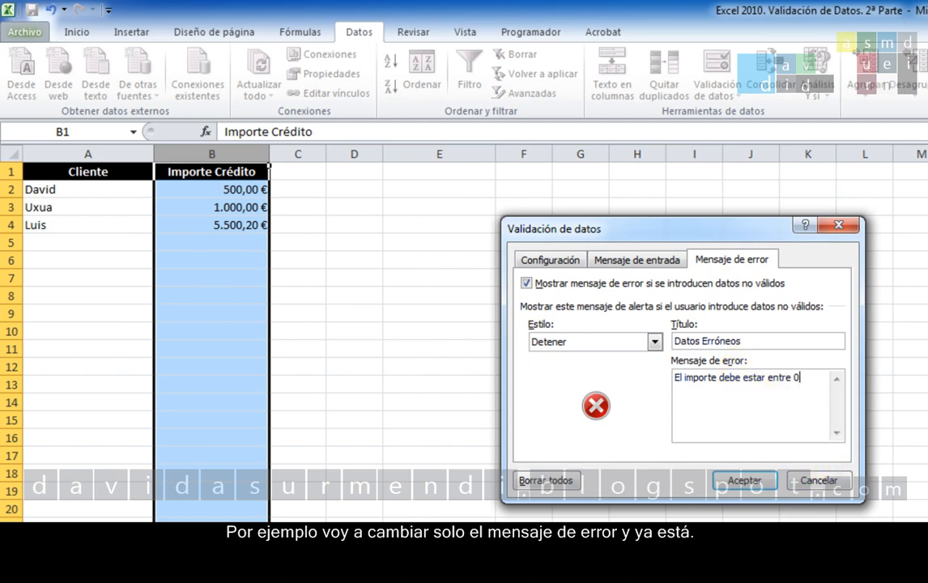
pyautogui.write(' y 10.000 eu')
pyautogui.press('BackSpace')
pyautogui.press('BackSpace')
pyautogui.write('Euros.')
pyautogui.click(532, 263)
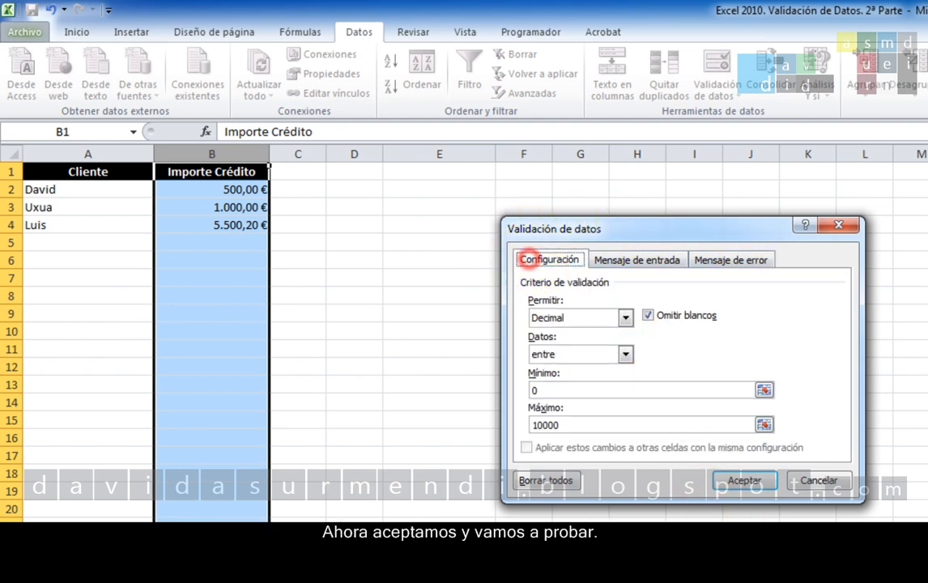
pyautogui.click(745, 481)
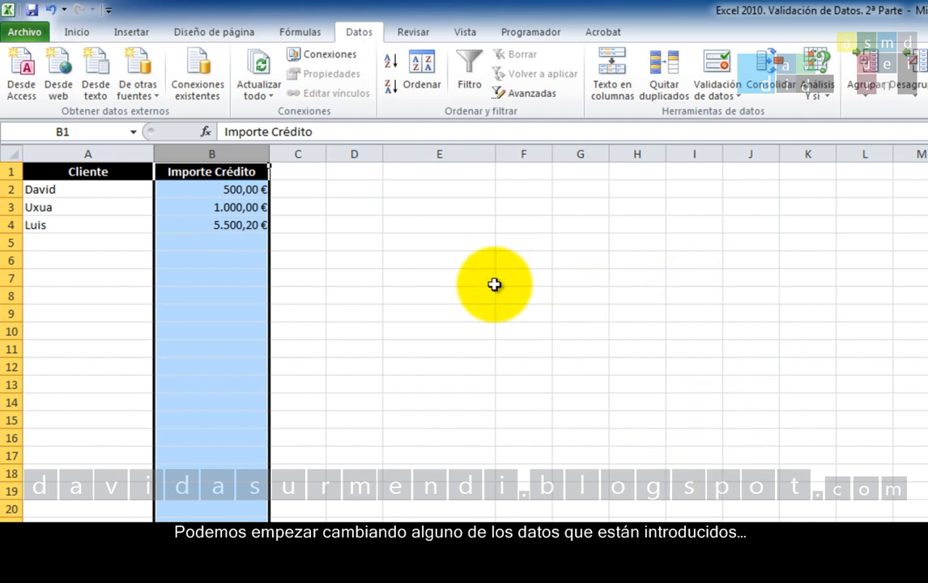
# Test the validation rule by entering 15000 in cell B2, and cancel the entry.
pyautogui.click(225, 191)
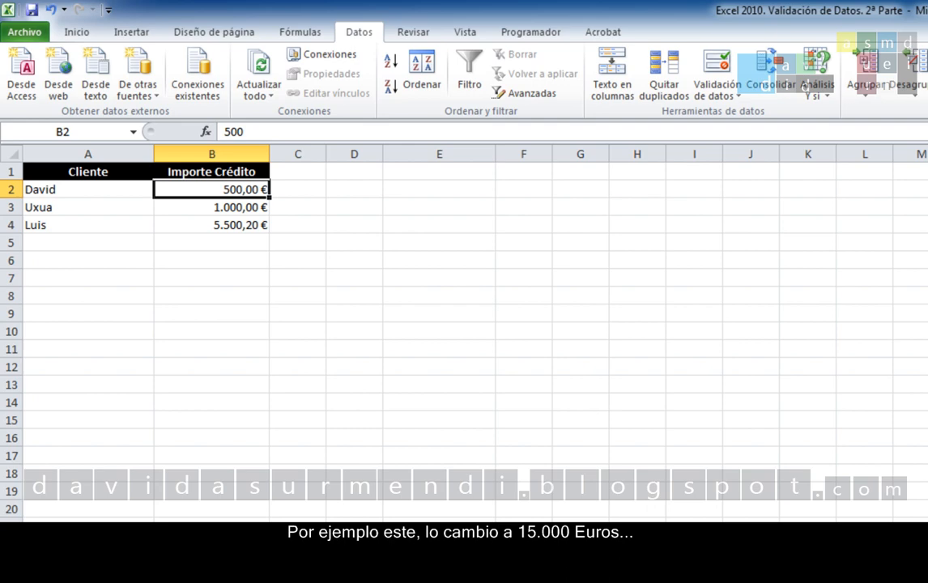
pyautogui.write('15')
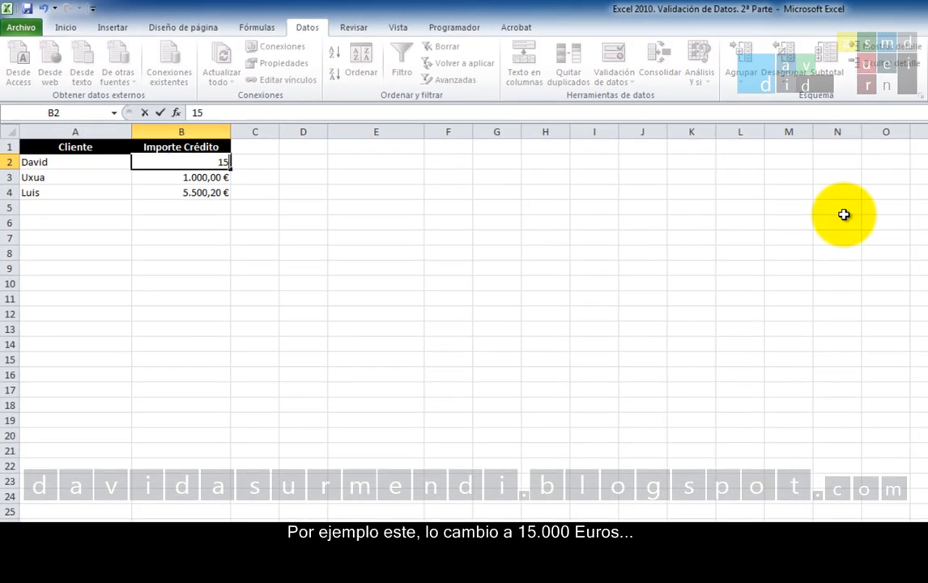
pyautogui.write('000')
pyautogui.press('Return')
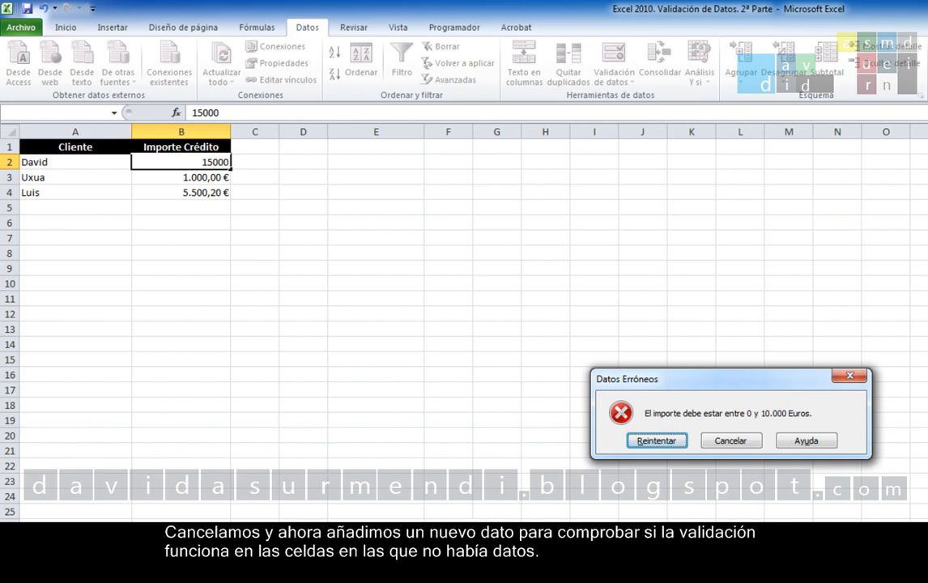
pyautogui.click(737, 441)
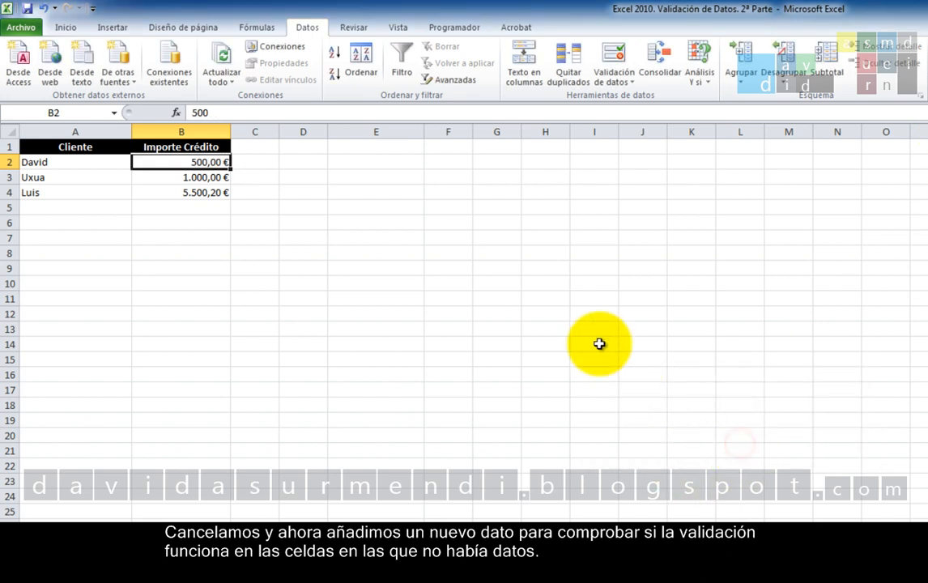
# Enter a new client's first name in cell A5 and try 20000 as the credit amount in B5.
pyautogui.click(115, 205)
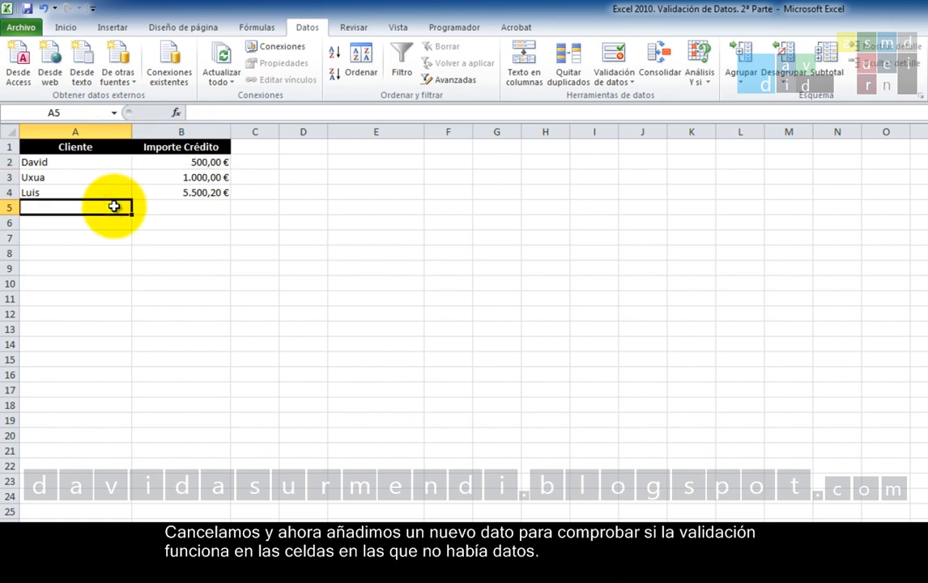
pyautogui.write('Jose')
pyautogui.press('Tab')
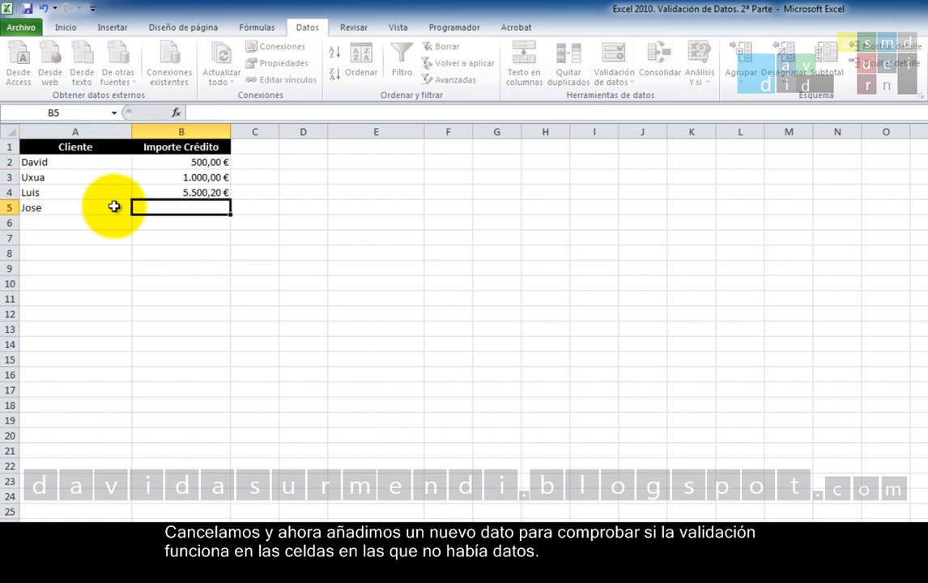
pyautogui.write('20000')
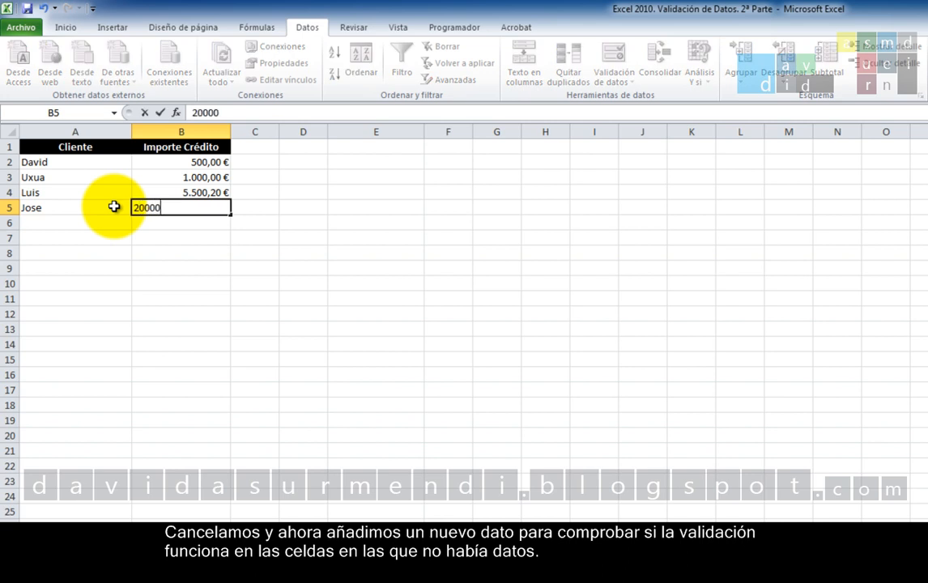
pyautogui.press('Return')
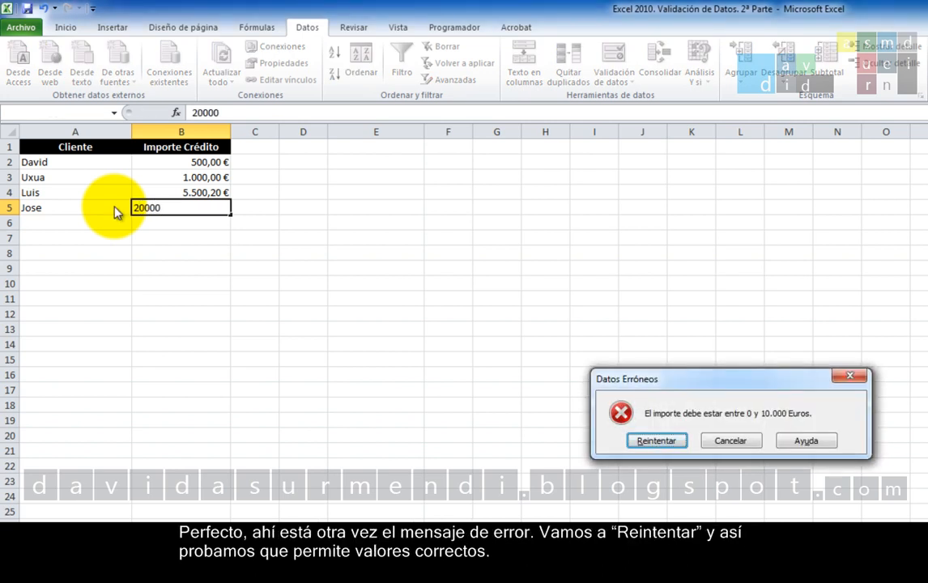
# Retry the entry in cell B5 with a credit amount of 1000.
pyautogui.click(634, 438)
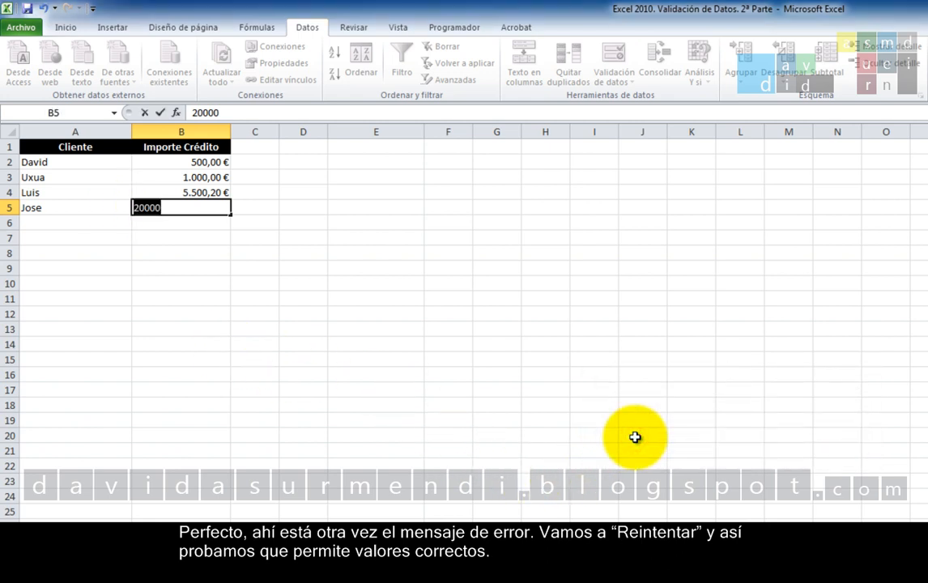
pyautogui.write('1000')
pyautogui.press('Return')
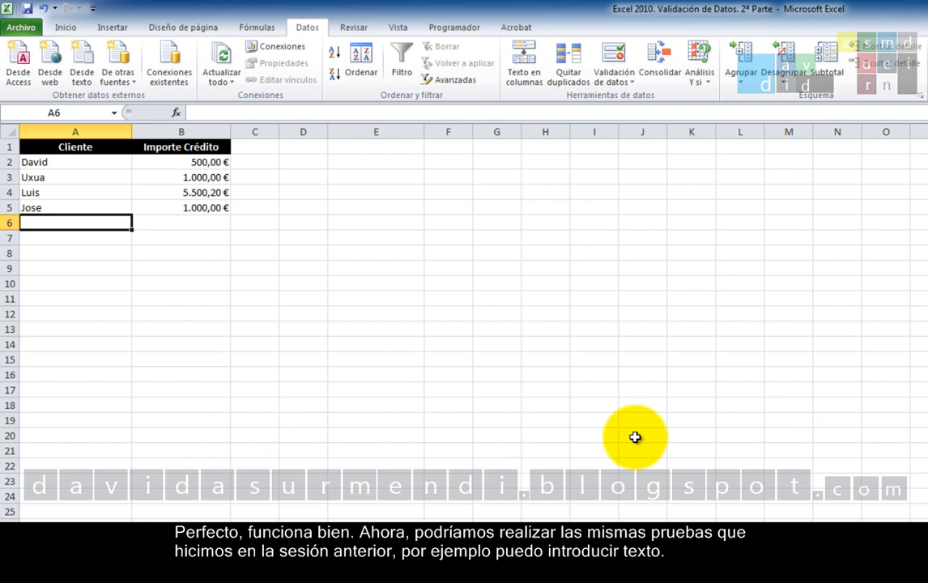
# Test the validation rule by entering the text "gkfñsldjgfs" in cell B2, and cancel the entry.
pyautogui.click(185, 162)
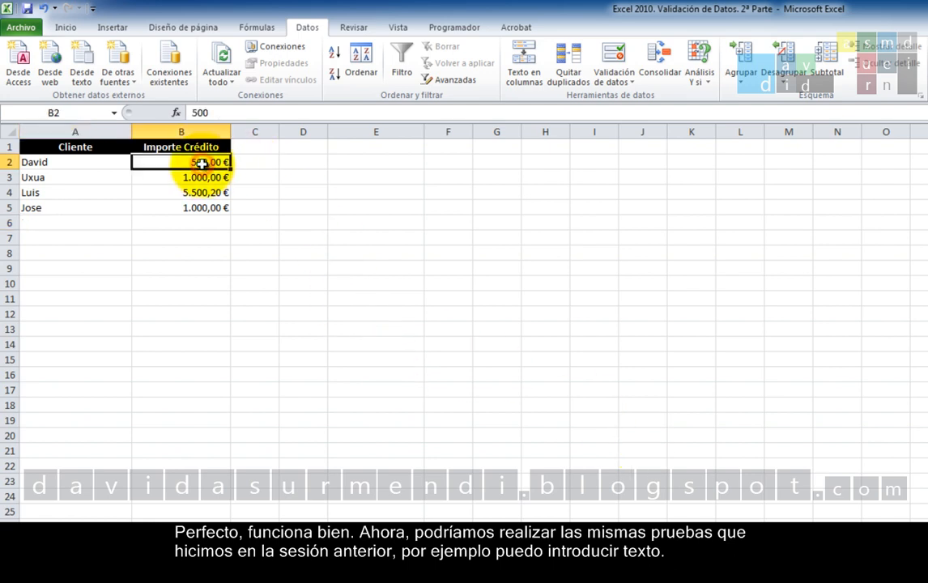
pyautogui.write('gkfñsldjgfs')
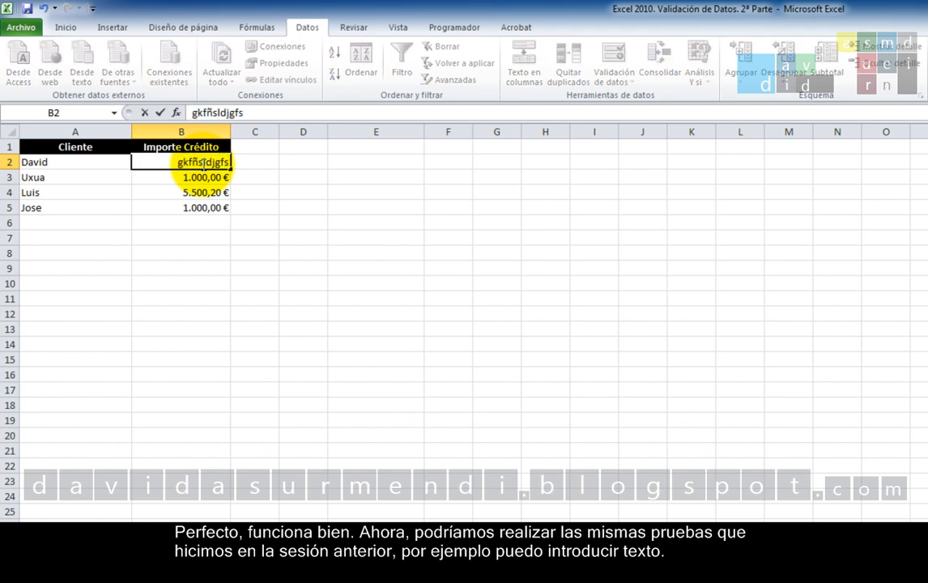
pyautogui.press('Return')
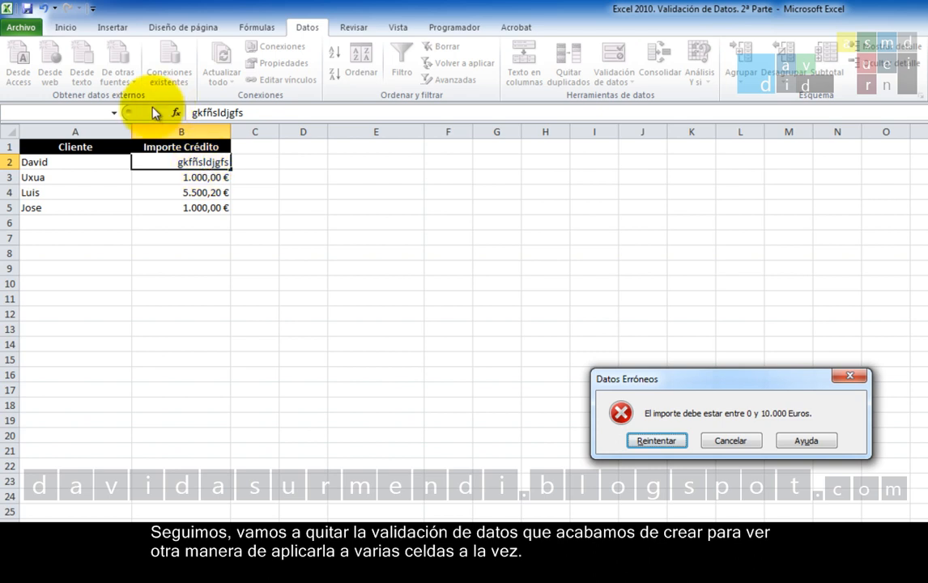
pyautogui.click(720, 441)
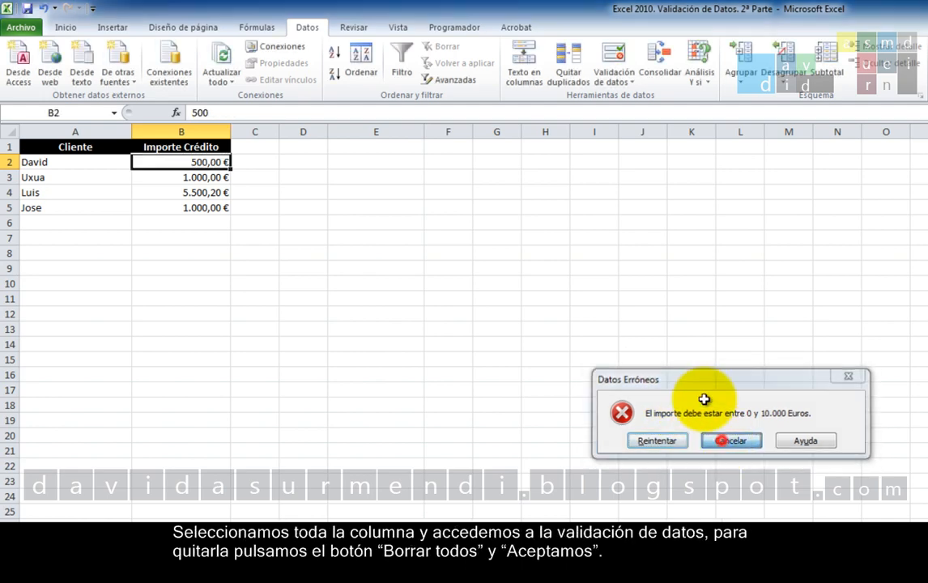
# Clear all data validation settings from the whole of column B.
pyautogui.click(212, 131)
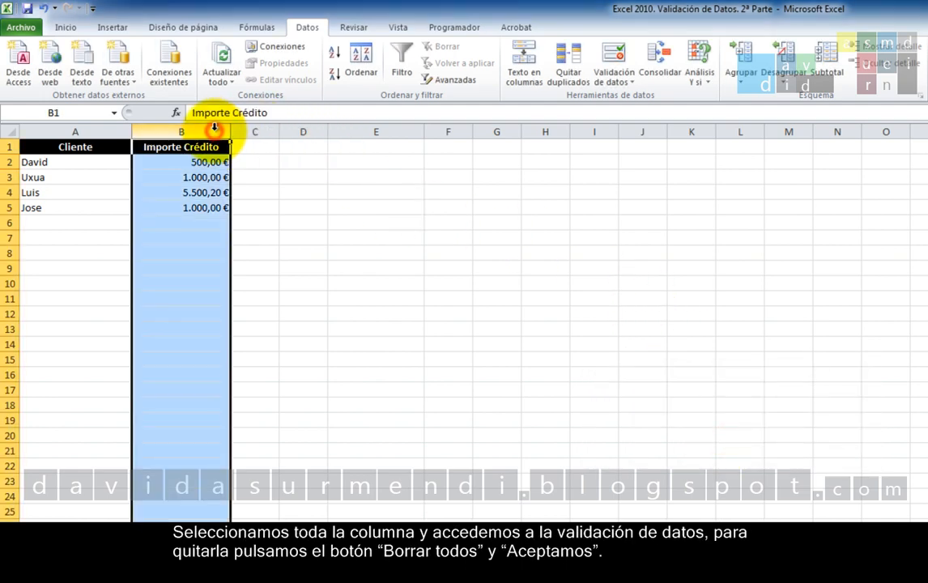
pyautogui.click(620, 58)
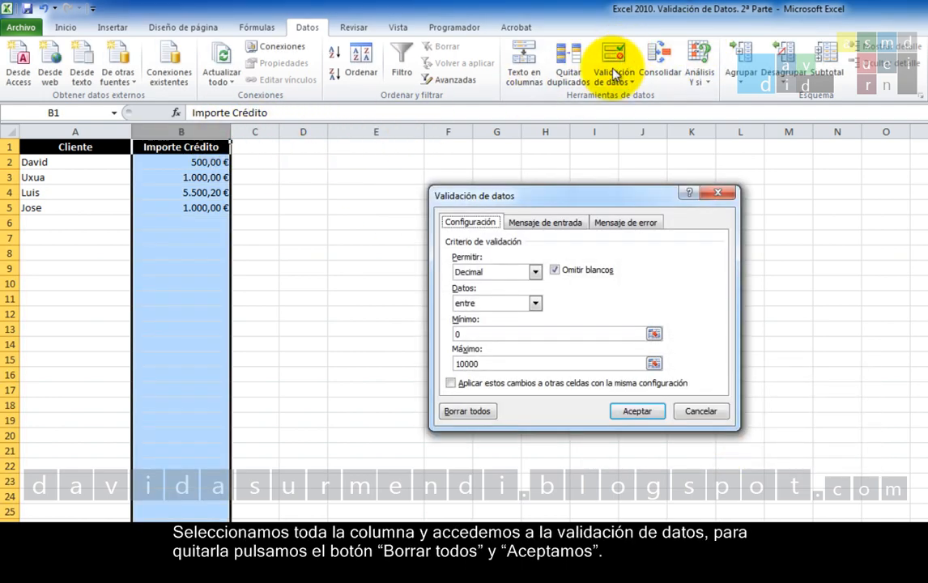
pyautogui.click(479, 415)
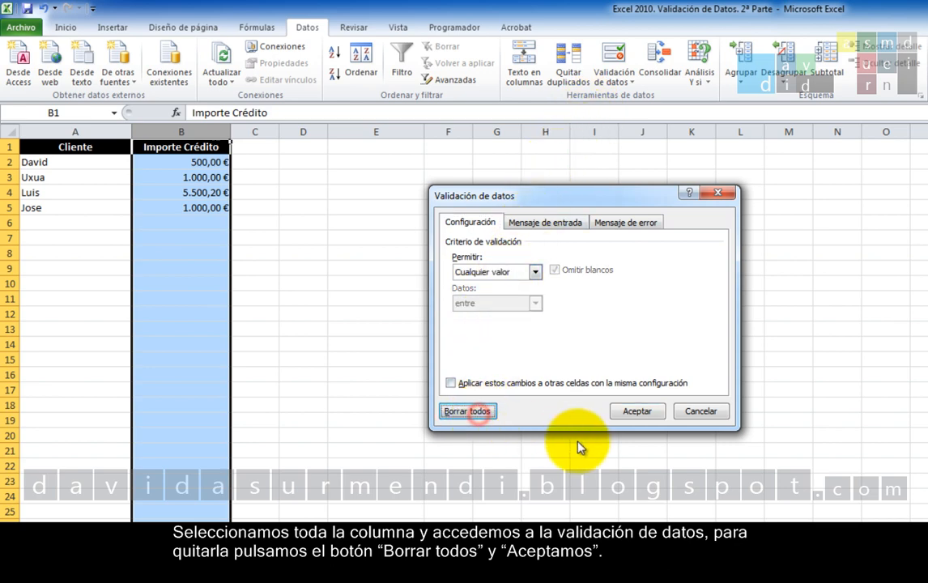
pyautogui.click(636, 413)
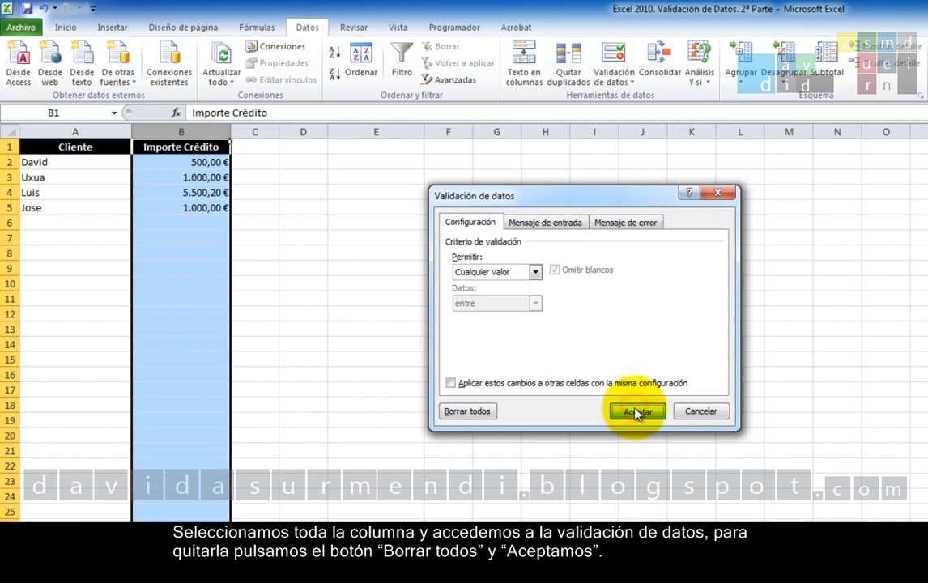
# Test the removal of the validation by entering 15000 in cell B2, and undo the entry.
pyautogui.click(216, 164)
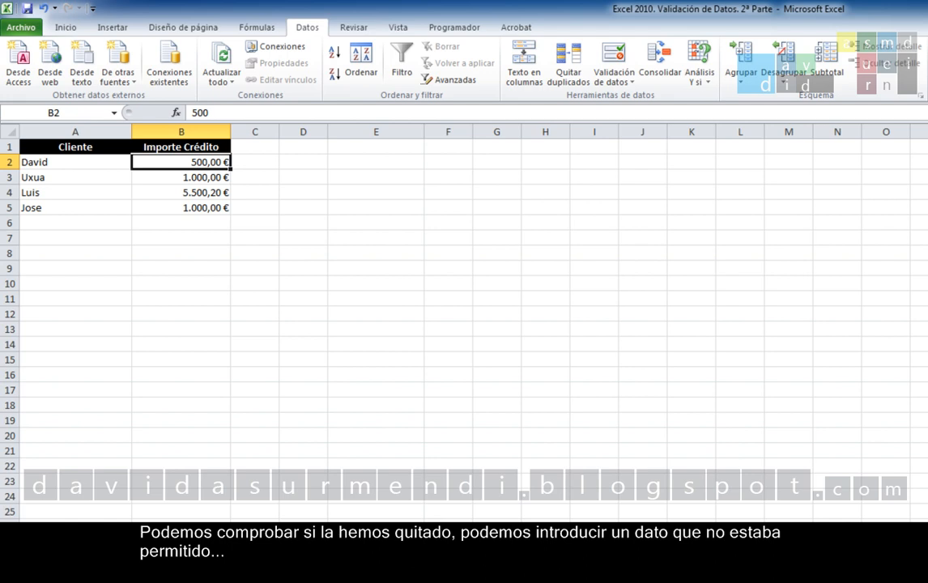
pyautogui.write('15000')
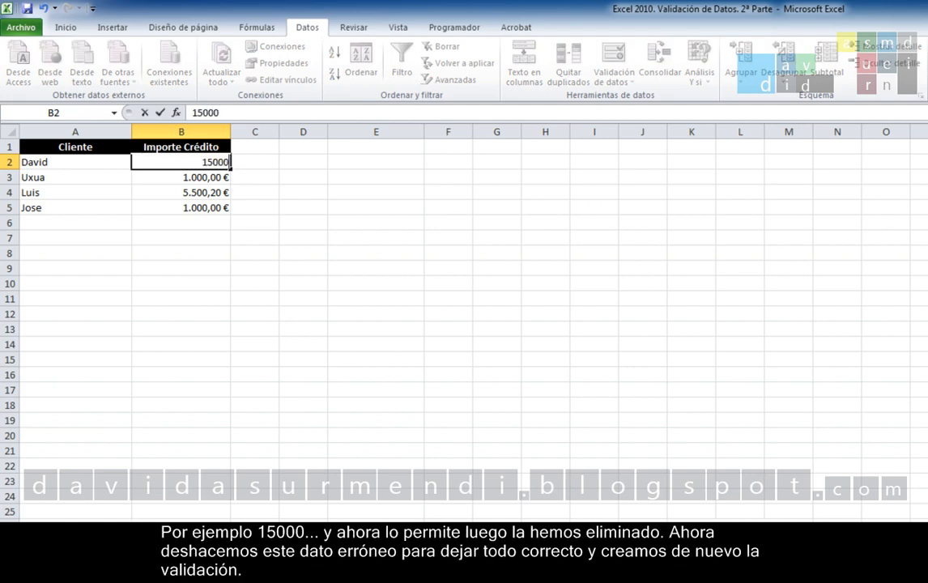
pyautogui.press('Return')
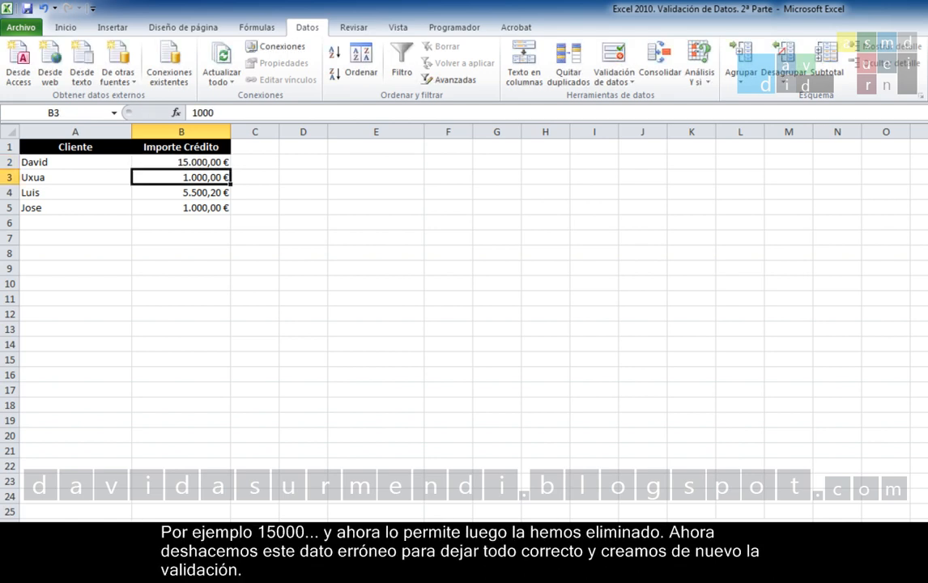
pyautogui.click(43, 9)
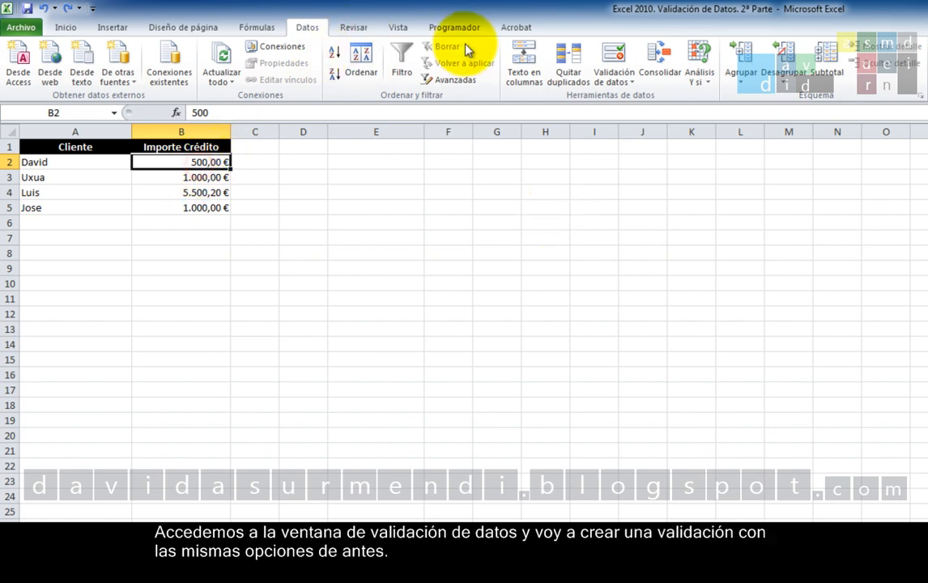
# Set cell B2's data validation to allow only decimals between a minimum of 0 and a maximum of 10000.
pyautogui.click(617, 58)
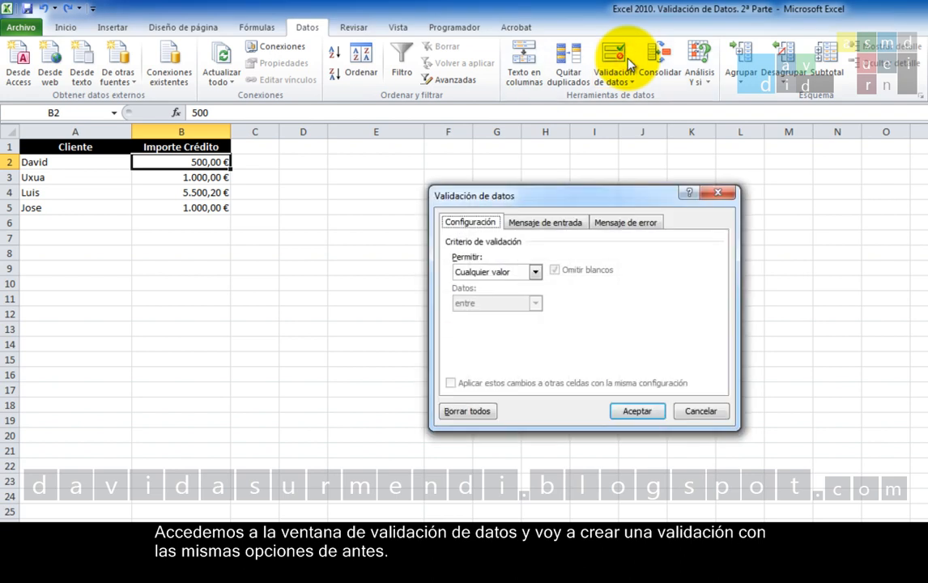
pyautogui.click(536, 273)
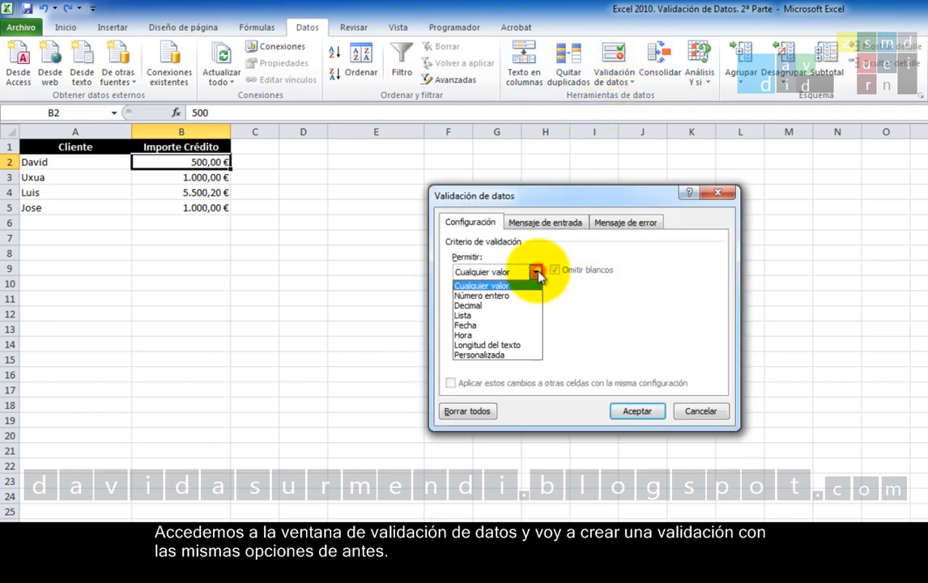
pyautogui.click(528, 307)
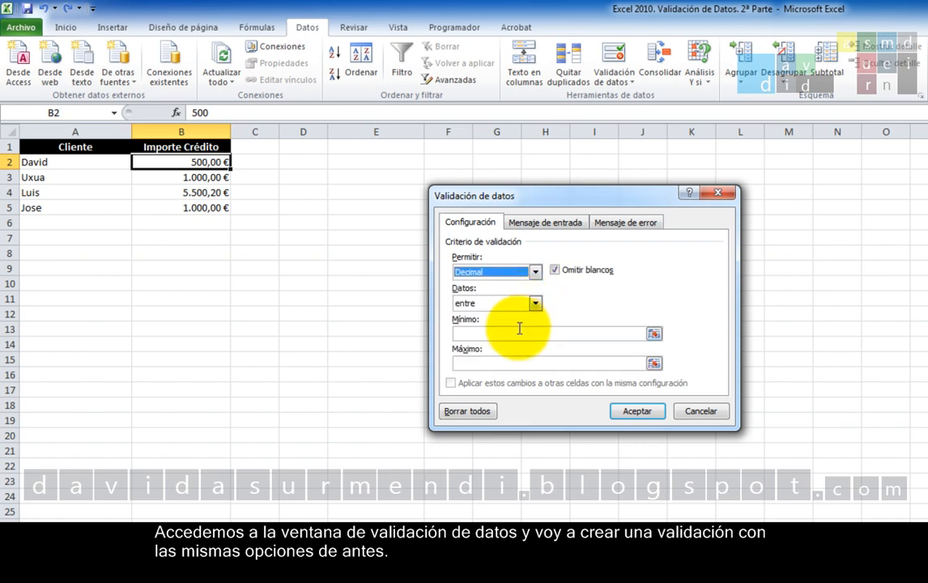
pyautogui.click(518, 331)
pyautogui.write('0')
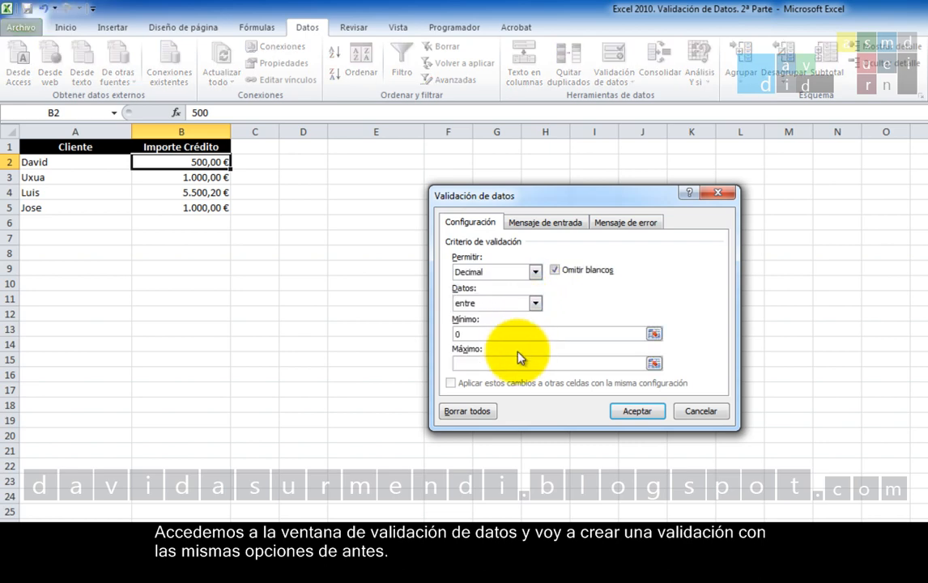
pyautogui.click(518, 369)
pyautogui.write('10000')
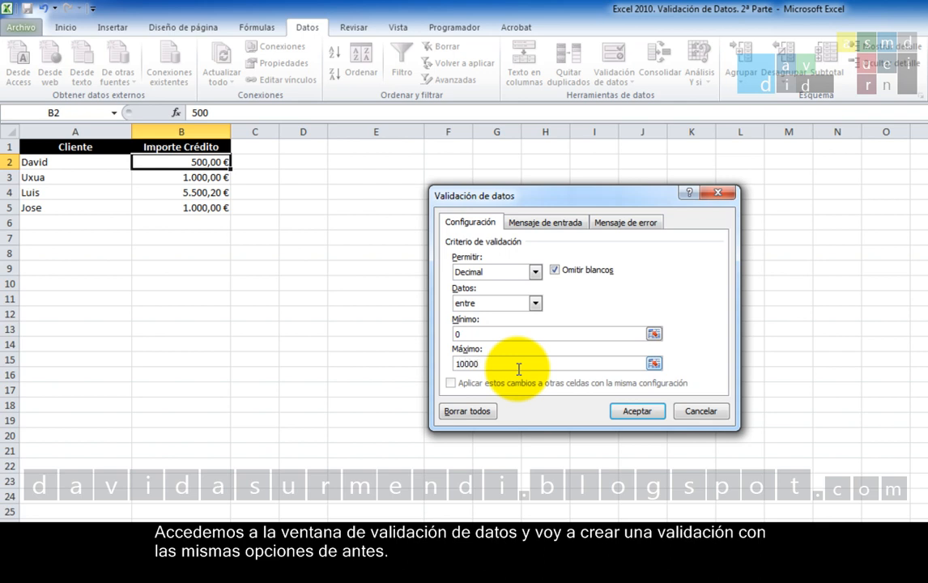
# Set the title of the validation's error alert to "Datos Erróneos".
pyautogui.click(624, 221)
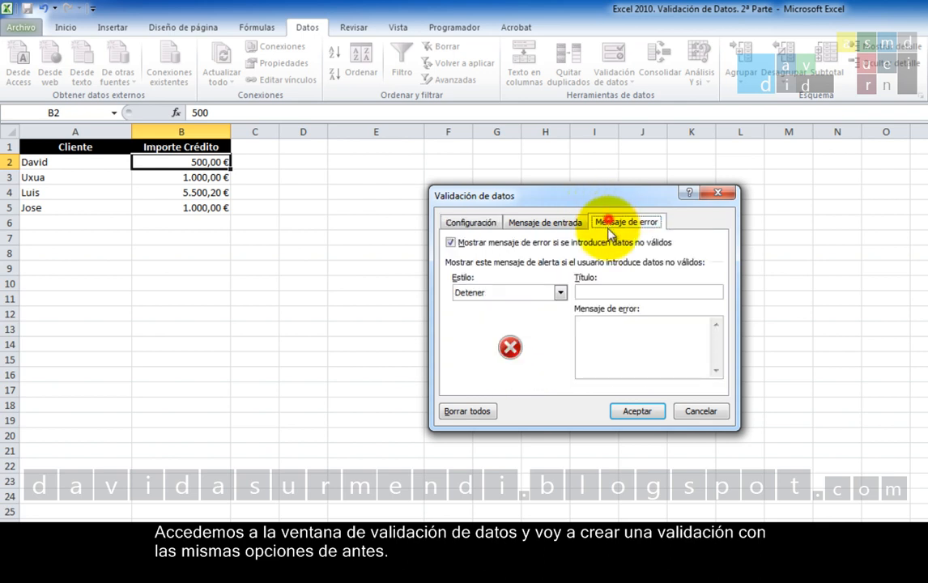
pyautogui.click(615, 290)
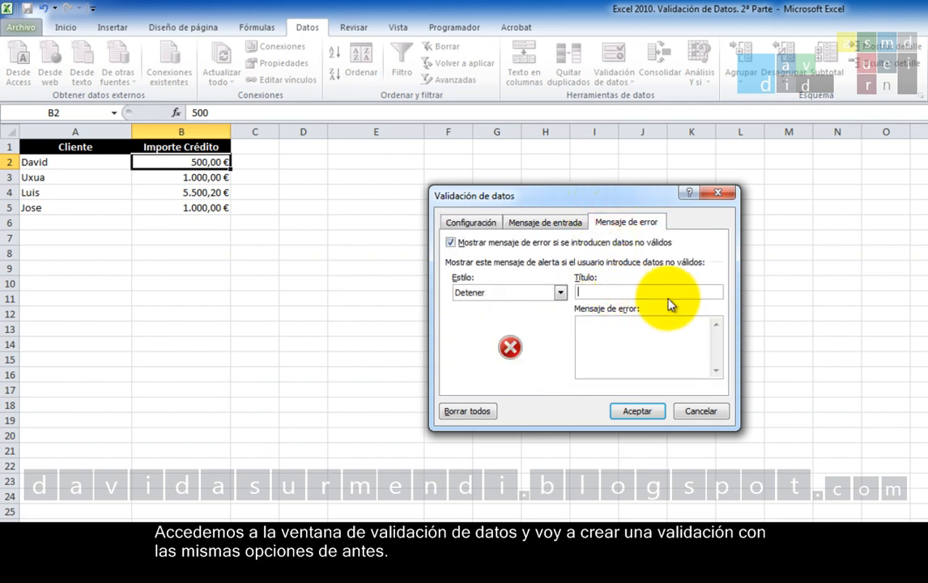
pyautogui.write('Datos Erróneos')
pyautogui.press('Tab')
# Set the error message to "El importe debe estar entre 0 y 10.000 Euros.", check the criteria, and apply the validation to cell B2.
pyautogui.write('El importe debe')
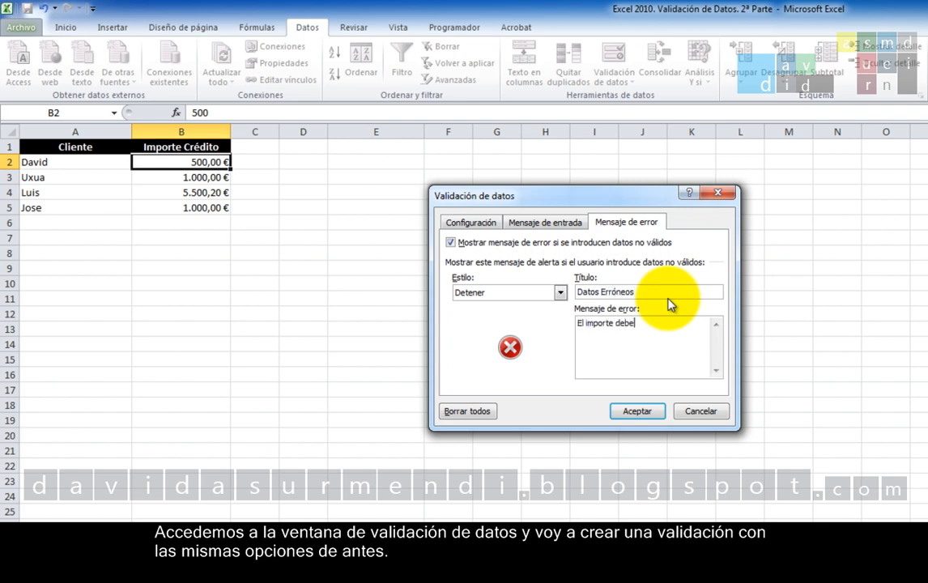
pyautogui.write(' estar entre 0 y 10.000 €uros.')
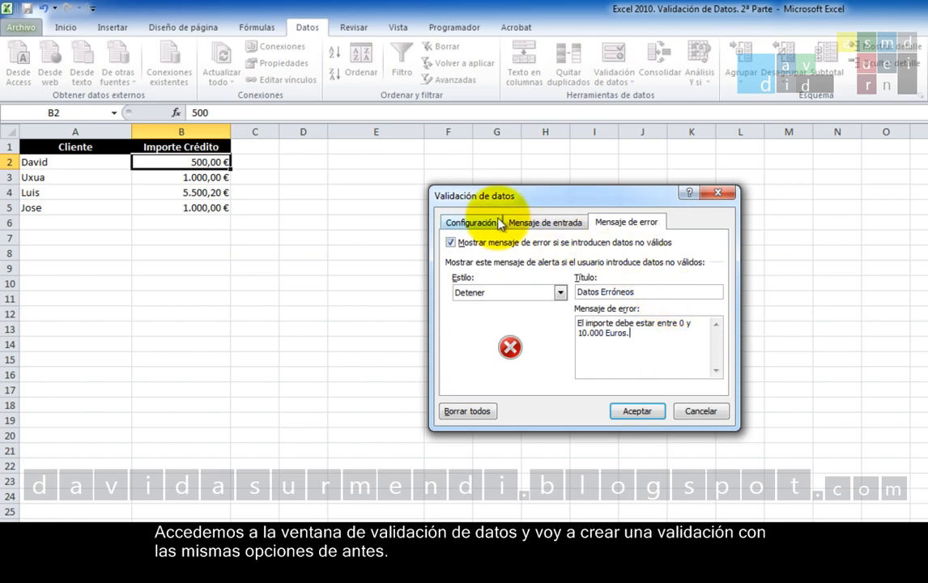
pyautogui.click(474, 222)
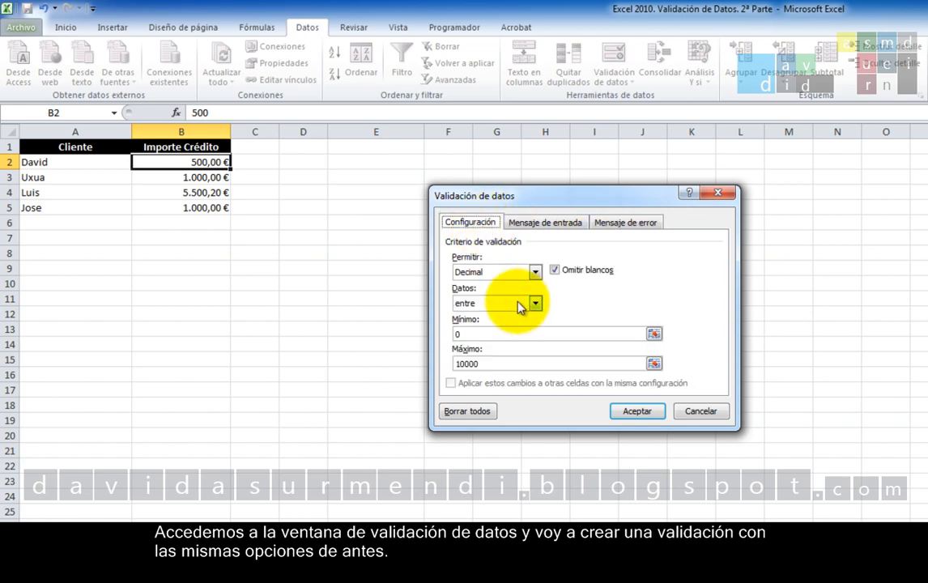
pyautogui.click(652, 412)
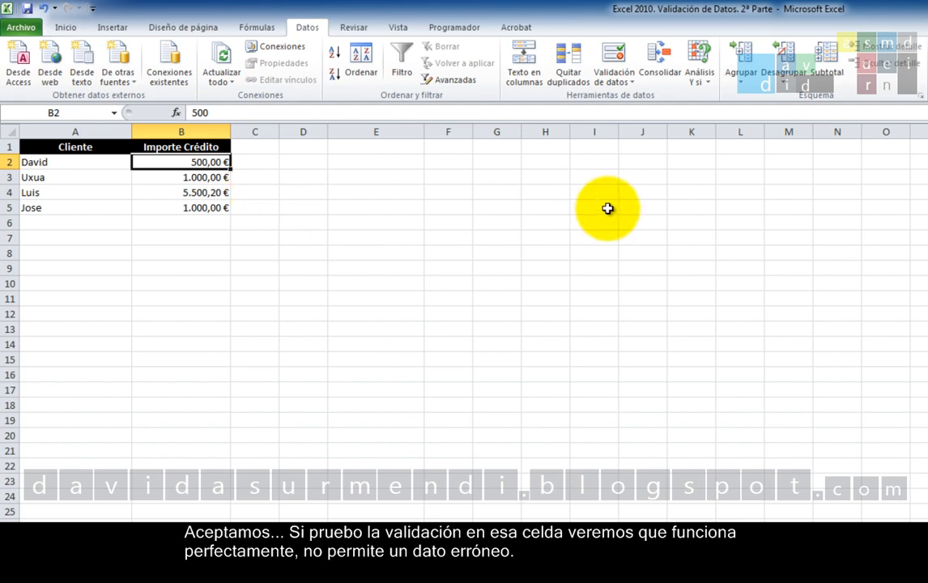
# Try 15000 as the credit amount in cell B2, and retry the entry with 600.
pyautogui.write('15000')
pyautogui.press('Return')
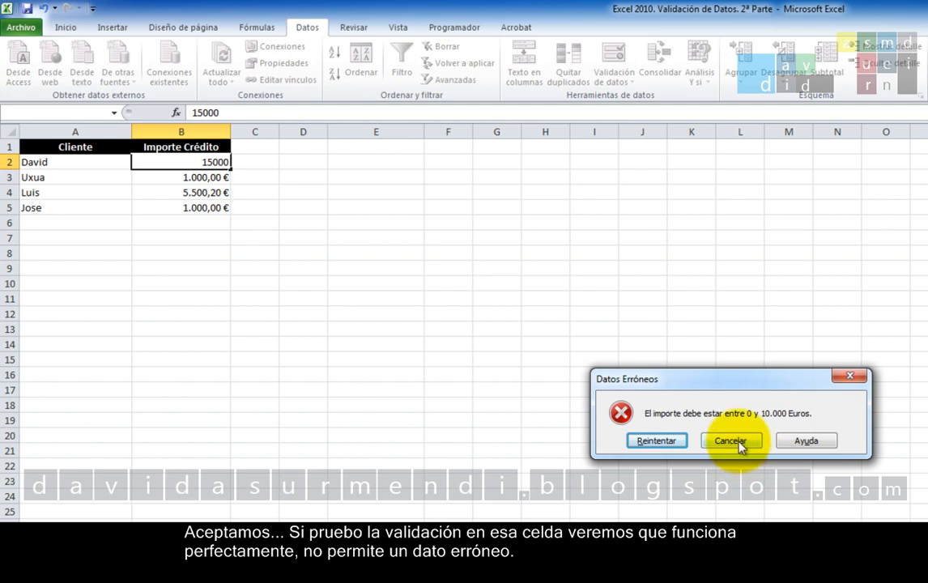
pyautogui.click(682, 442)
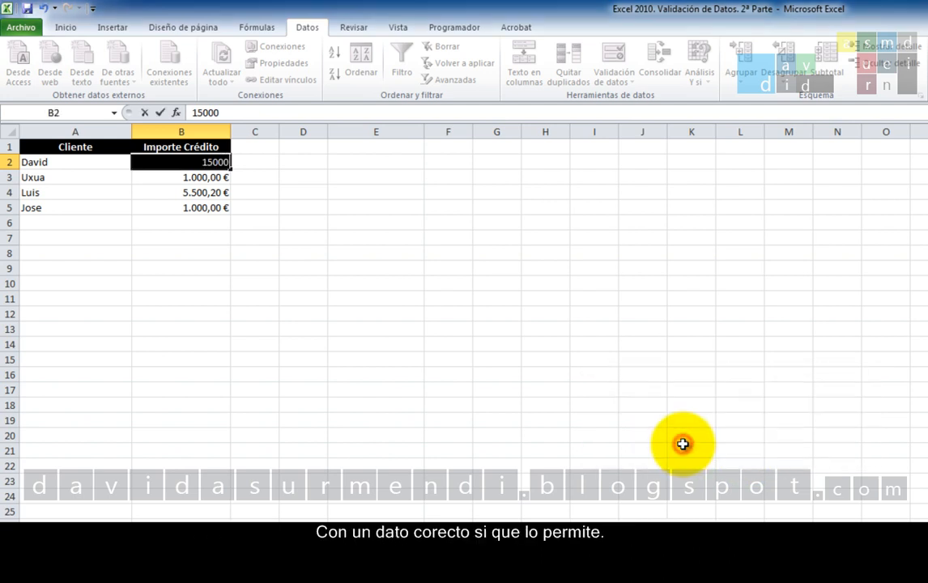
pyautogui.write('600')
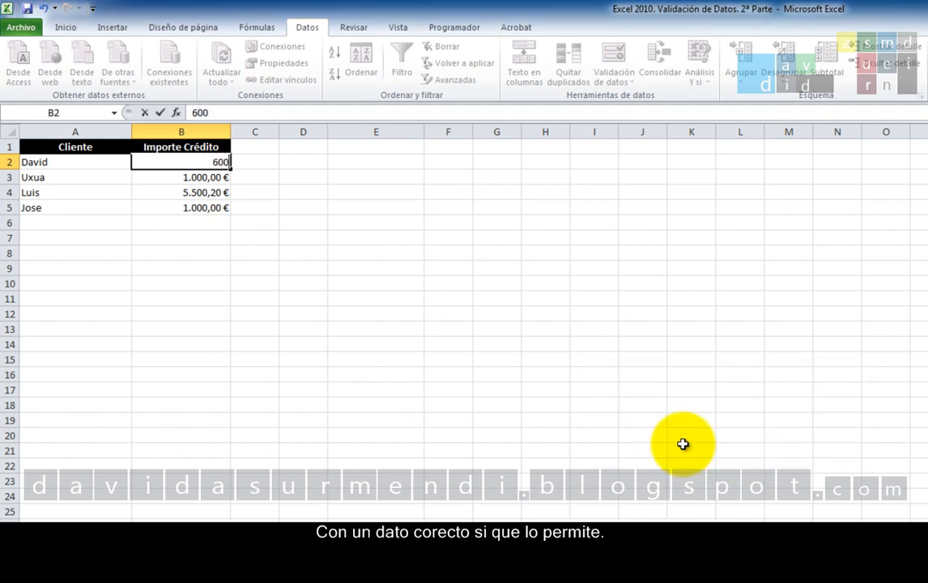
pyautogui.press('Return')
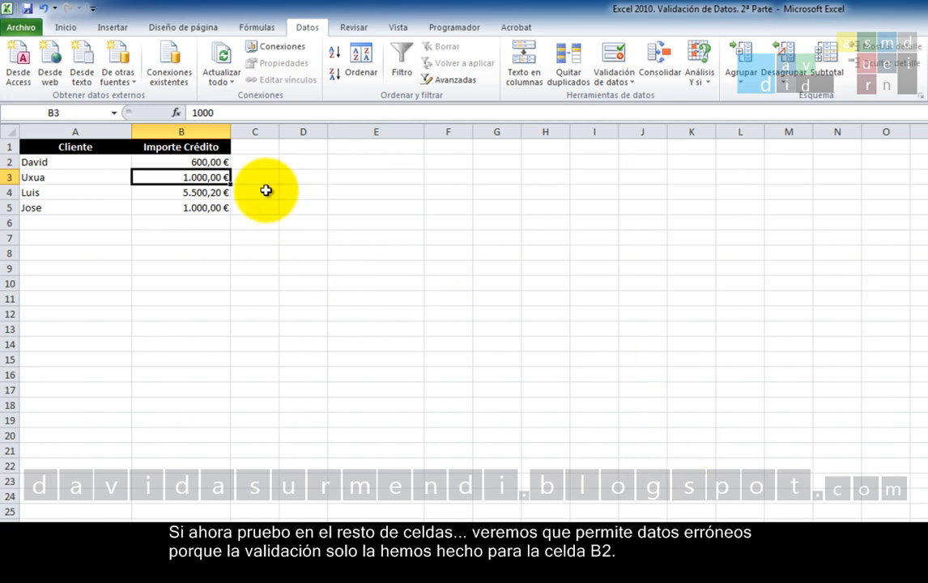
# Test whether cell B3 is validated by entering a credit amount of 20.000, and undo the entry.
pyautogui.write('15')
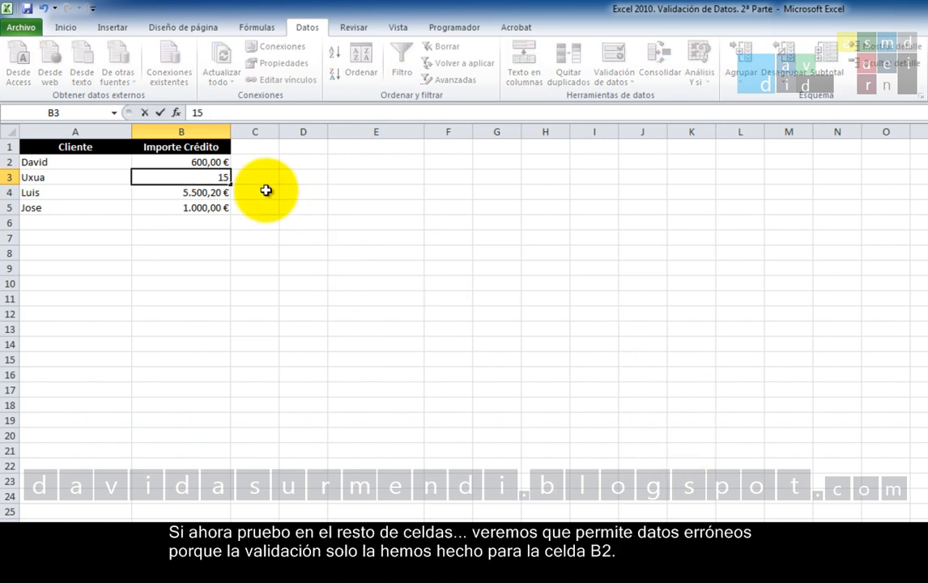
pyautogui.press('BackSpace')
pyautogui.press('BackSpace')
pyautogui.write('20.000')
pyautogui.press('Return')
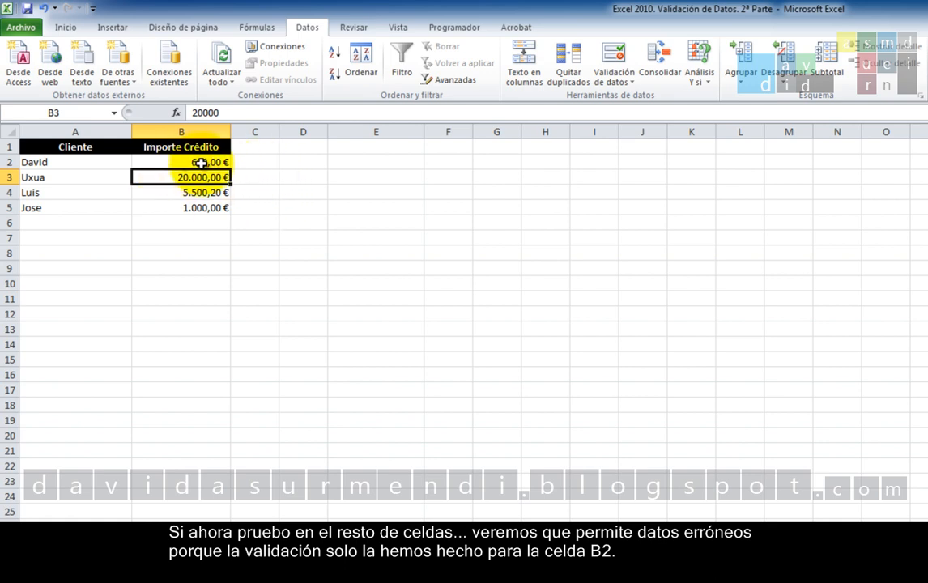
pyautogui.click(45, 9)
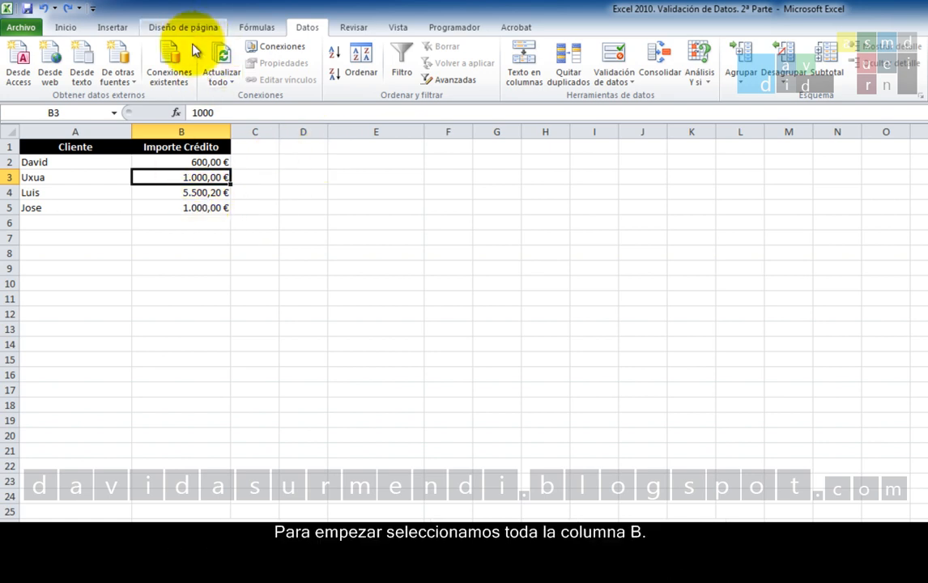
# Open data validation for the whole of column B without extending B2's rule, and cancel the settings.
pyautogui.click(180, 131)
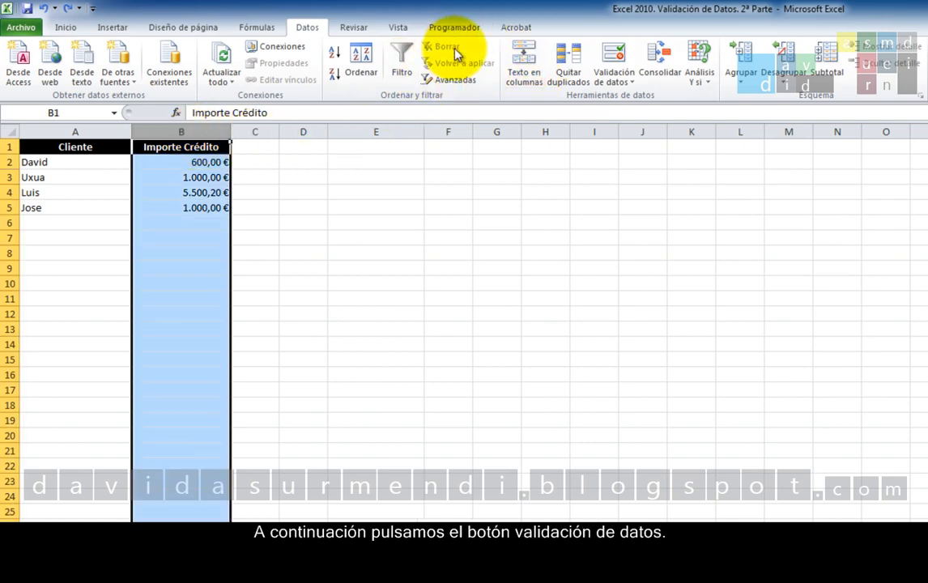
pyautogui.click(607, 52)
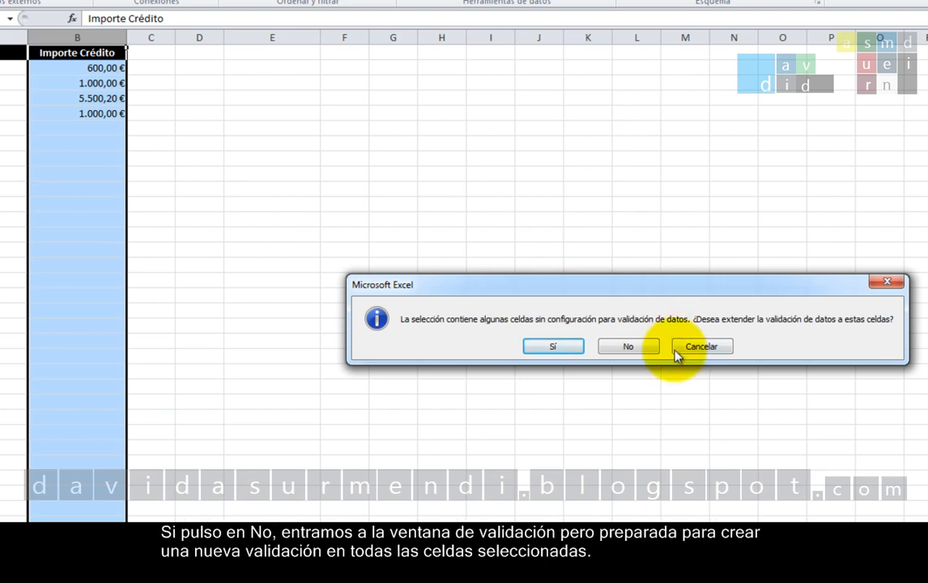
pyautogui.click(638, 348)
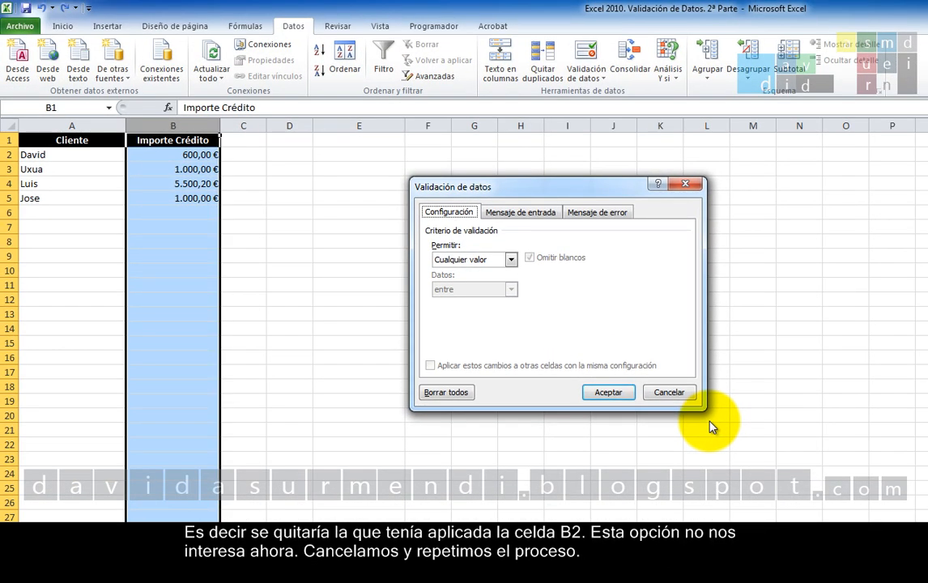
pyautogui.click(678, 392)
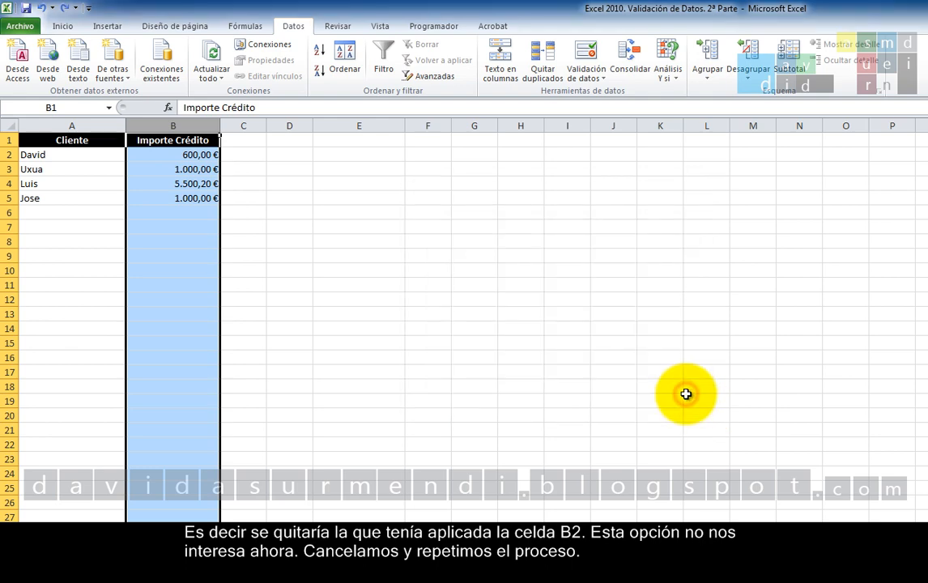
# Extend cell B2's data validation to the whole of column B and apply it.
pyautogui.click(586, 58)
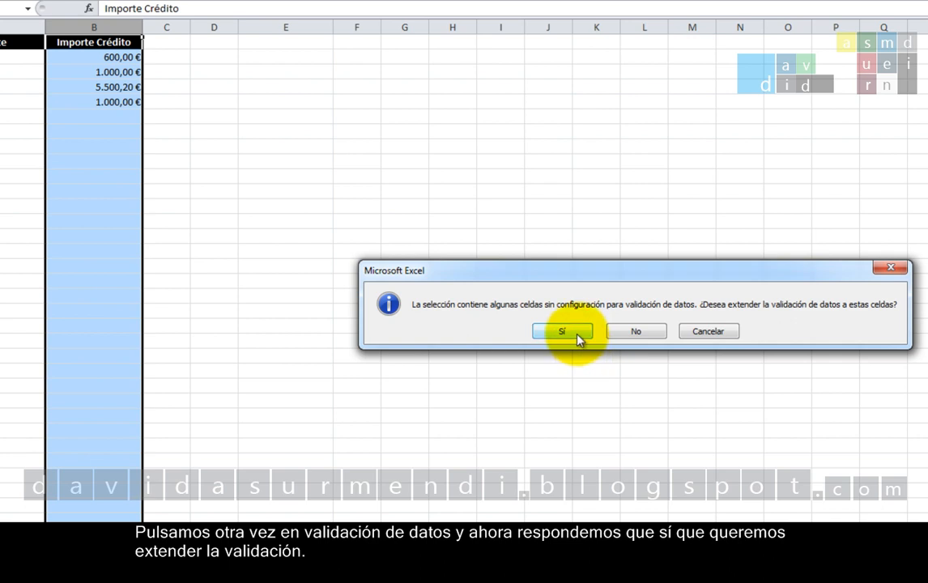
pyautogui.click(562, 331)
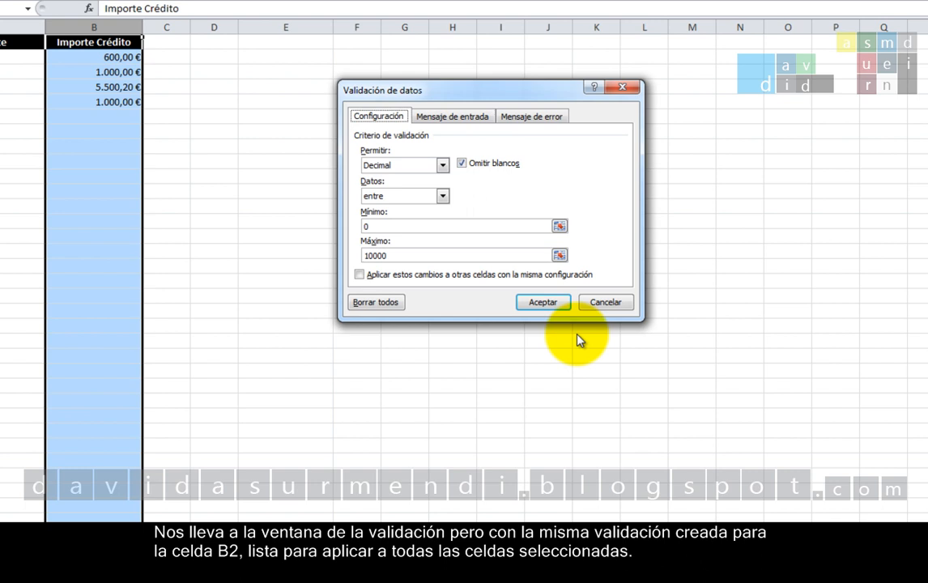
pyautogui.click(566, 304)
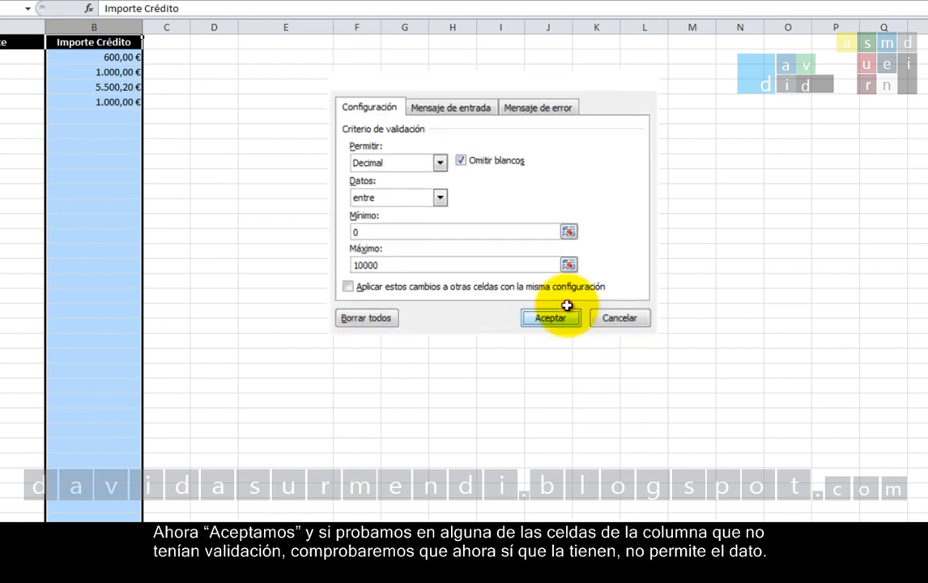
# Test the extended validation by trying 20000 in cell B3, and retry the entry with 500.
pyautogui.click(97, 71)
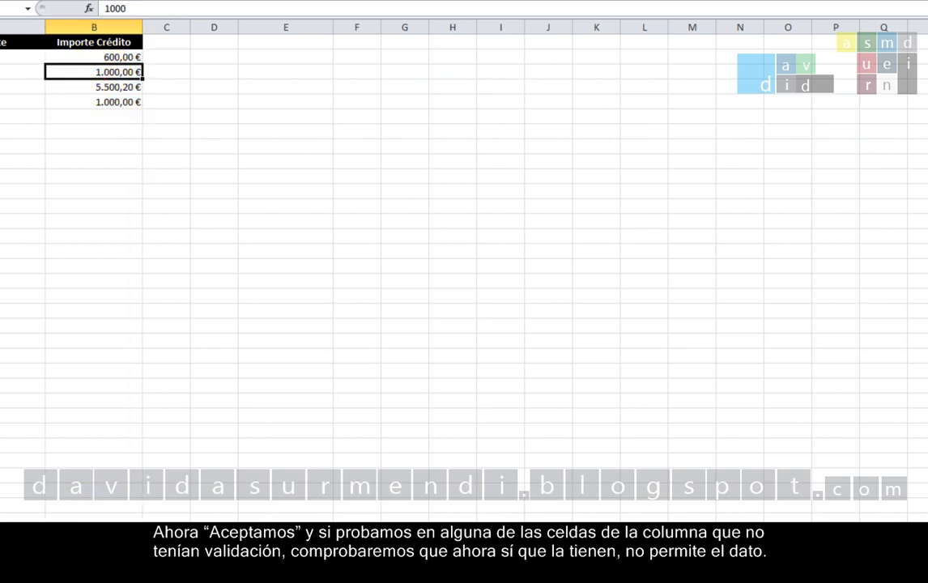
pyautogui.write('20000')
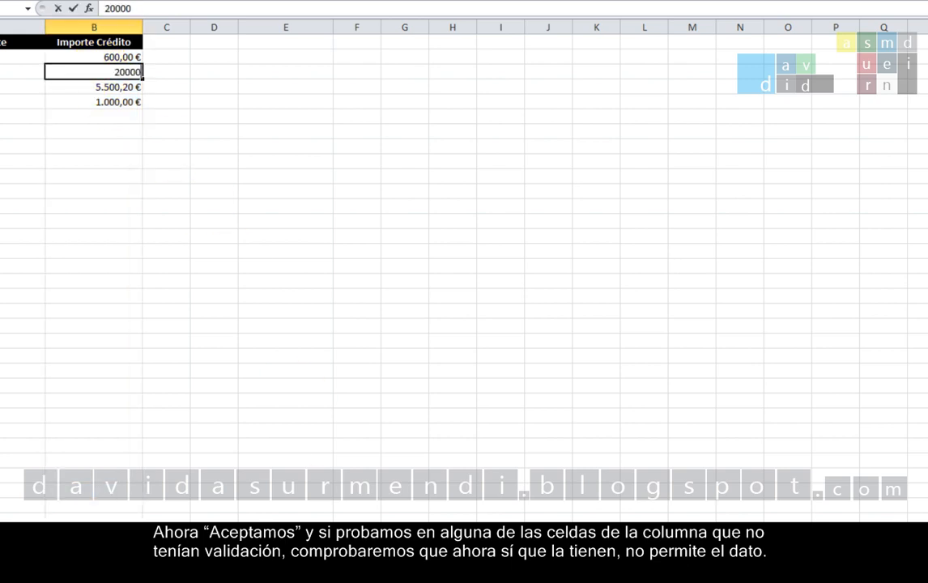
pyautogui.press('Return')
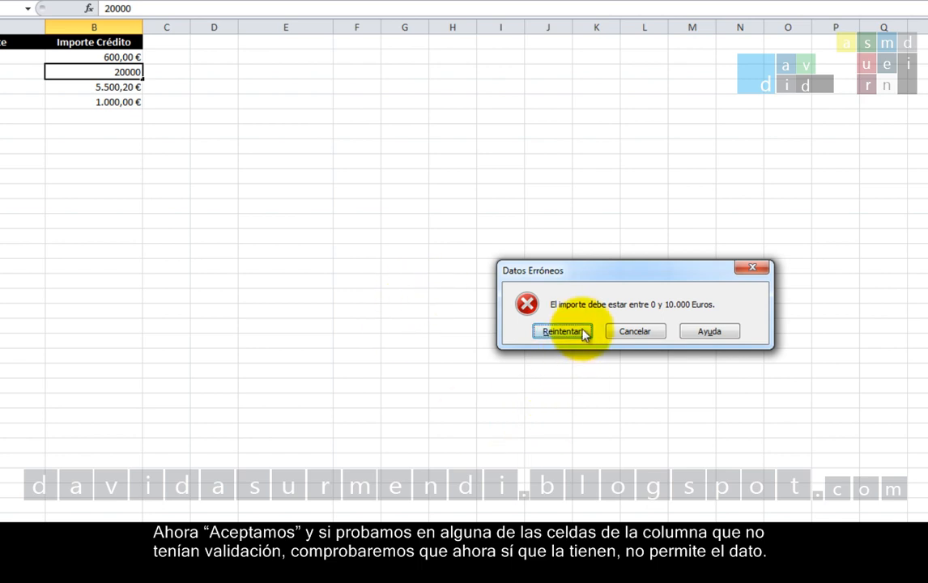
pyautogui.click(561, 330)
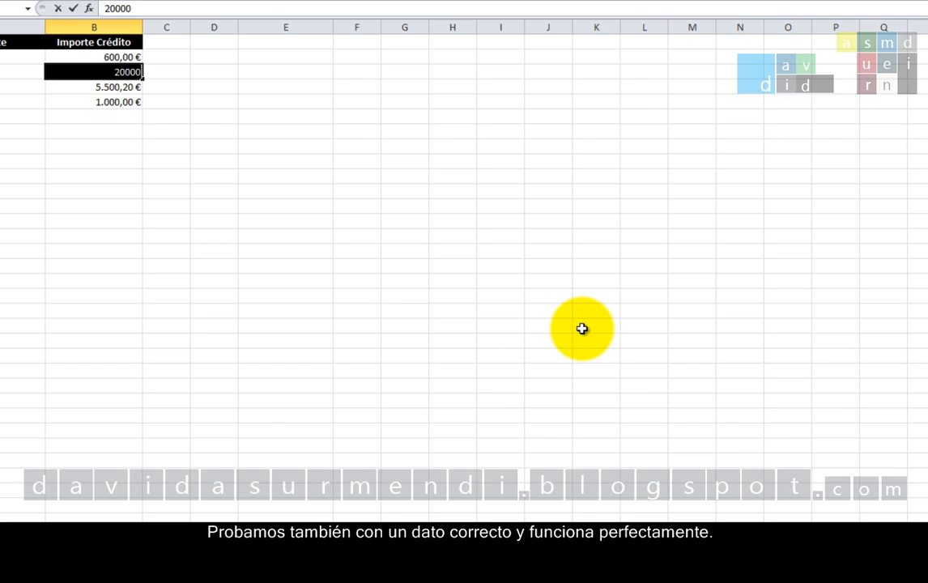
pyautogui.write('50')
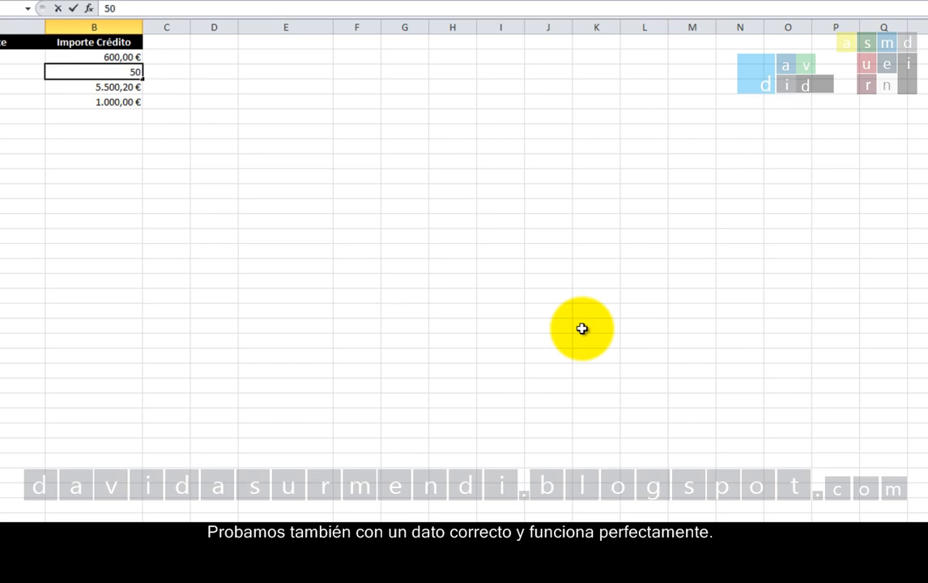
pyautogui.write('0')
pyautogui.press('Return')
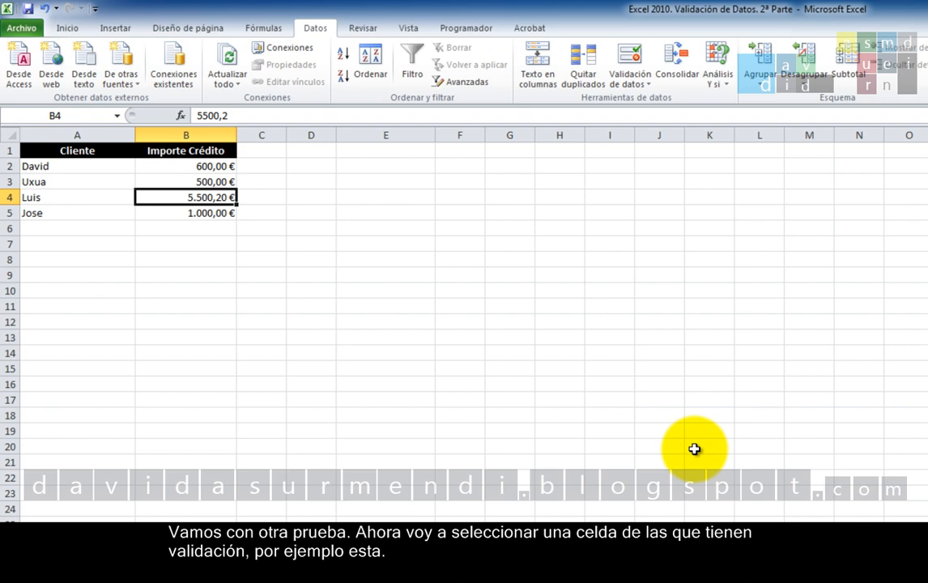
# Raise the maximum in cell B2's validation to 25000 and apply the change to all cells with the same settings.
pyautogui.click(215, 166)
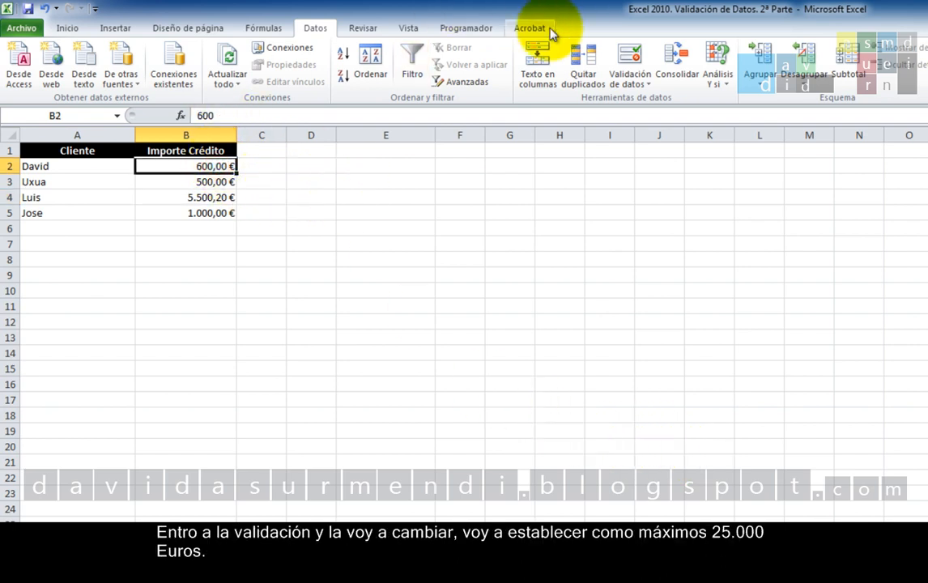
pyautogui.click(638, 63)
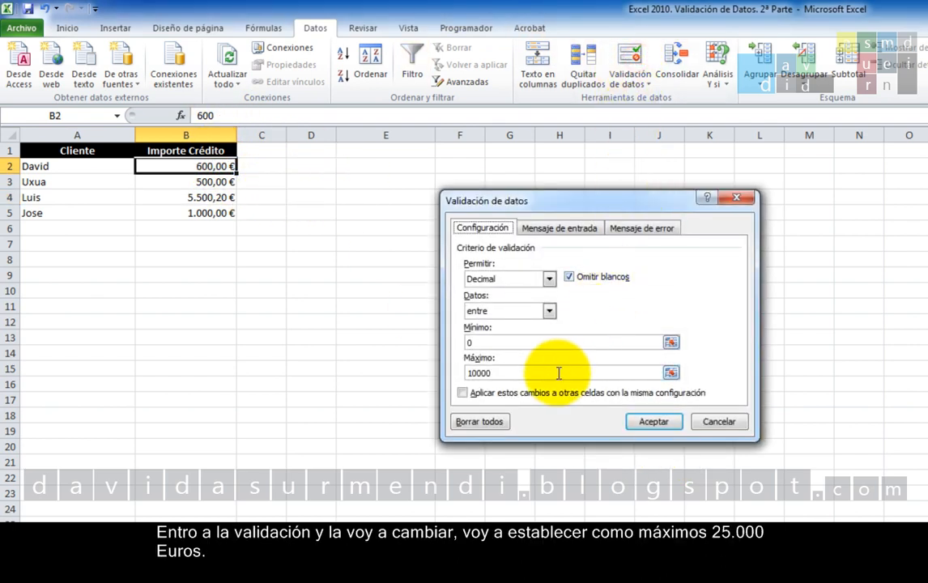
pyautogui.doubleClick(556, 372)
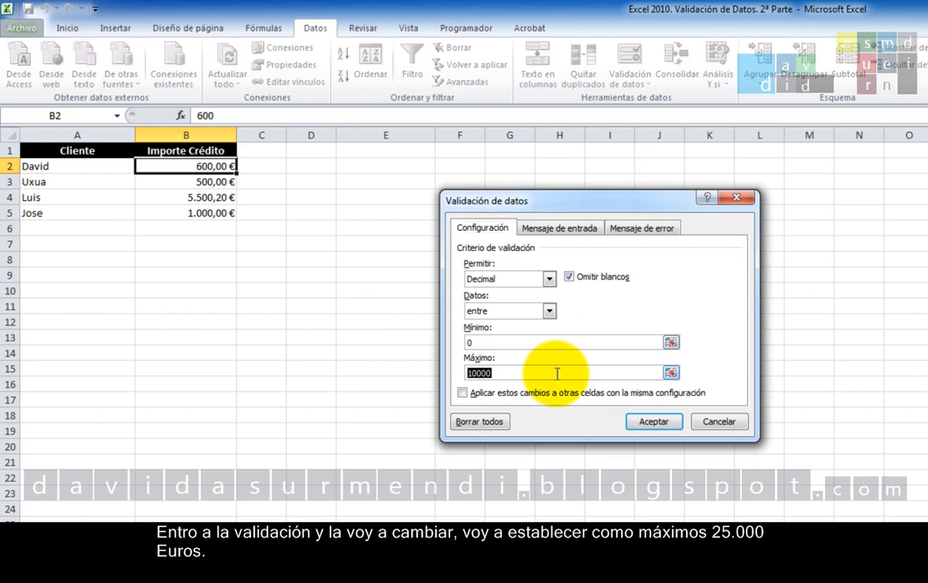
pyautogui.write('25000')
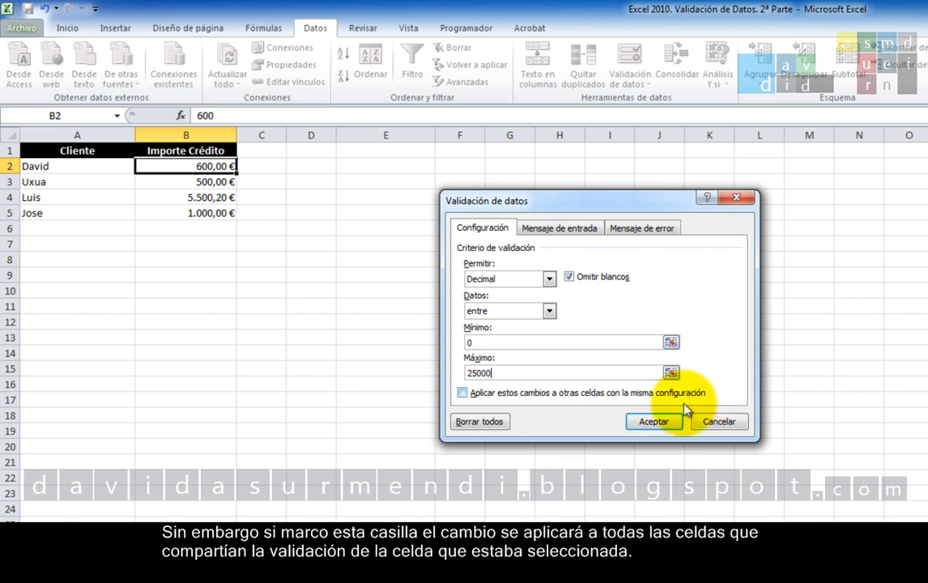
pyautogui.click(534, 392)
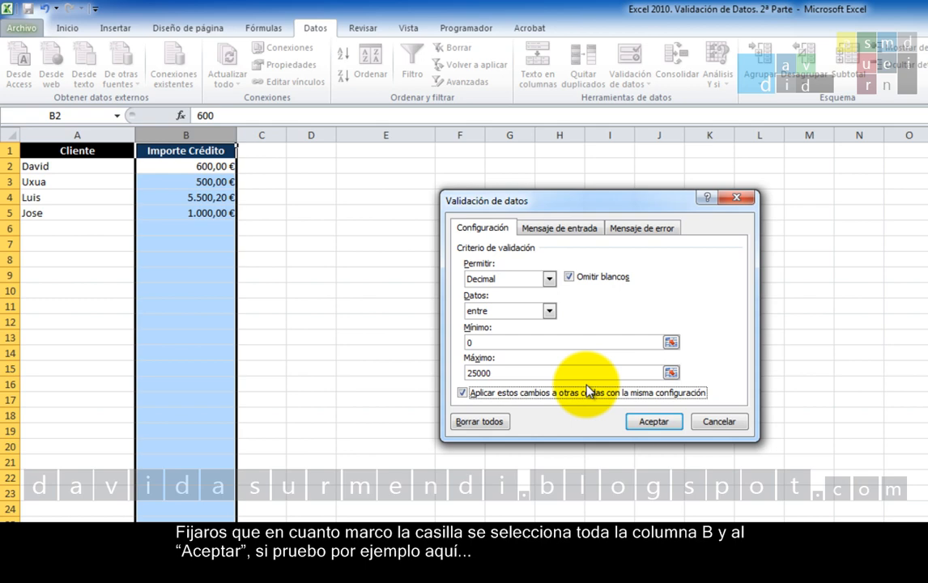
pyautogui.click(648, 419)
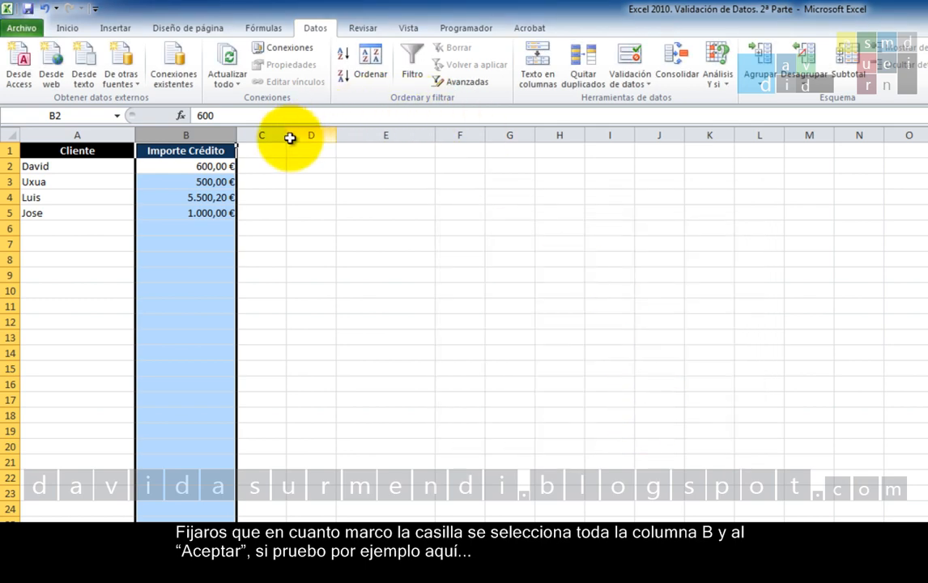
# Enter a credit amount of 20000 in cell B3 to test the new maximum.
pyautogui.click(209, 181)
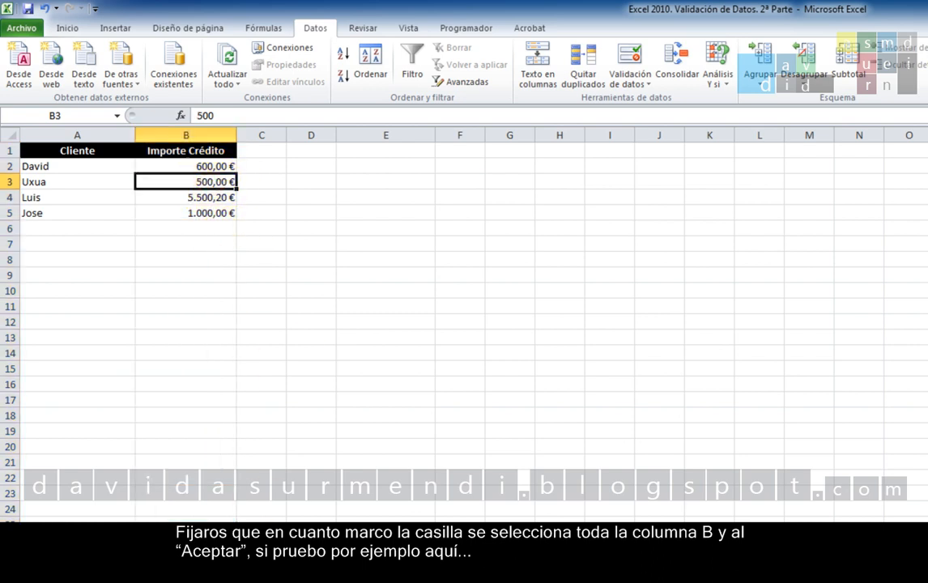
pyautogui.write('20000')
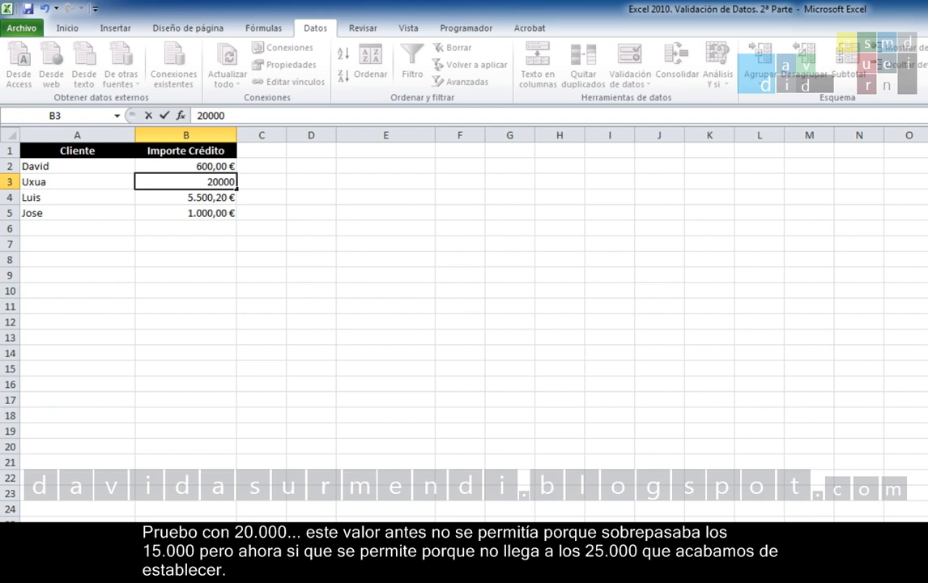
pyautogui.press('Return')
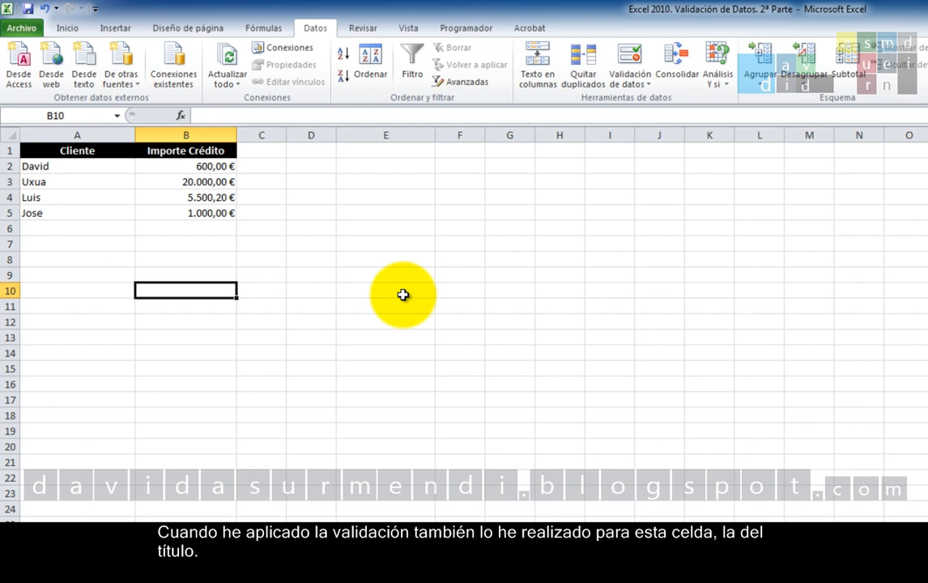
# Try to shorten the column title in cell B1 to "Importe", and cancel the entry.
pyautogui.click(157, 152)
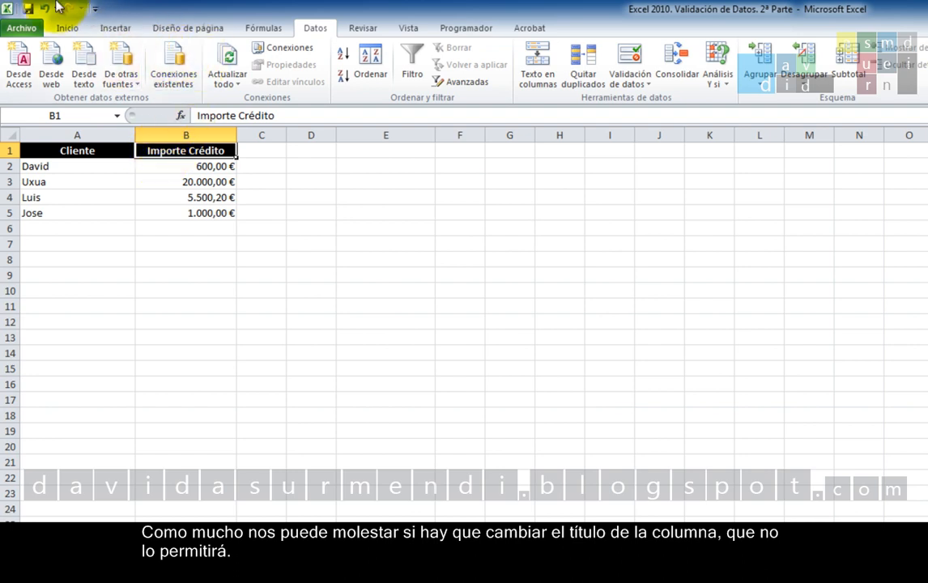
pyautogui.press('BackSpace')
pyautogui.press('BackSpace')
pyautogui.press('BackSpace')
pyautogui.press('BackSpace')
pyautogui.press('BackSpace')
pyautogui.press('BackSpace')
pyautogui.press('BackSpace')
pyautogui.press('BackSpace')
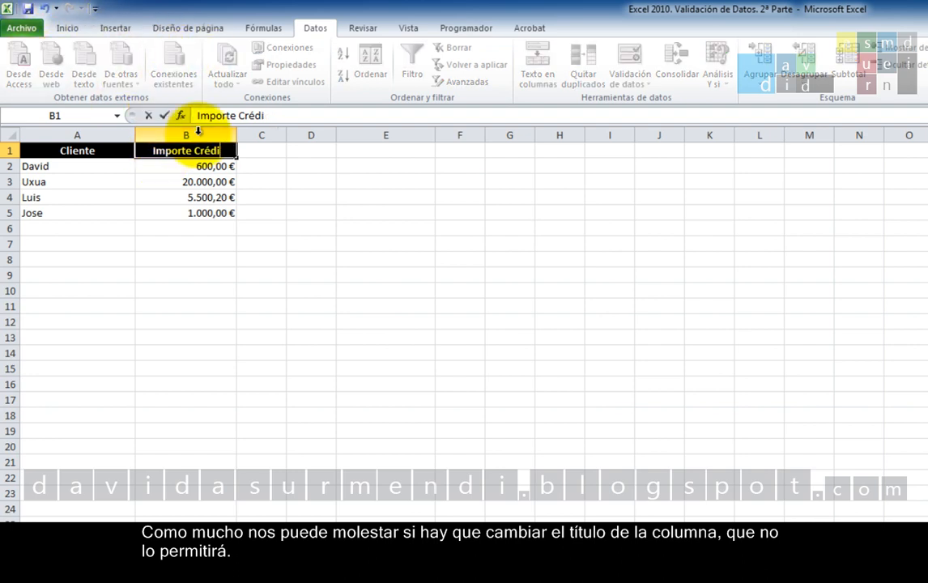
pyautogui.press('Return')
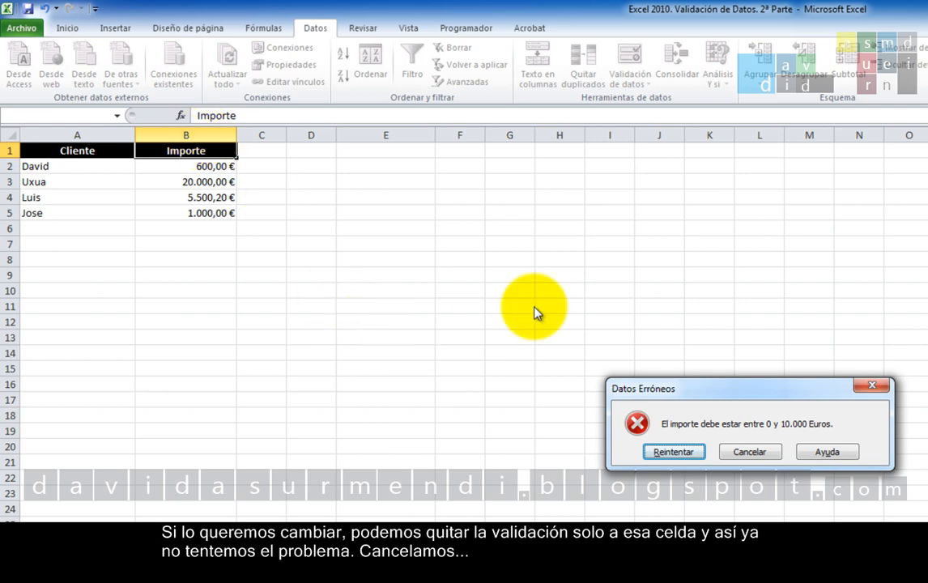
pyautogui.click(769, 454)
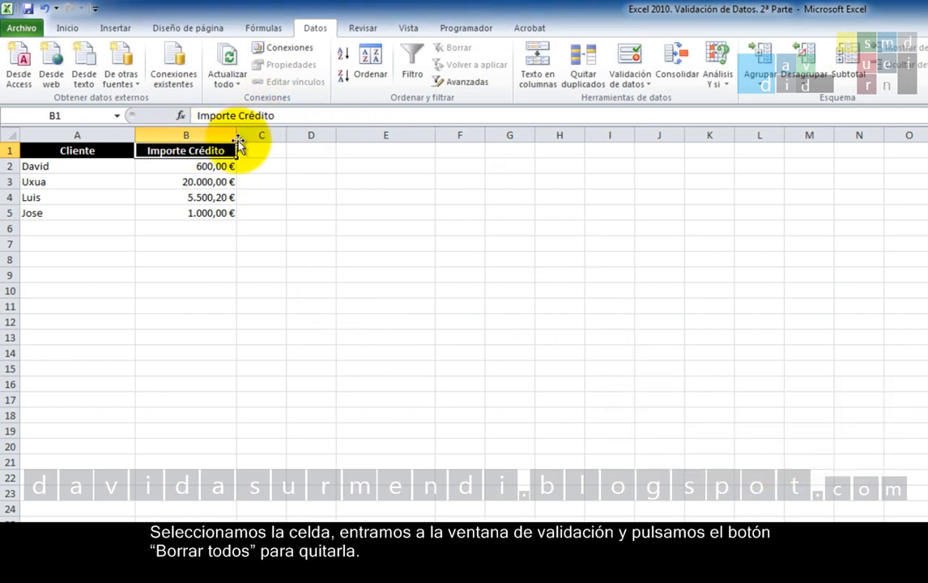
# Clear all data validation settings from the title cell B1 only.
pyautogui.click(635, 63)
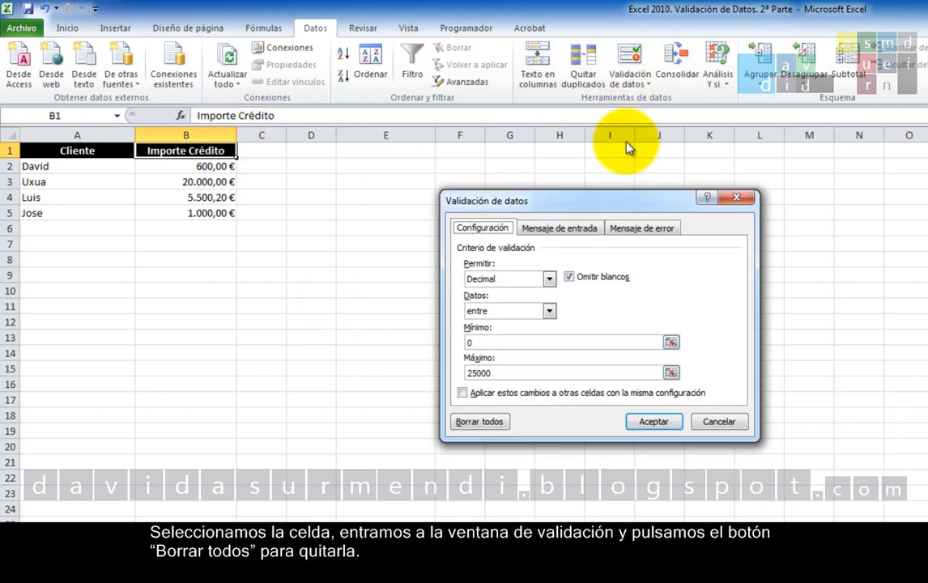
pyautogui.click(469, 424)
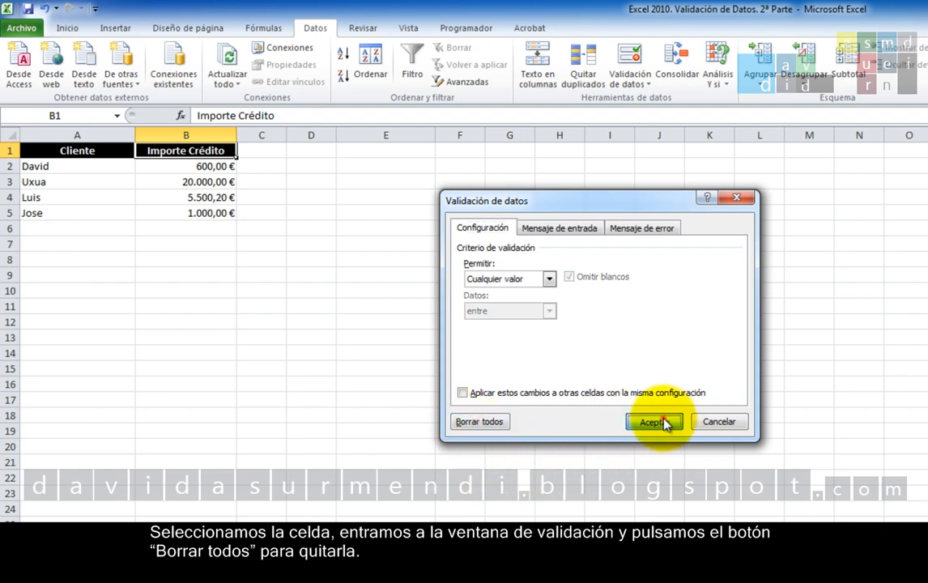
pyautogui.click(654, 421)
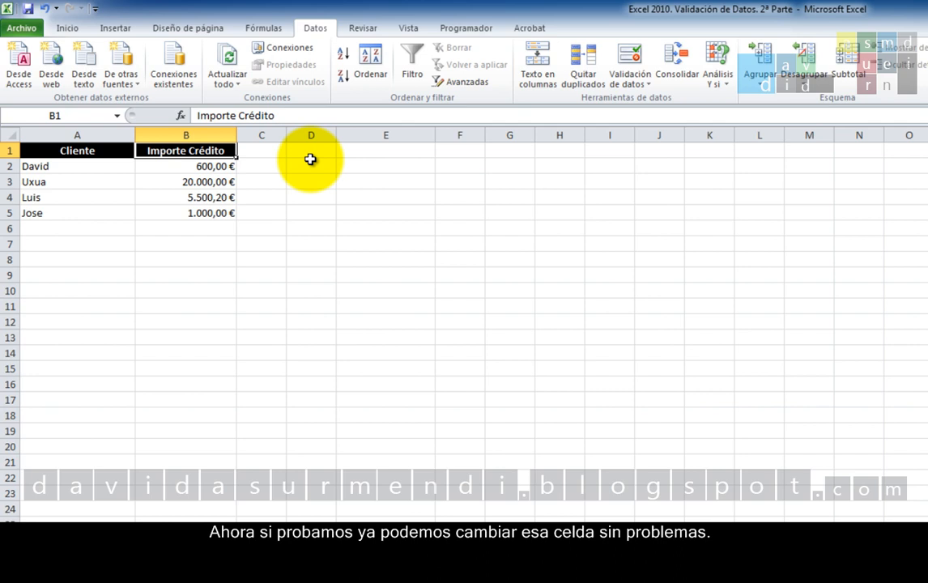
# Shorten the column title in cell B1 to "Importe".
pyautogui.press('F2')
pyautogui.press('BackSpace')
pyautogui.press('BackSpace')
pyautogui.press('BackSpace')
pyautogui.press('BackSpace')
pyautogui.press('BackSpace')
pyautogui.press('BackSpace')
pyautogui.press('BackSpace')
pyautogui.press('BackSpace')
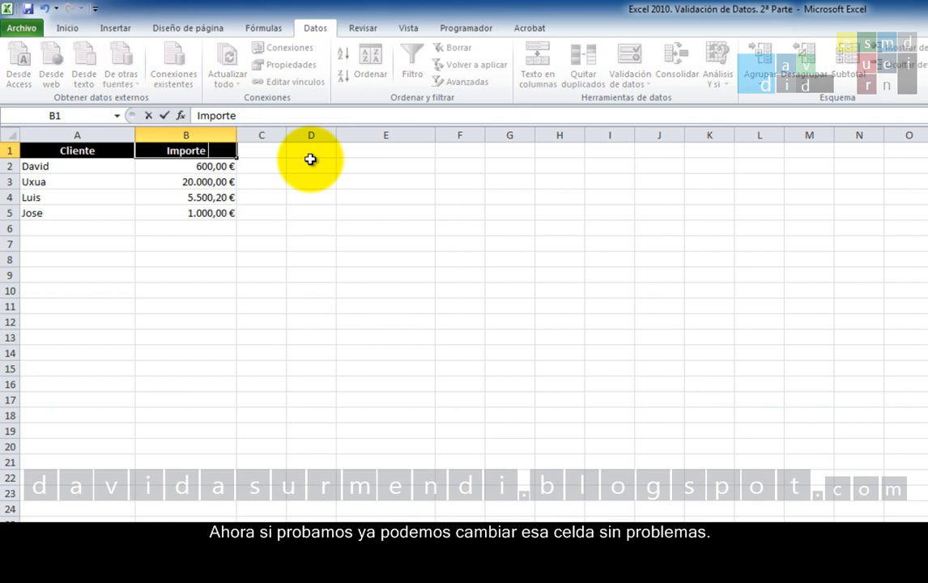
pyautogui.press('Return')
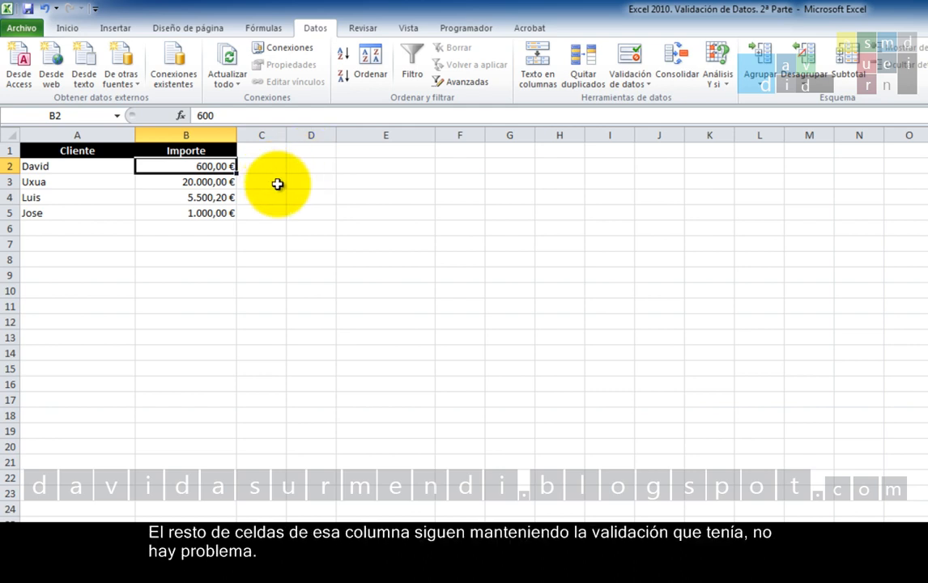
# Test that cell B2 is still validated by trying an amount of 300000, and cancel the entry.
pyautogui.press('F2')
pyautogui.press('BackSpace')
pyautogui.press('BackSpace')
pyautogui.press('BackSpace')
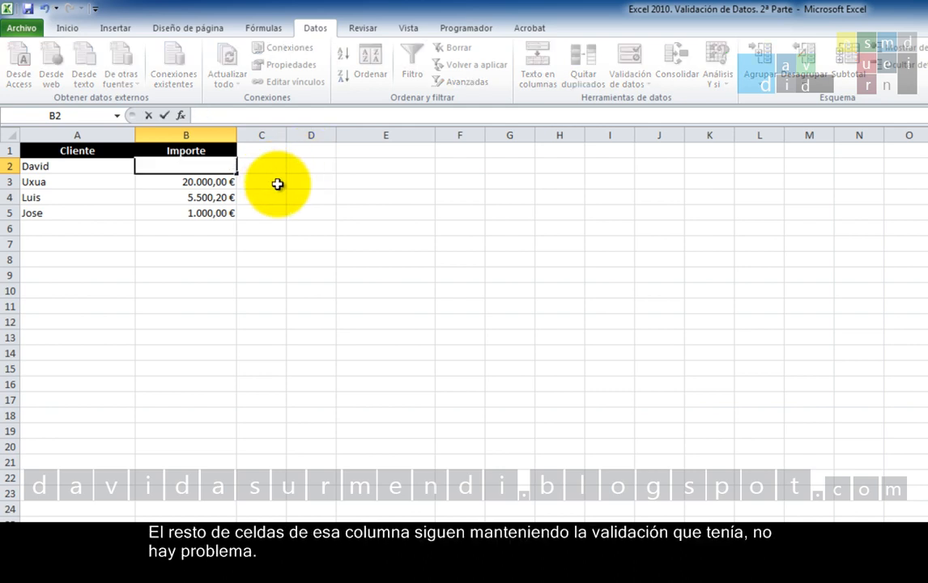
pyautogui.write('300000')
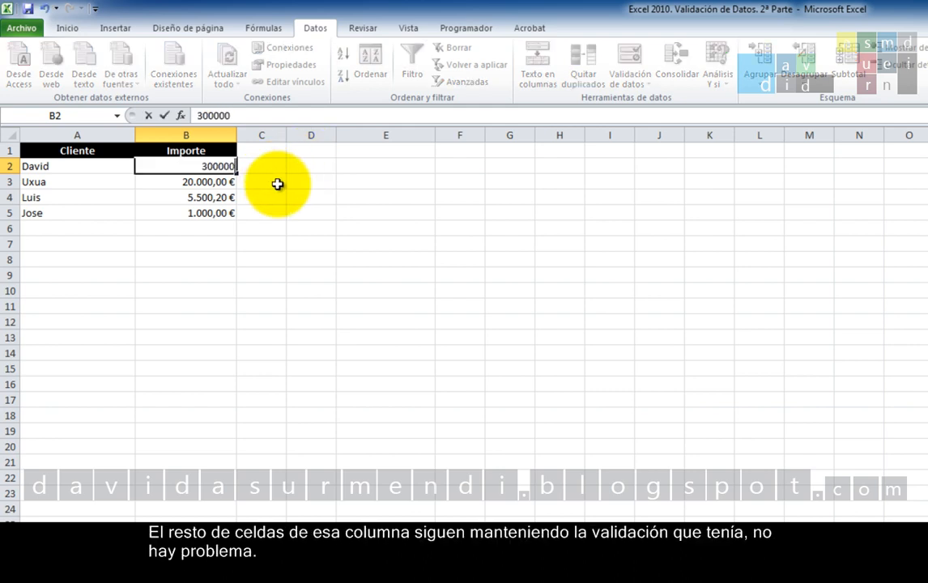
pyautogui.press('Return')
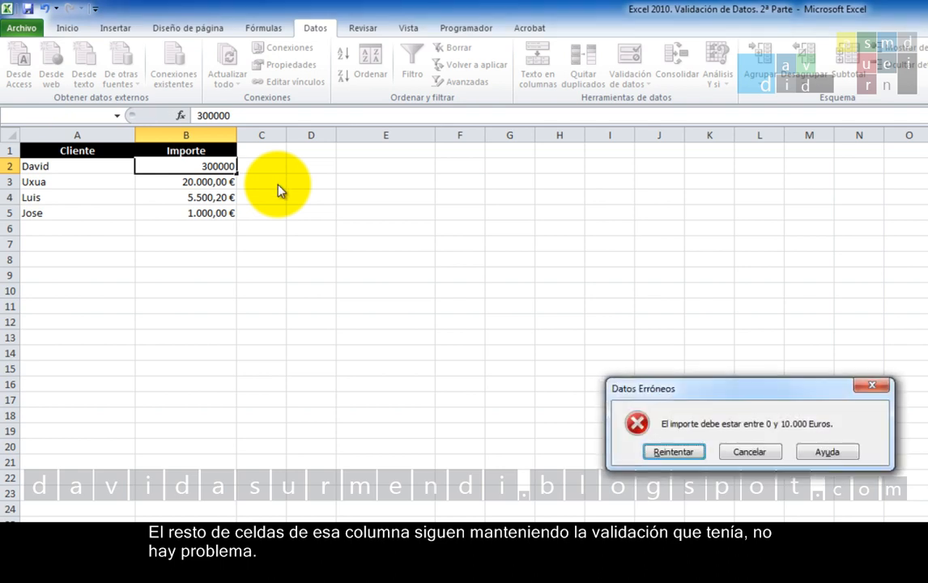
pyautogui.click(741, 451)
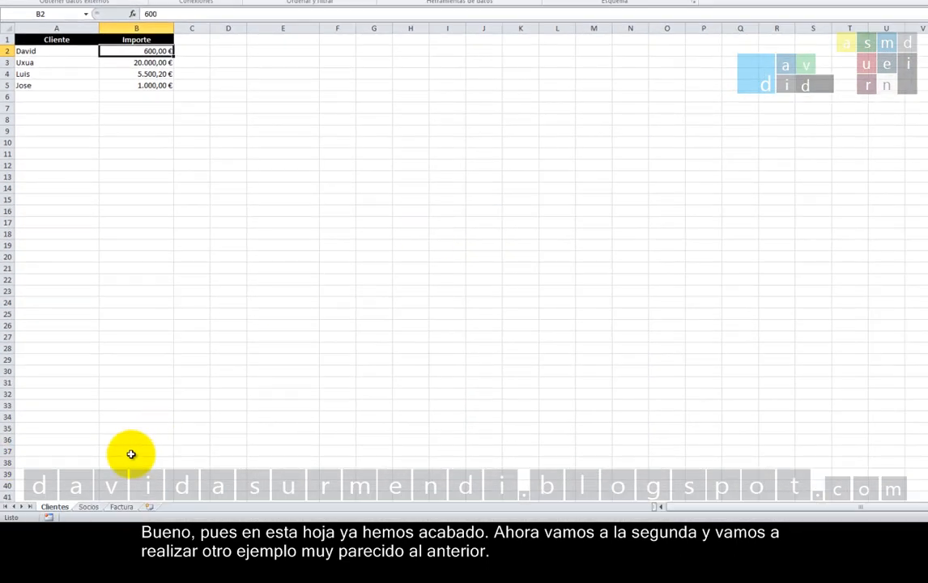
# On the Socios sheet, start a data validation for cell B2 that allows Decimal values.
pyautogui.click(87, 506)
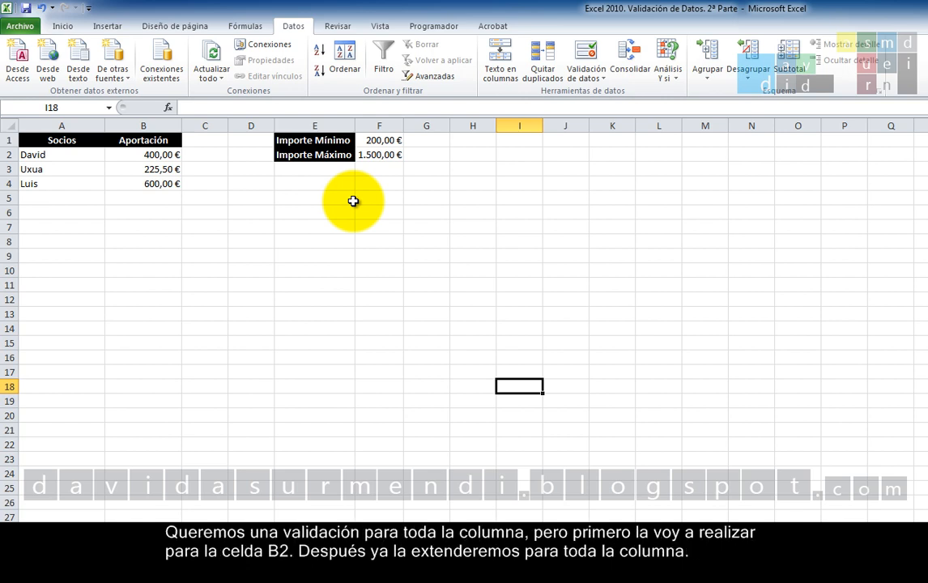
pyautogui.click(146, 157)
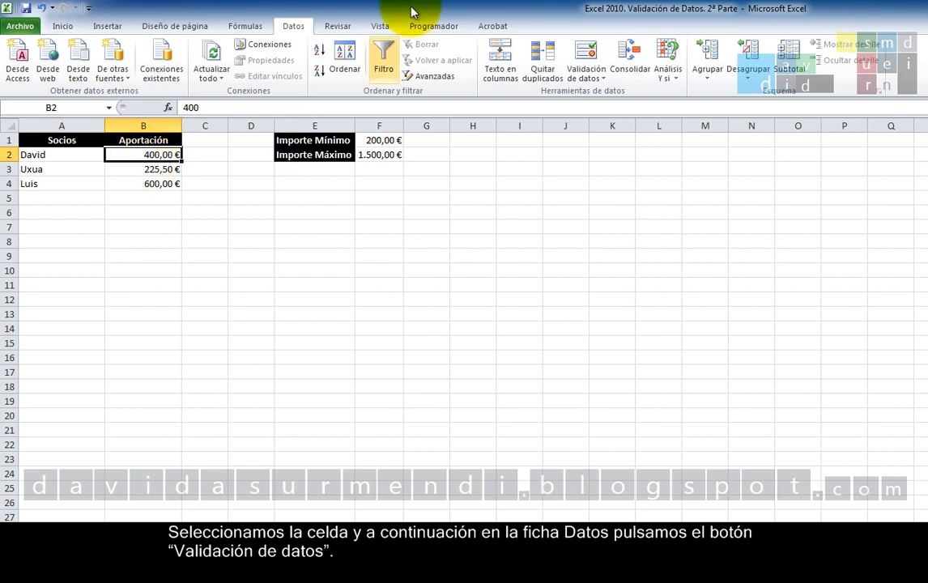
pyautogui.click(595, 64)
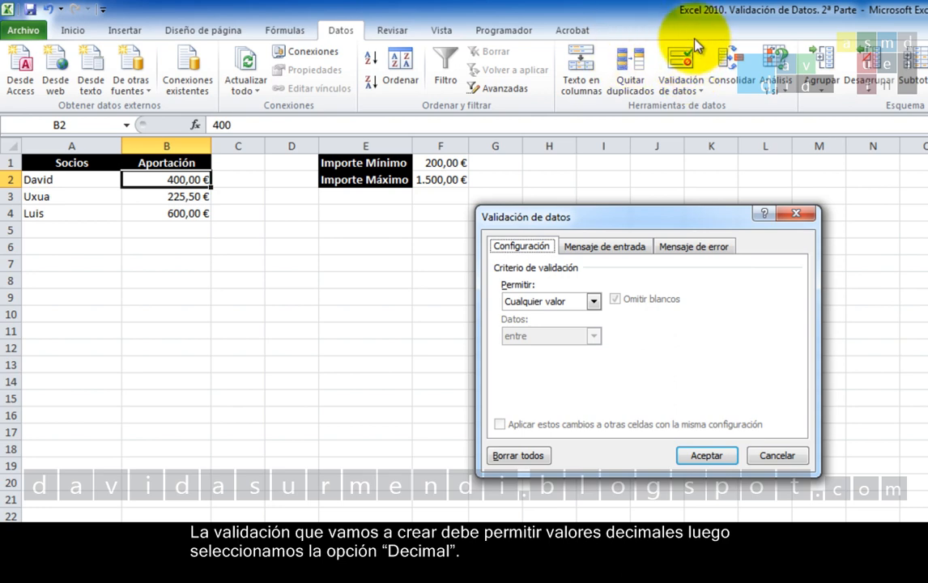
pyautogui.click(594, 301)
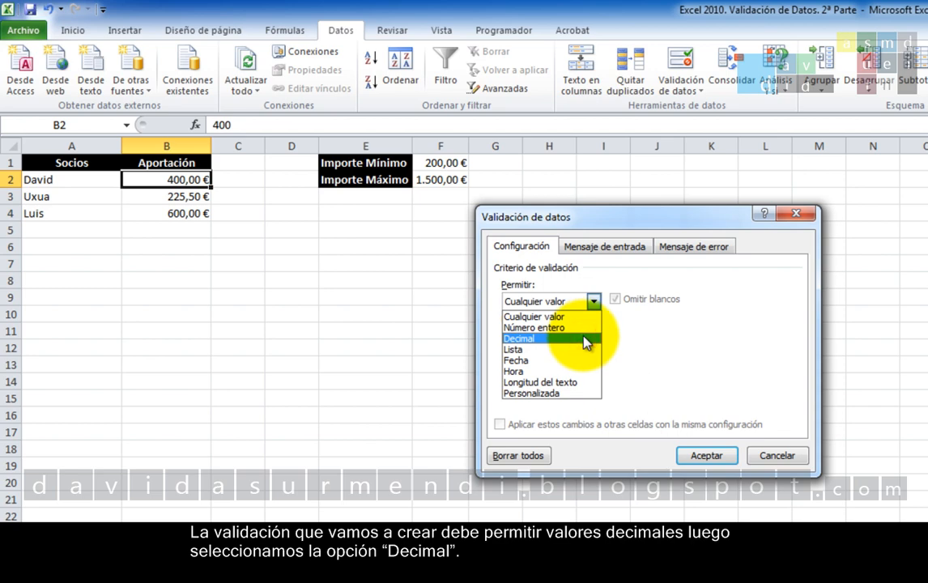
pyautogui.click(583, 338)
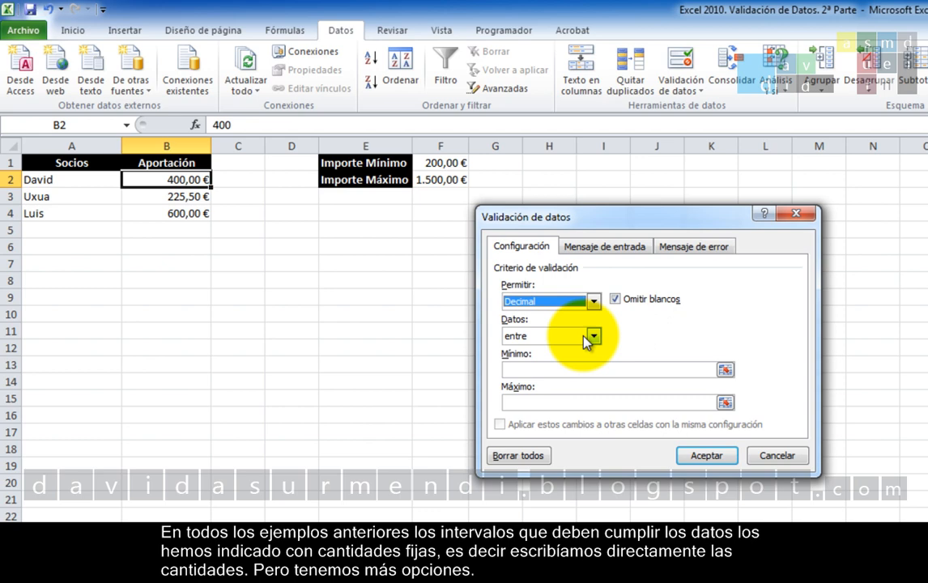
# Use cell F1 as the minimum and cell F2 as the maximum of B2's validation, and apply it.
pyautogui.click(615, 370)
pyautogui.click(606, 370)
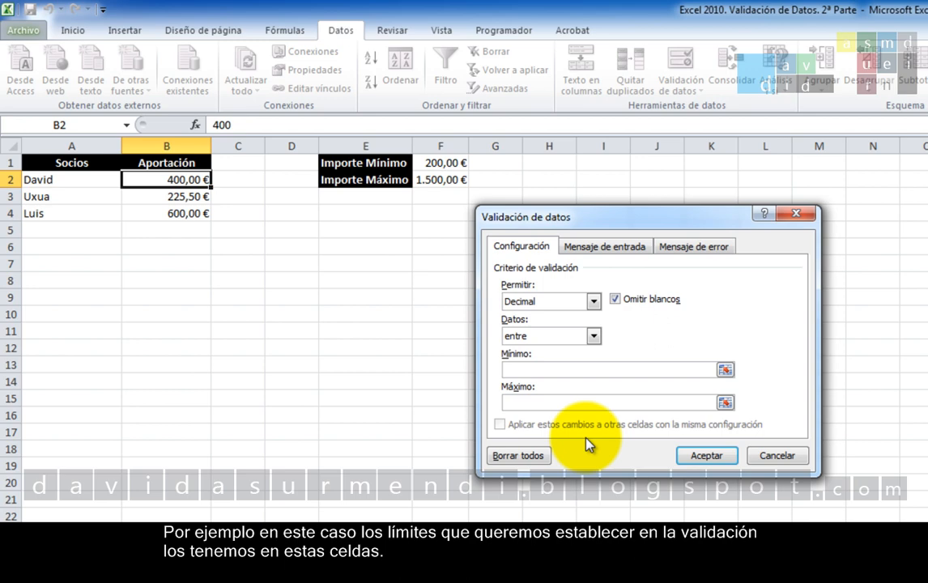
pyautogui.moveTo(558, 215); pyautogui.dragTo(331, 244)
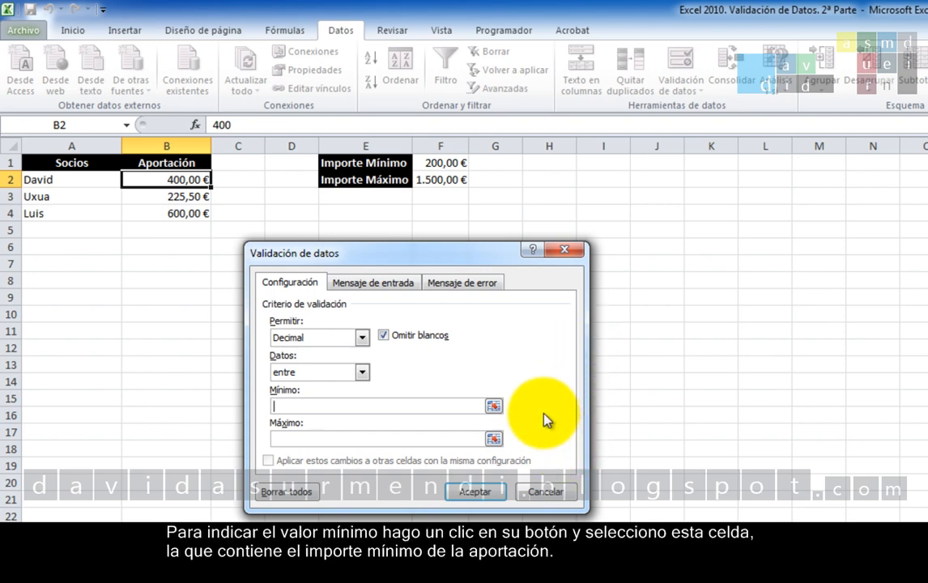
pyautogui.click(493, 405)
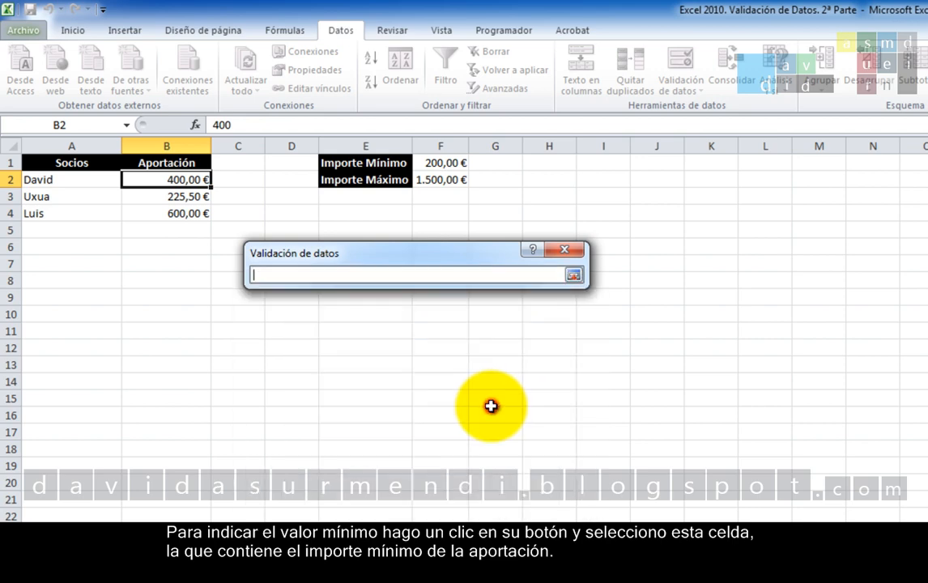
pyautogui.click(454, 164)
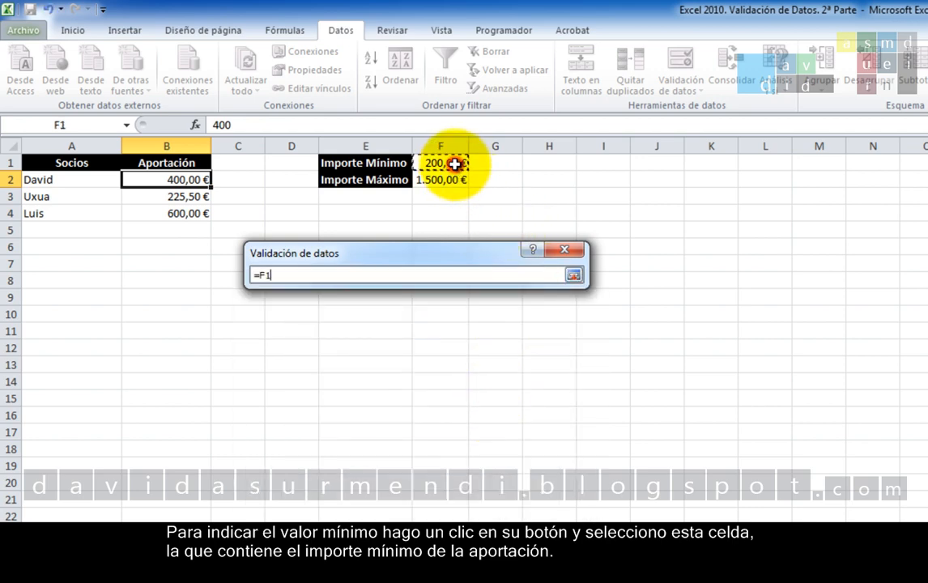
pyautogui.click(572, 276)
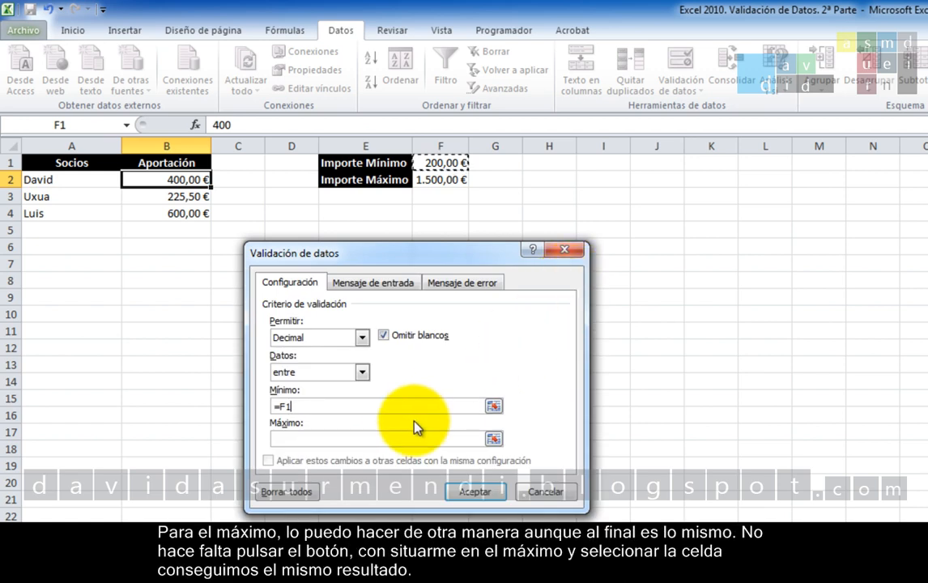
pyautogui.click(401, 439)
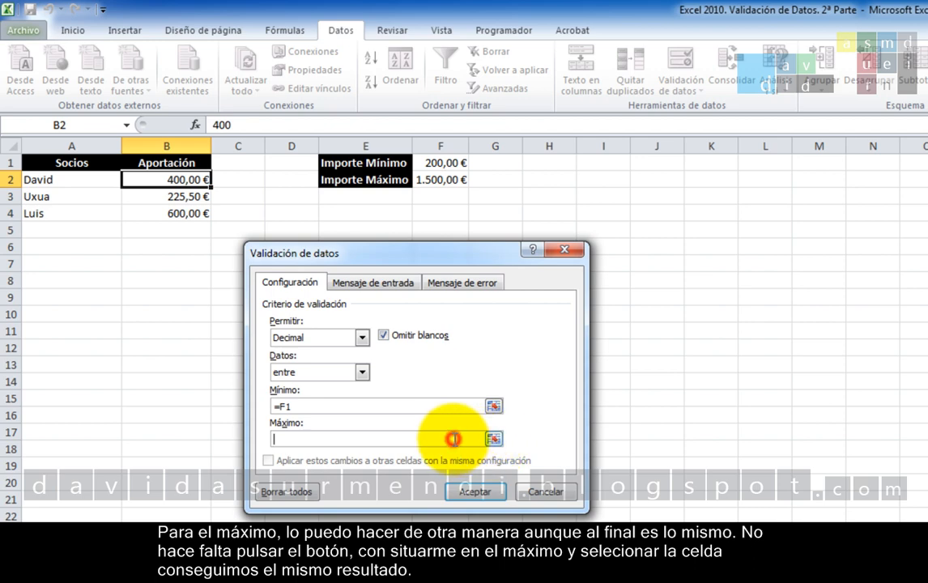
pyautogui.click(455, 183)
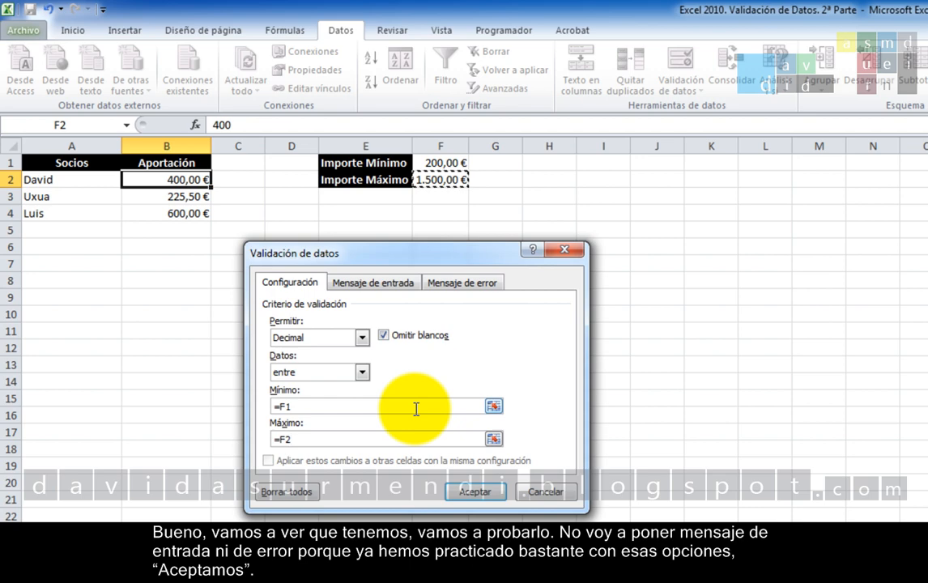
pyautogui.click(486, 495)
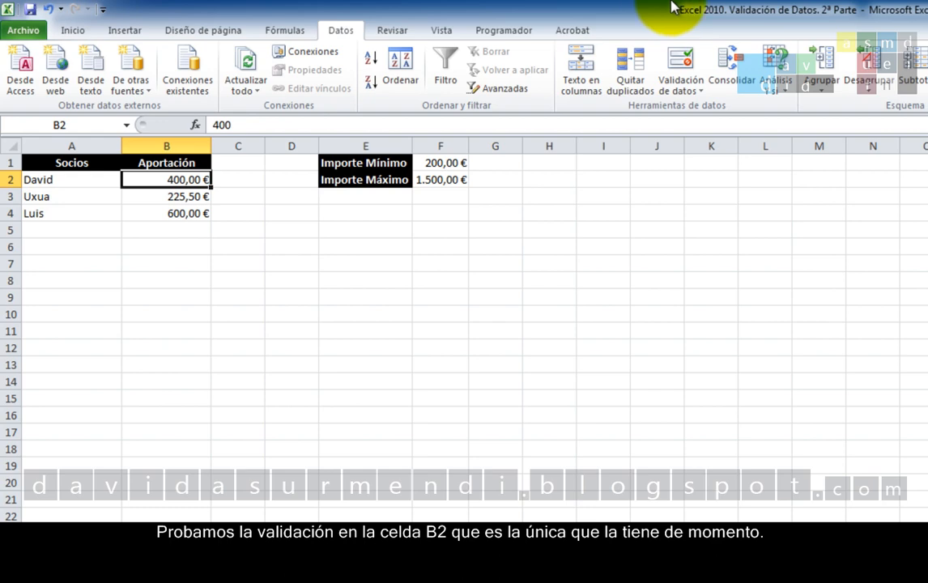
# Test the validation of cell B2 by trying the amounts 100 and 2000.
pyautogui.write('100')
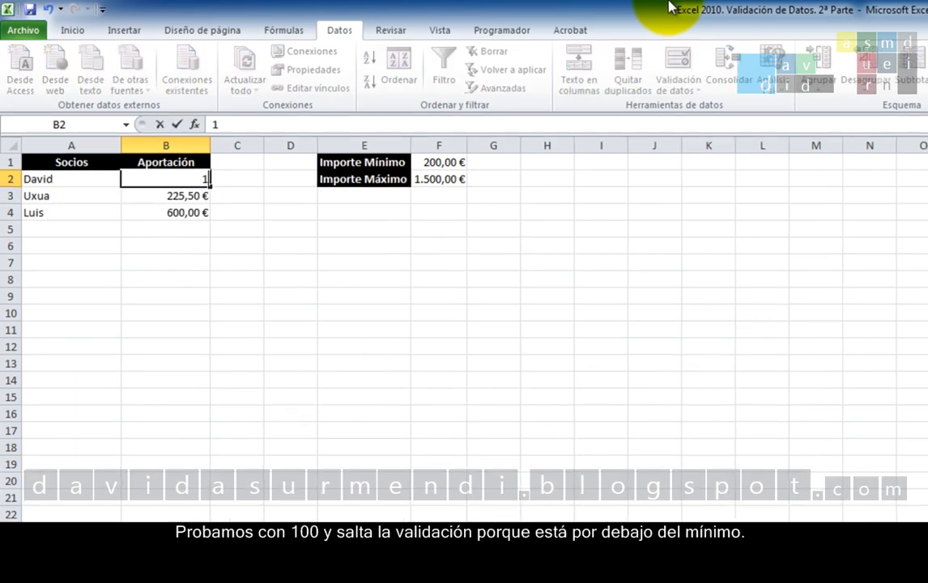
pyautogui.press('Return')
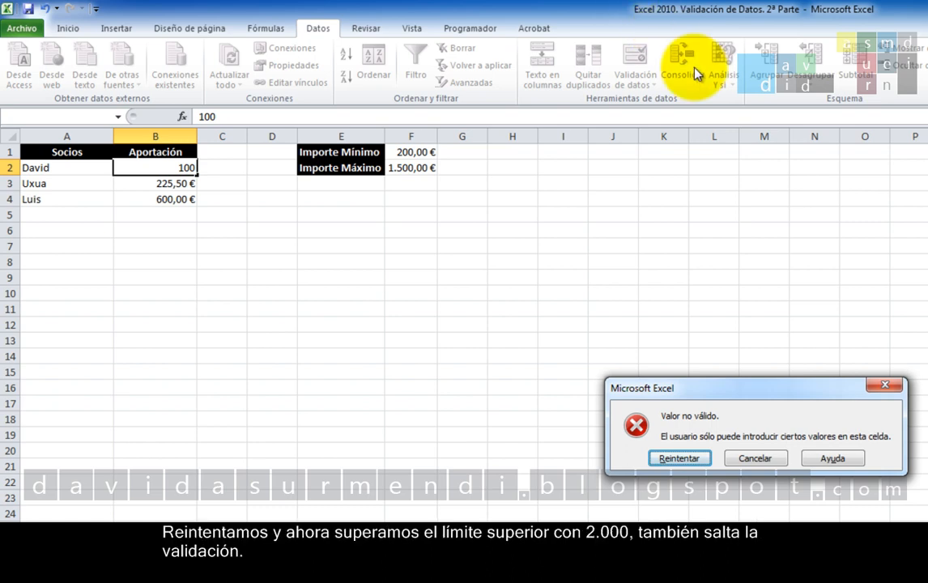
pyautogui.click(675, 459)
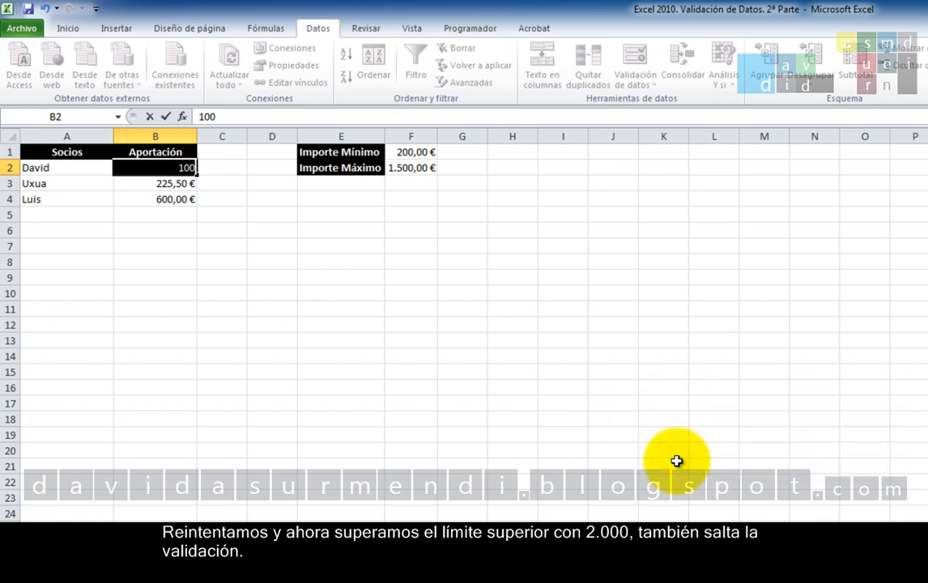
pyautogui.write('2000')
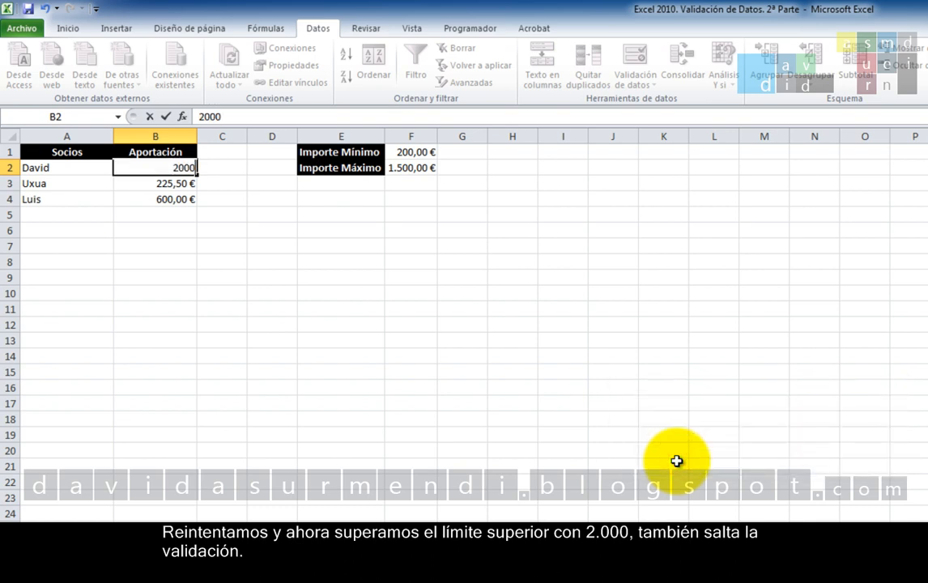
pyautogui.press('Return')
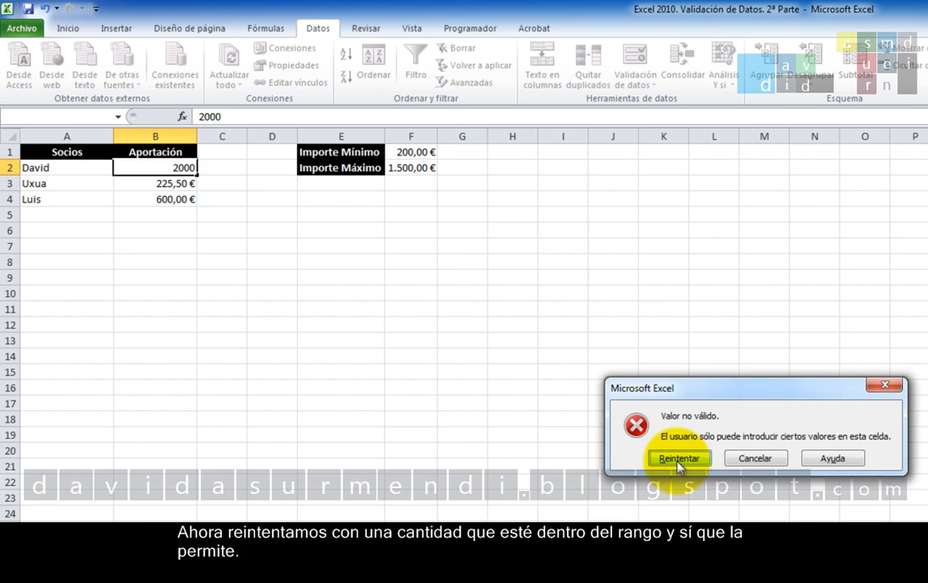
# Retry the entry in cell B2 with an amount of 500.
pyautogui.click(698, 458)
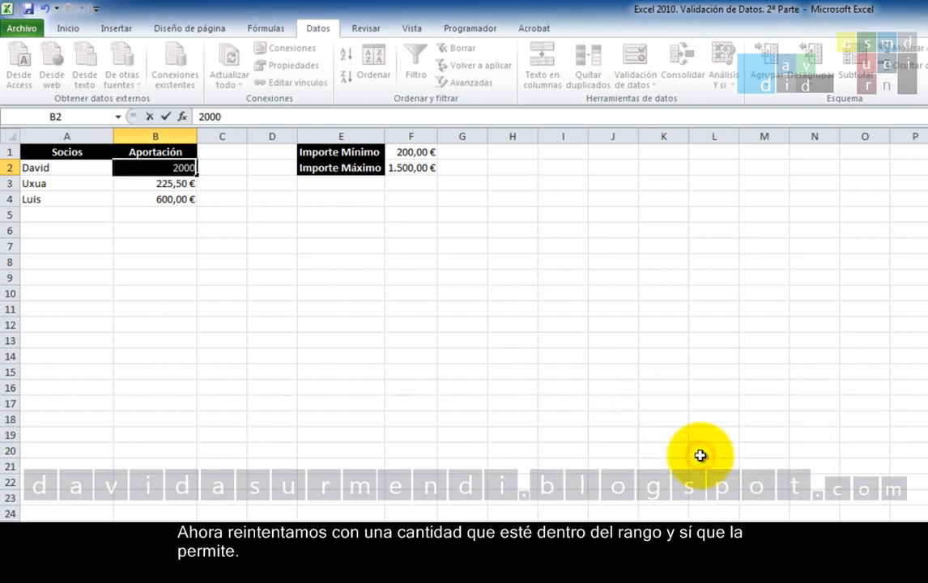
pyautogui.write('500')
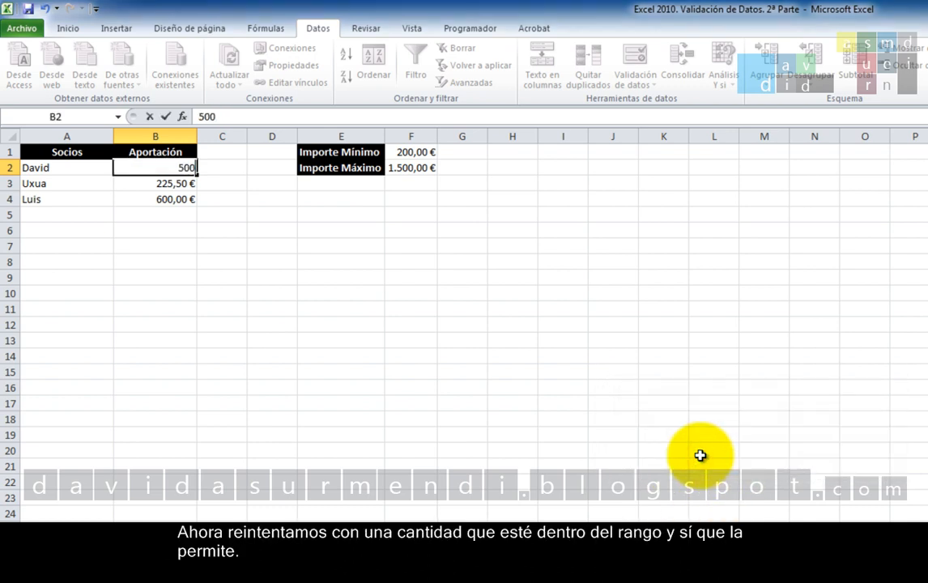
pyautogui.press('Return')
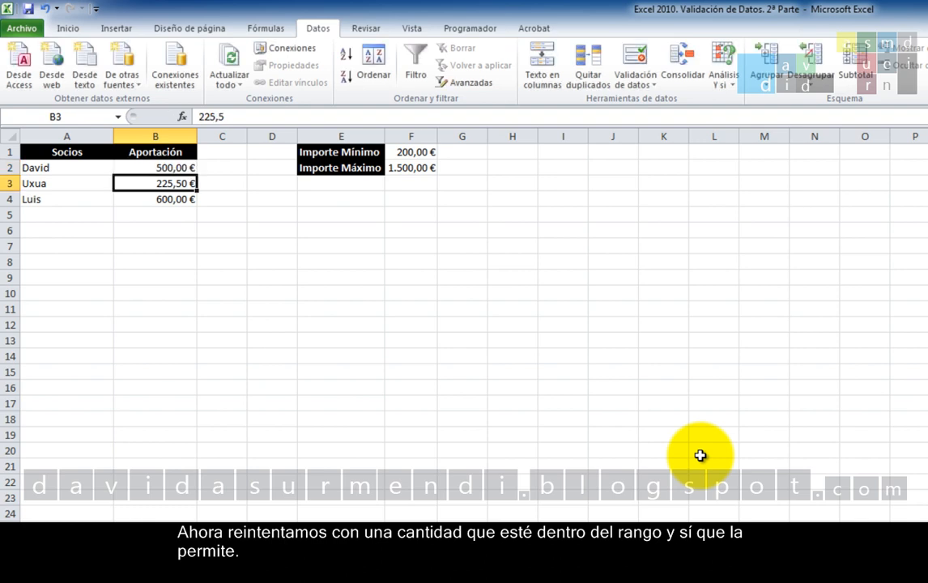
# Extend the data validation to the whole Aportación column B, and accept its settings.
pyautogui.click(157, 136)
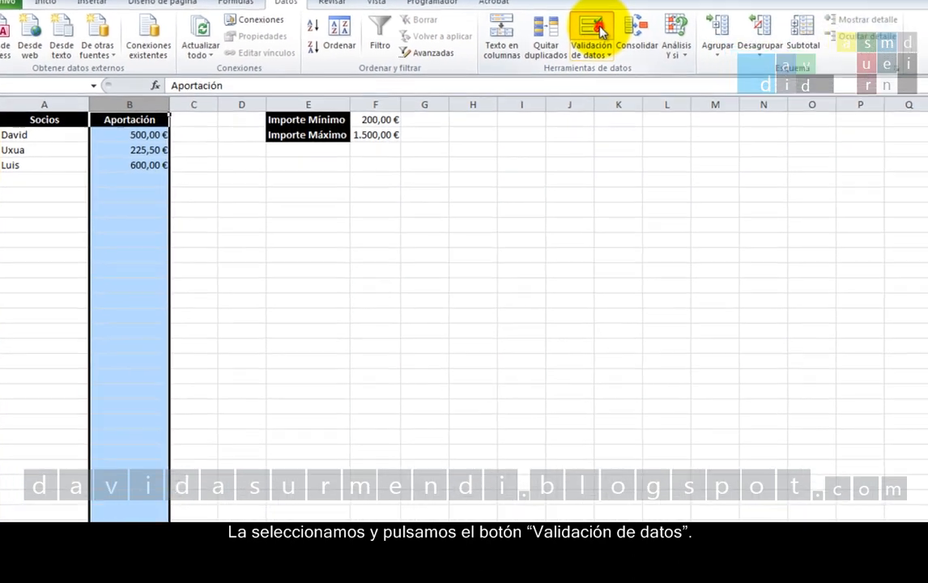
pyautogui.click(634, 57)
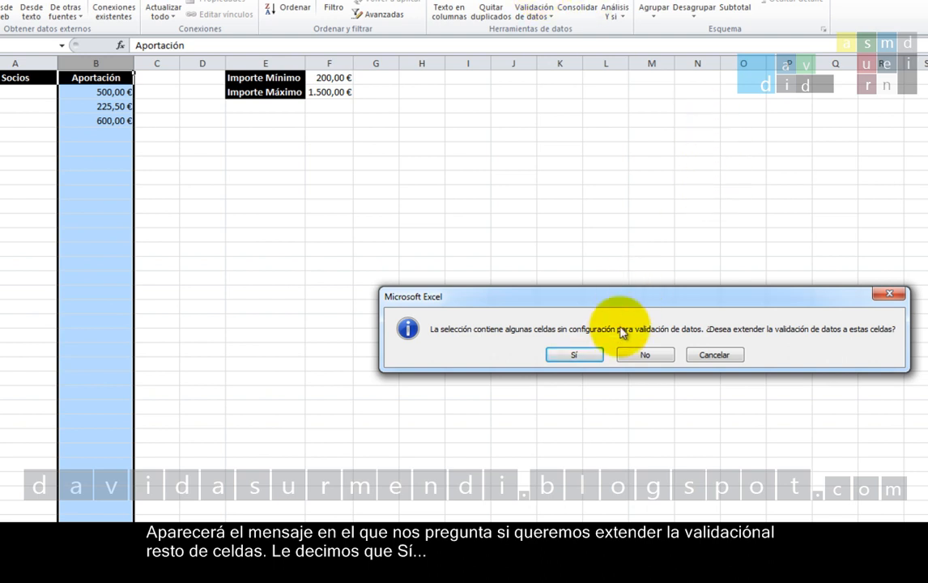
pyautogui.click(599, 355)
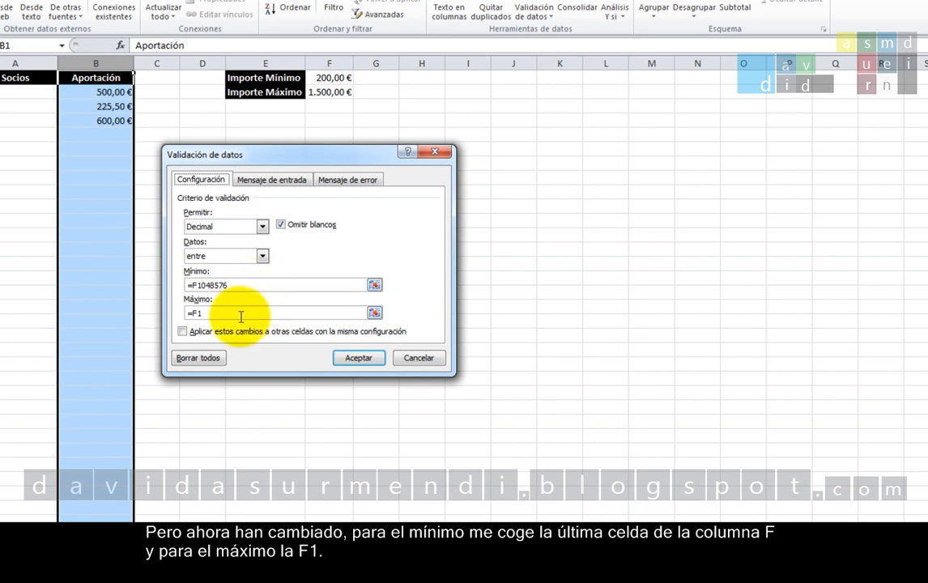
pyautogui.click(357, 361)
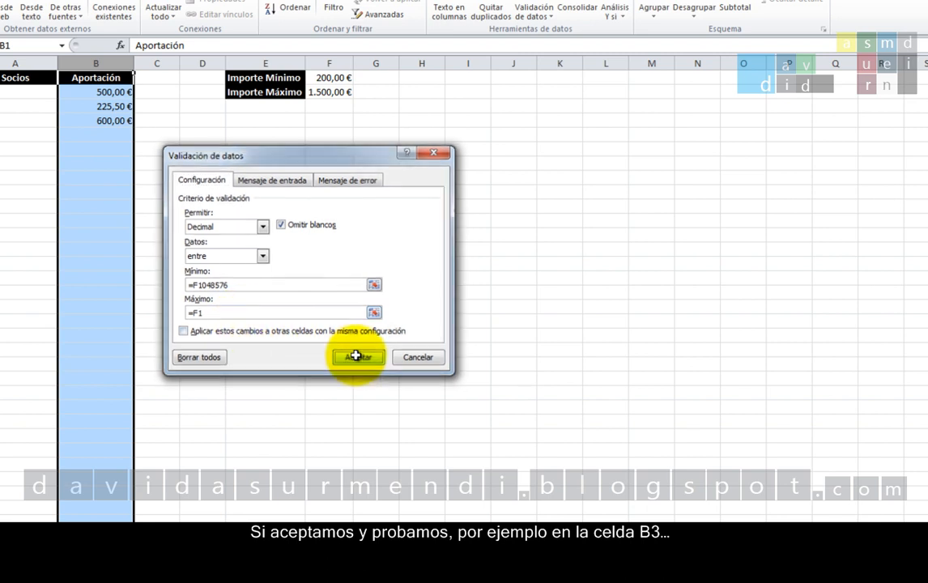
# Test the extended validation by entering 2000 in cell B3, and undo the entry.
pyautogui.click(108, 108)
pyautogui.write('2')
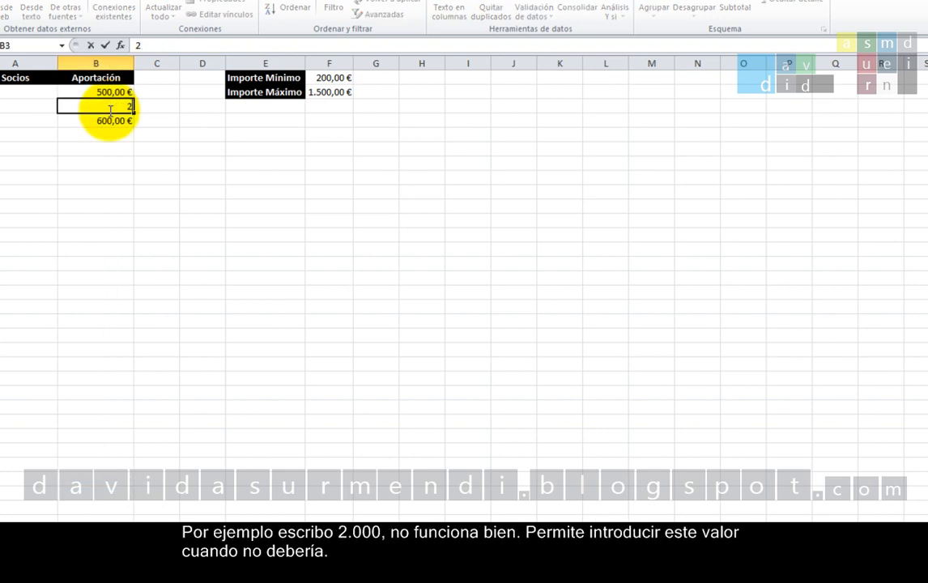
pyautogui.write('.000')
pyautogui.press('Return')
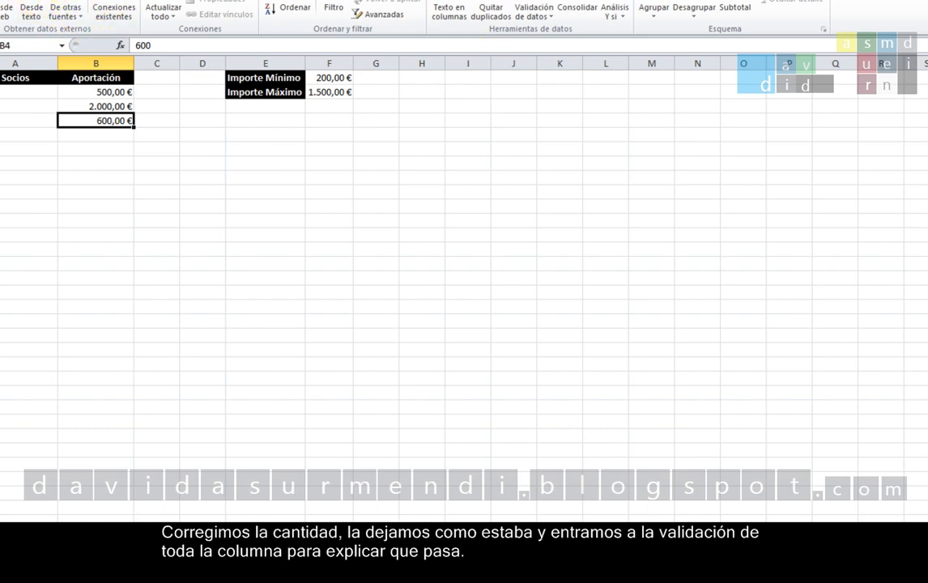
pyautogui.hotkey('ctrl', 'z')
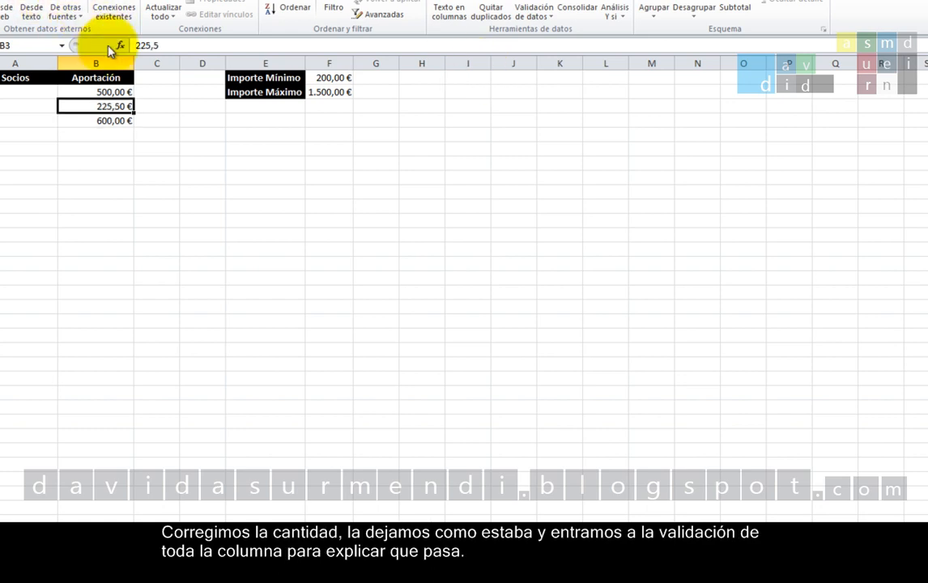
# Reopen the validation for the whole of column B and correct its minimum to =F1.
pyautogui.click(95, 63)
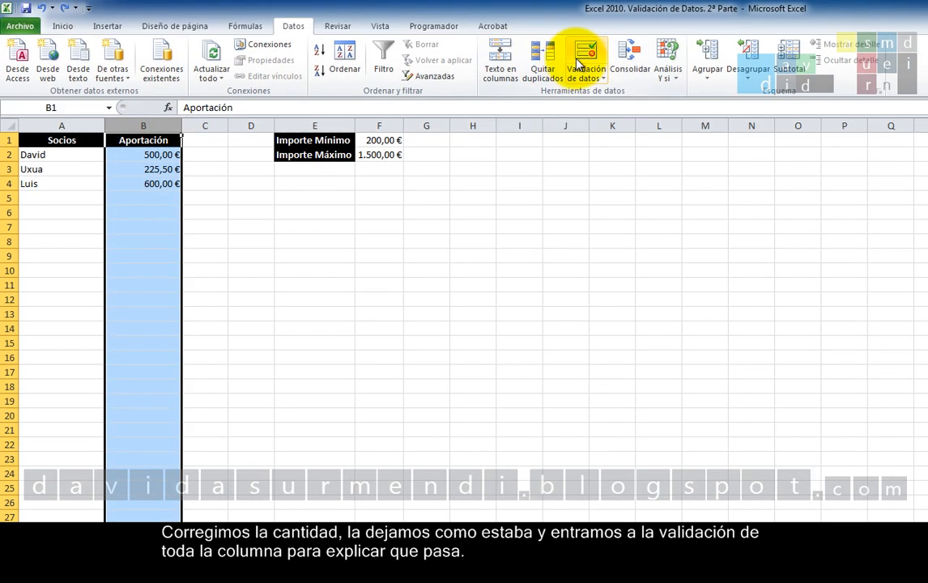
pyautogui.click(571, 49)
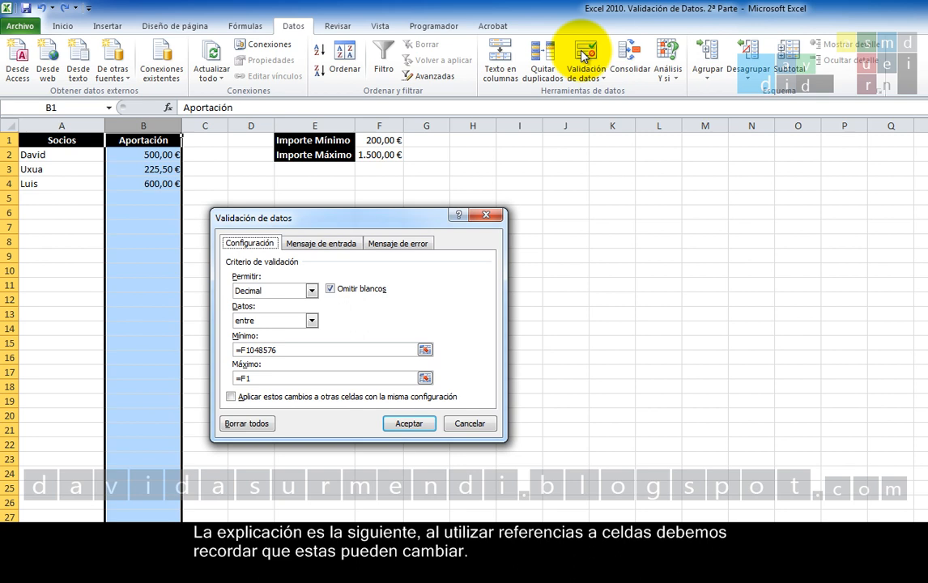
pyautogui.click(334, 349)
pyautogui.press('BackSpace')
pyautogui.press('BackSpace')
pyautogui.press('BackSpace')
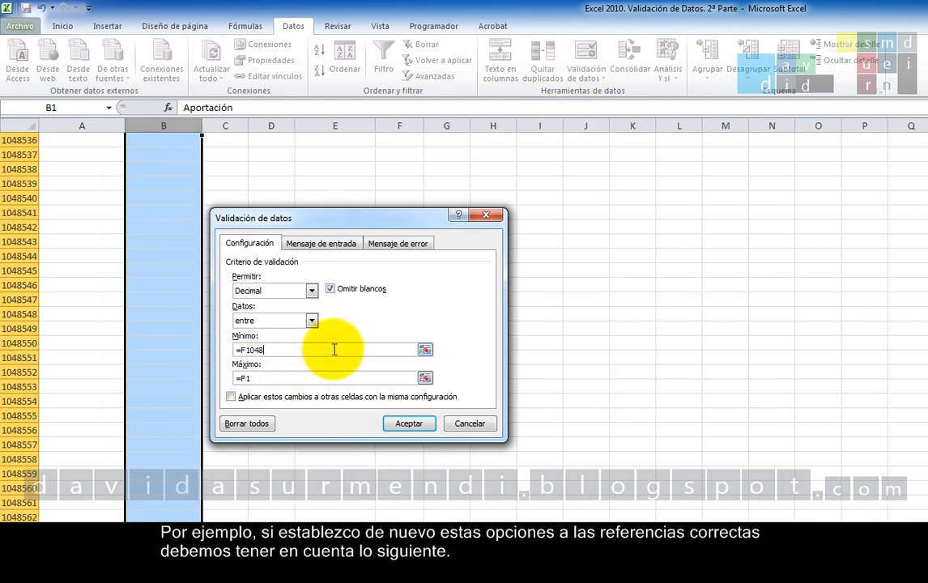
pyautogui.press('BackSpace')
pyautogui.press('BackSpace')
pyautogui.press('BackSpace')
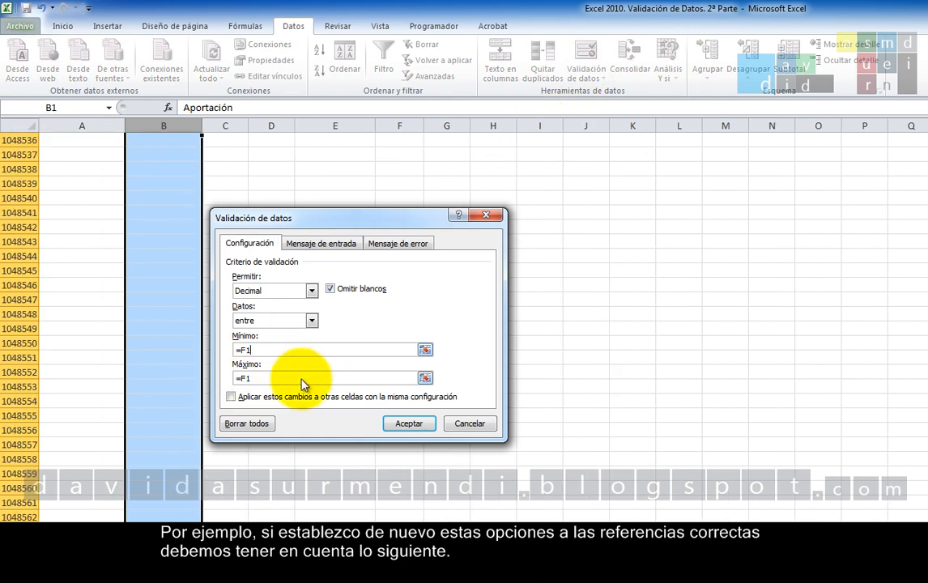
# Set the maximum of column B's validation to =F2 and apply the settings.
pyautogui.click(295, 379)
pyautogui.press('BackSpace')
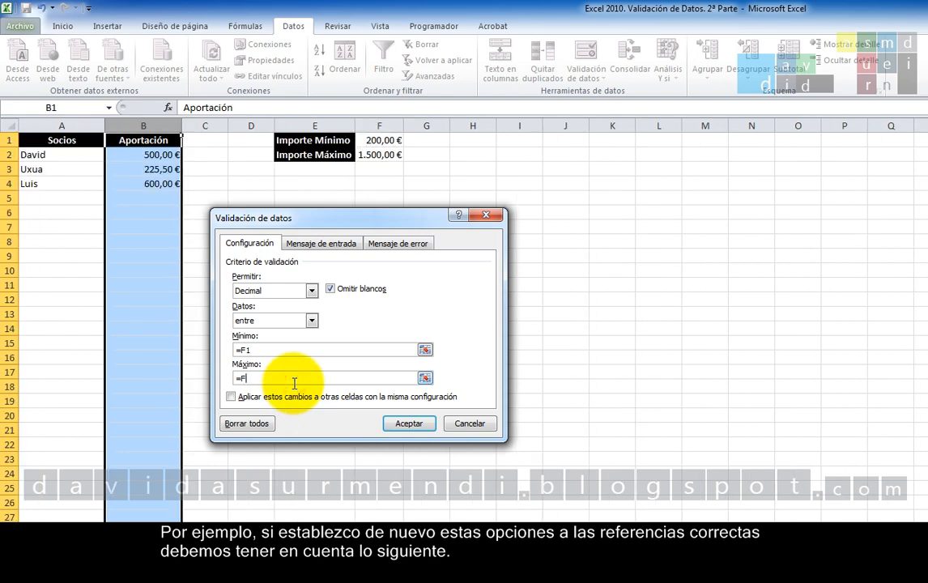
pyautogui.write('2')
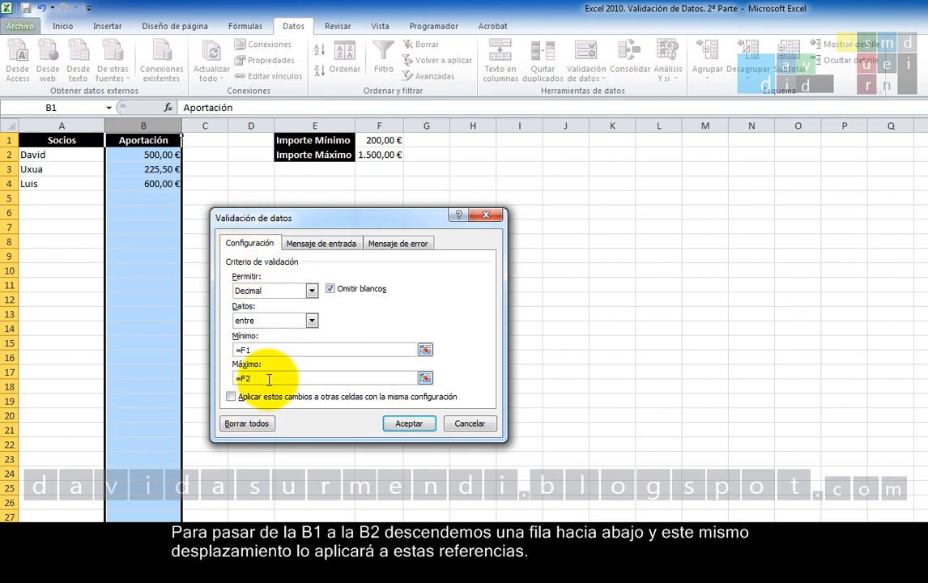
pyautogui.click(409, 424)
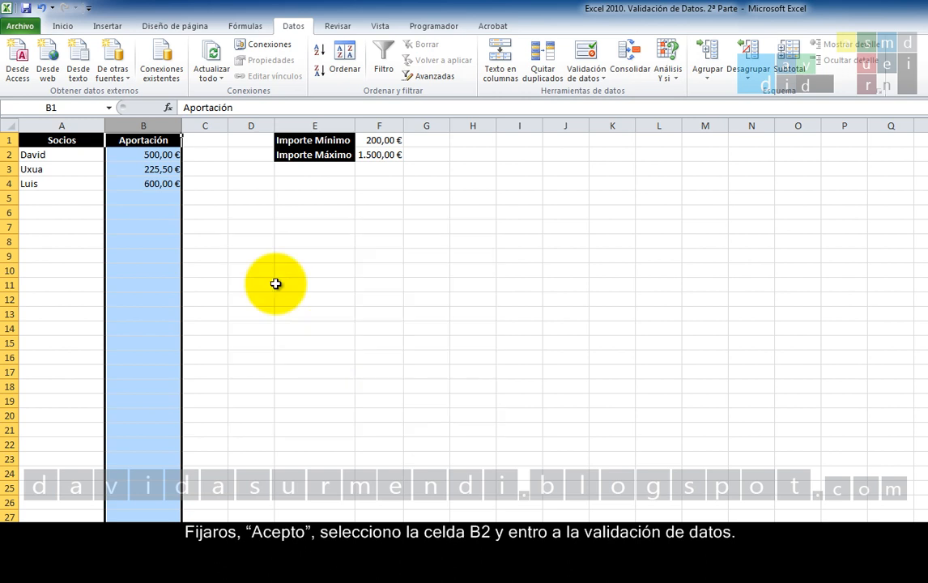
# Inspect the minimum and maximum references in cell B2's data validation, and close it without changes.
pyautogui.click(158, 155)
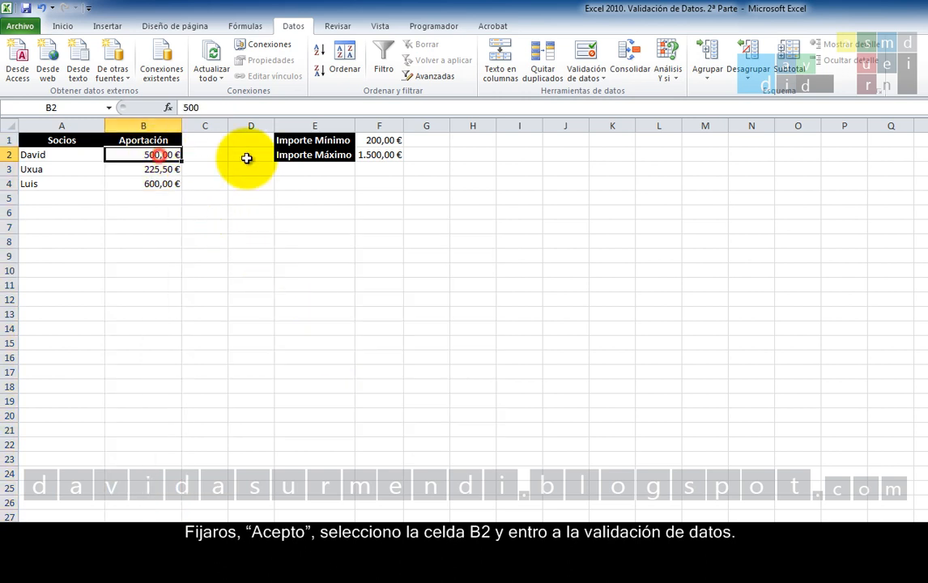
pyautogui.click(584, 60)
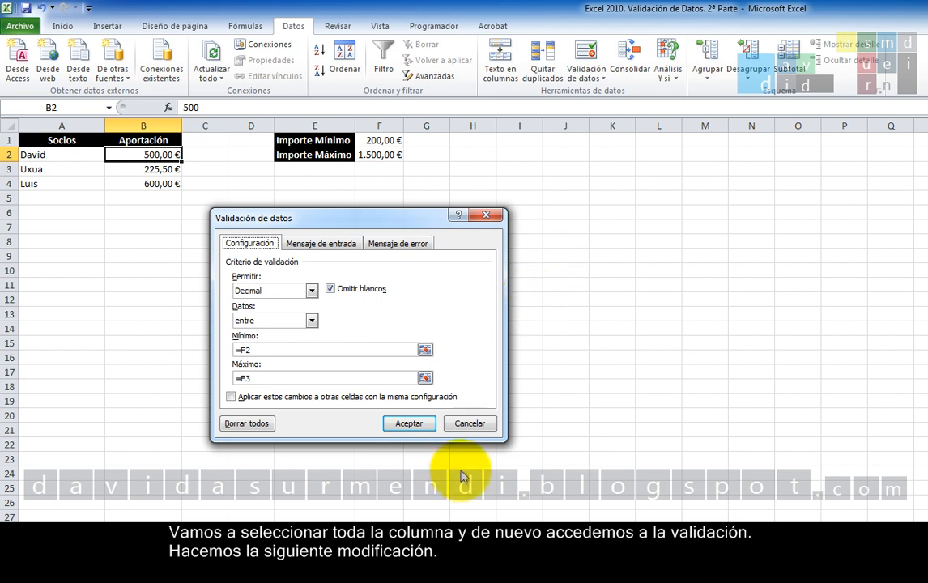
pyautogui.click(480, 429)
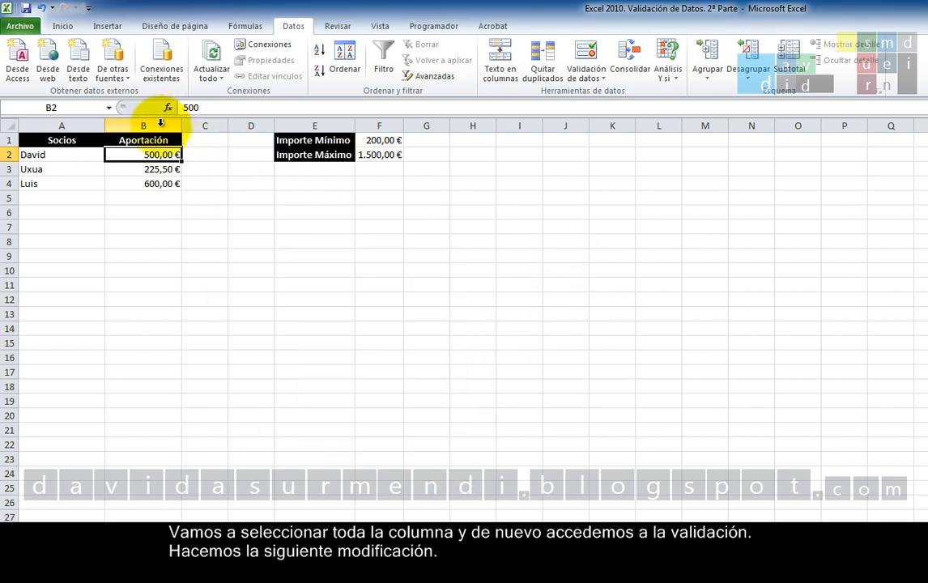
# Reopen the data validation for the whole of column B and set its minimum to the row-locked reference =F$1.
pyautogui.click(160, 124)
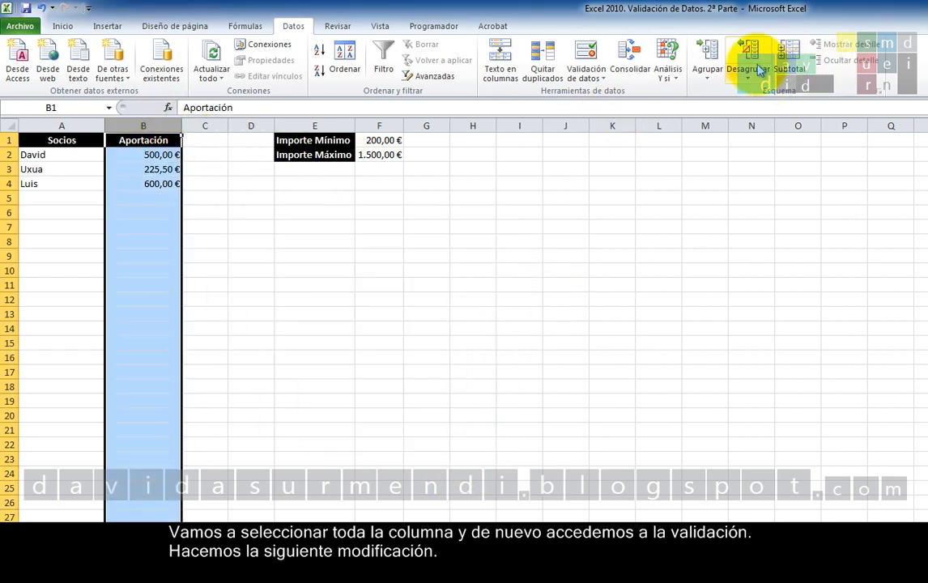
pyautogui.click(589, 53)
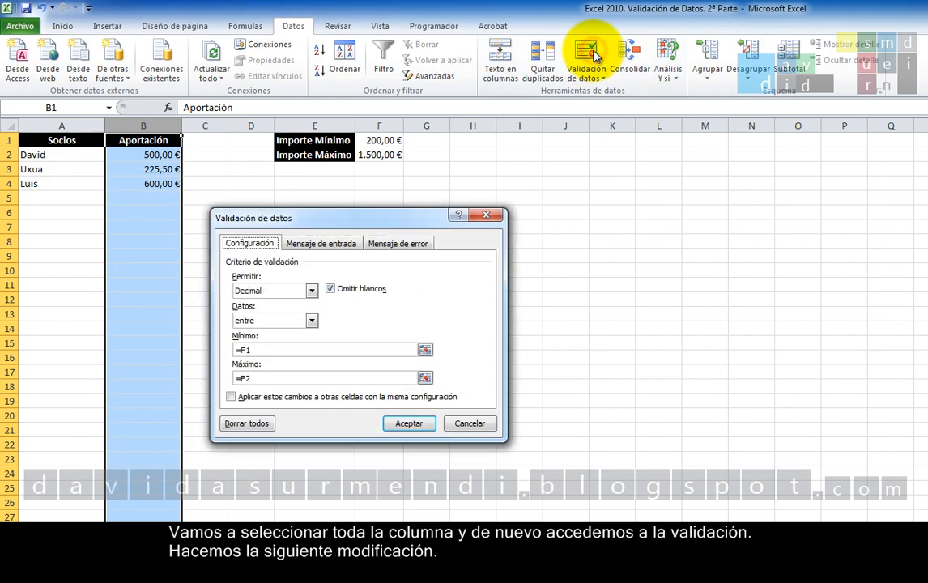
pyautogui.click(271, 354)
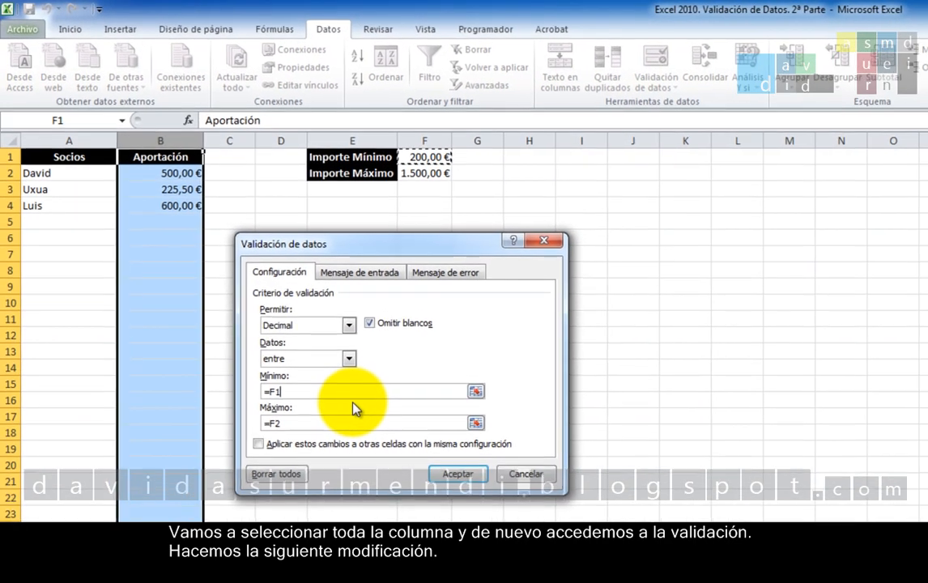
pyautogui.press('F4')
pyautogui.press('F4')
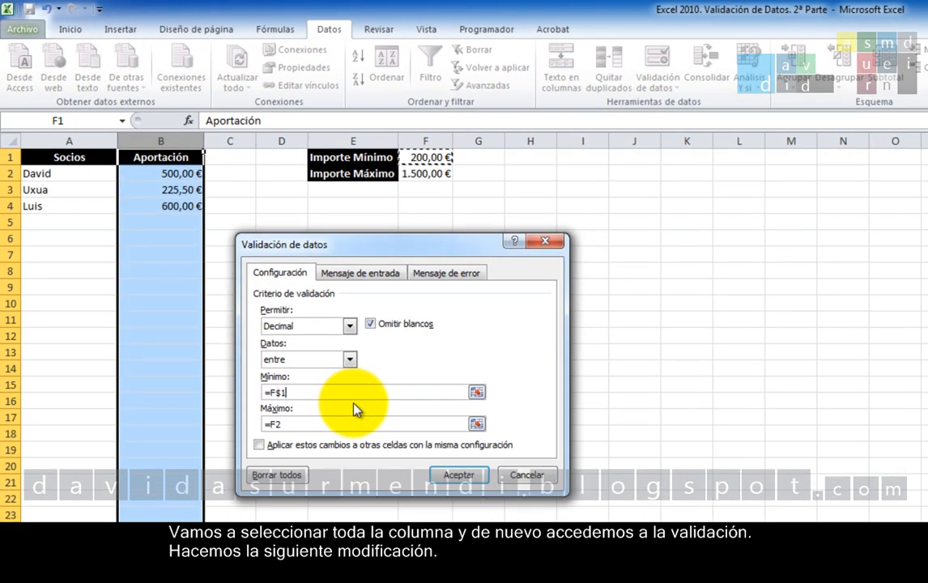
# Set the maximum of column B's validation to the row-locked reference =F$2 and apply the settings.
pyautogui.click(340, 423)
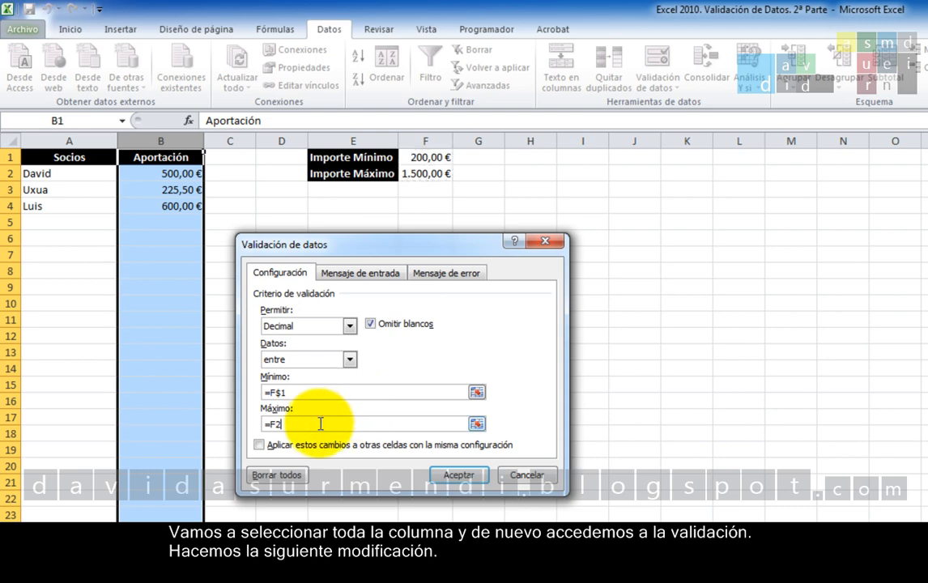
pyautogui.press('F4')
pyautogui.press('F4')
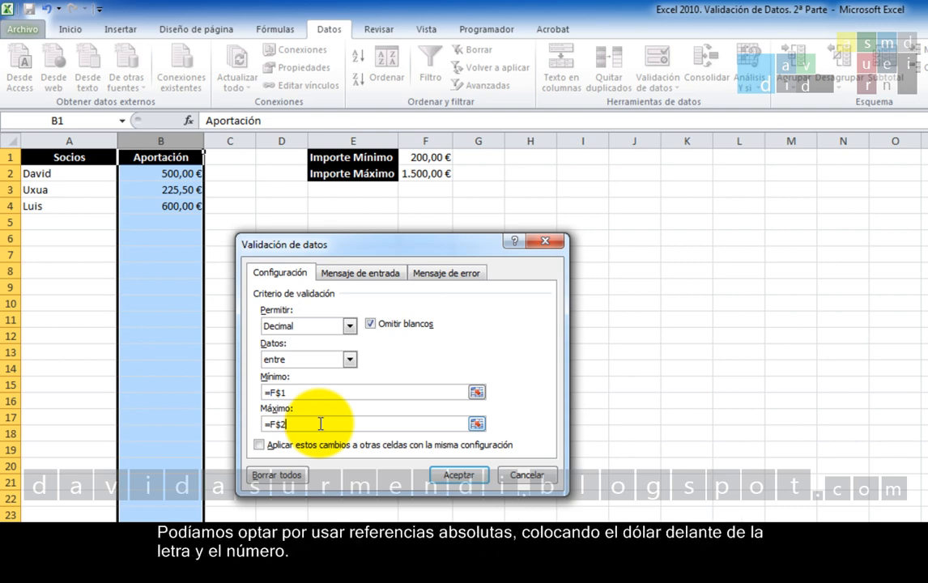
pyautogui.press('F4')
pyautogui.press('F4')
pyautogui.press('F4')
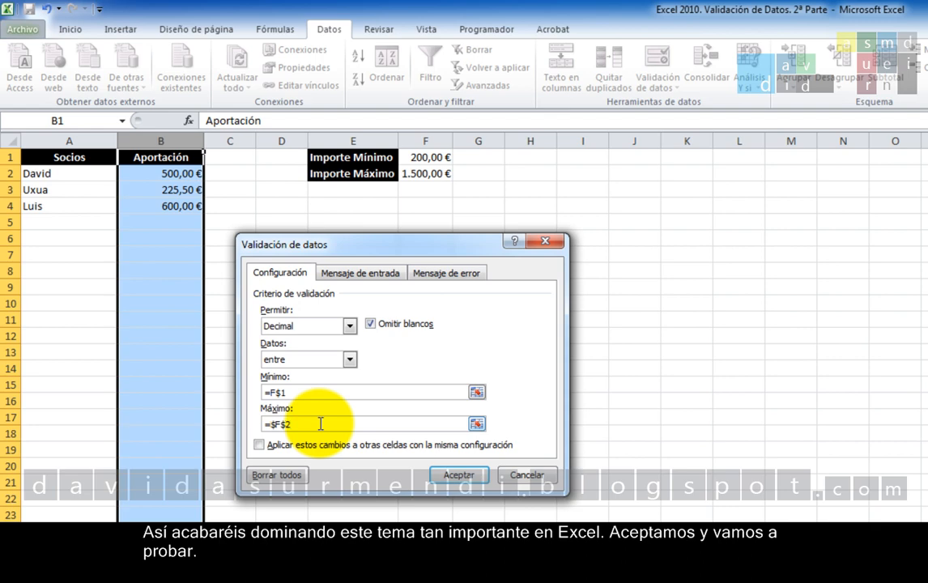
pyautogui.click(459, 475)
pyautogui.click(464, 480)
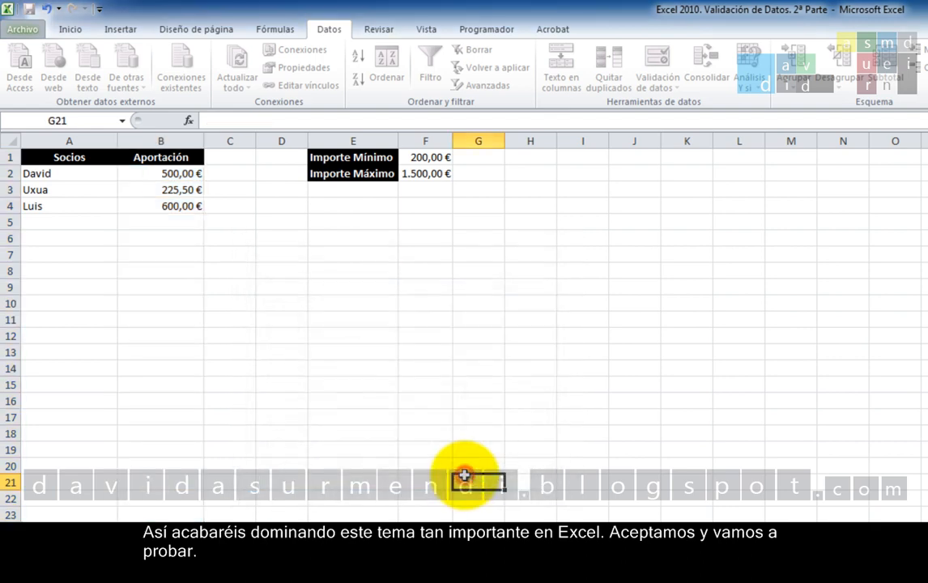
# Try entering 100 and 2000 in cell B2 to test both limits of the validation.
pyautogui.click(185, 175)
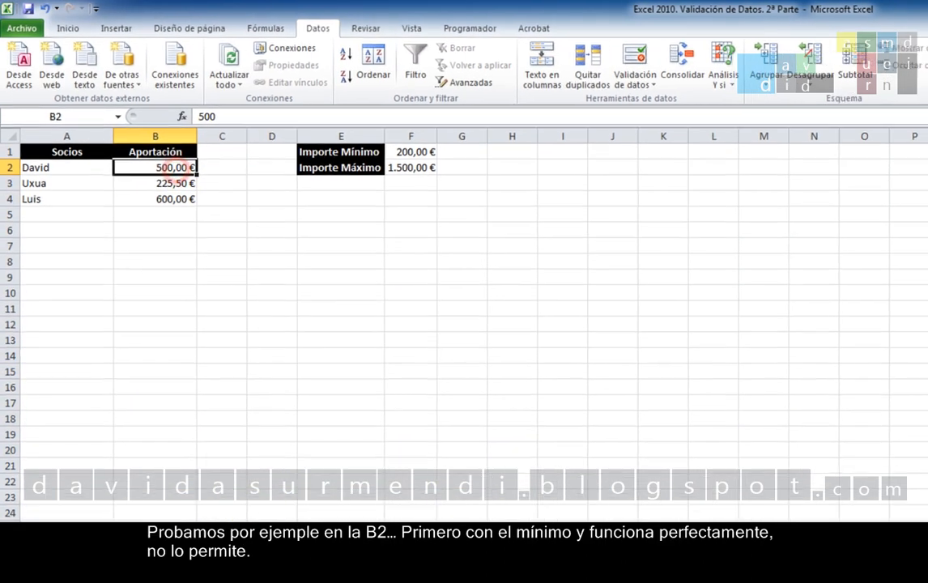
pyautogui.write('100')
pyautogui.press('Return')
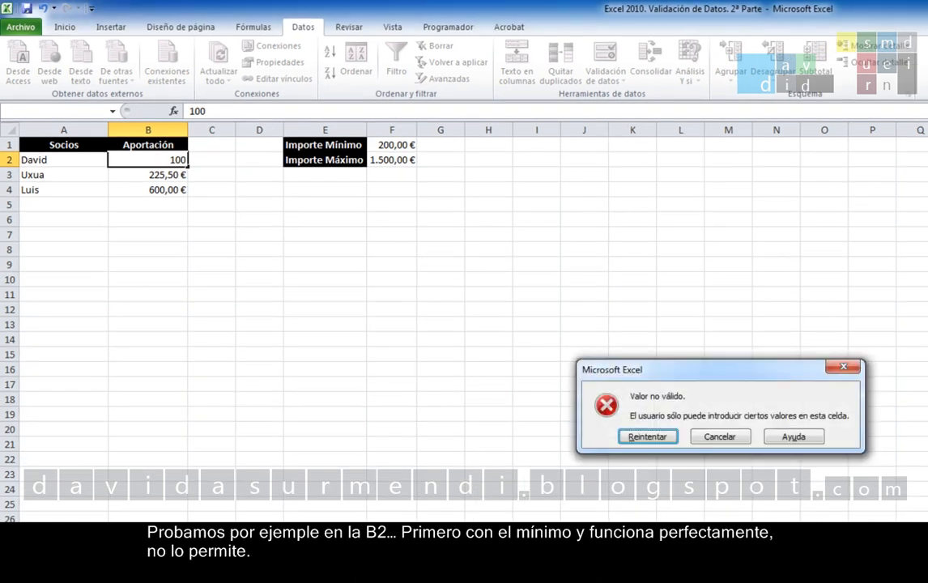
pyautogui.press('Return')
pyautogui.write('2')
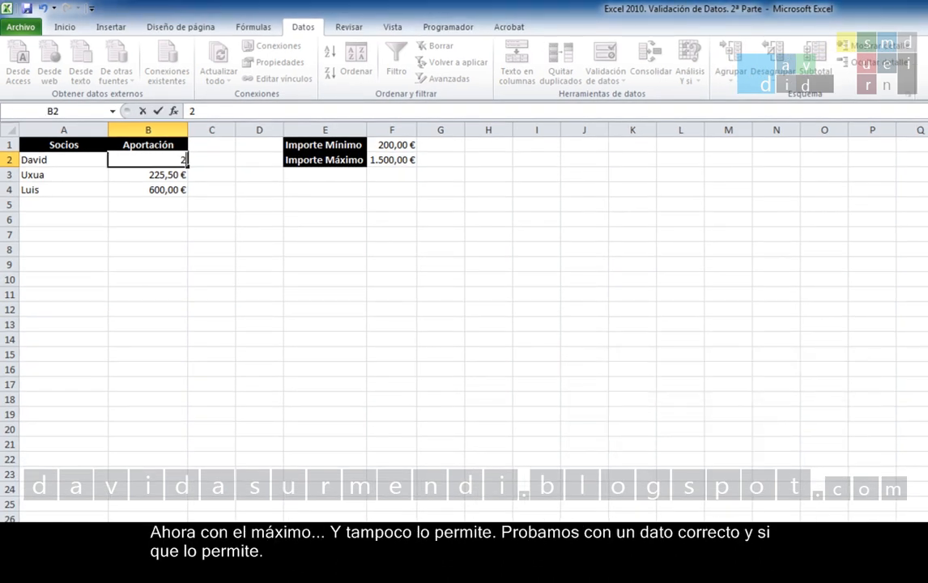
pyautogui.write('000')
pyautogui.press('Return')
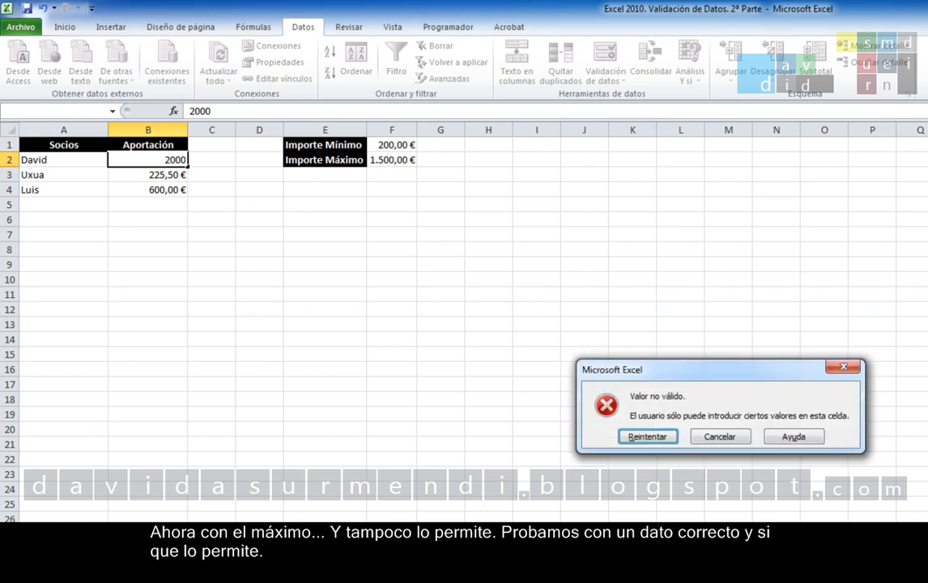
pyautogui.press('Return')
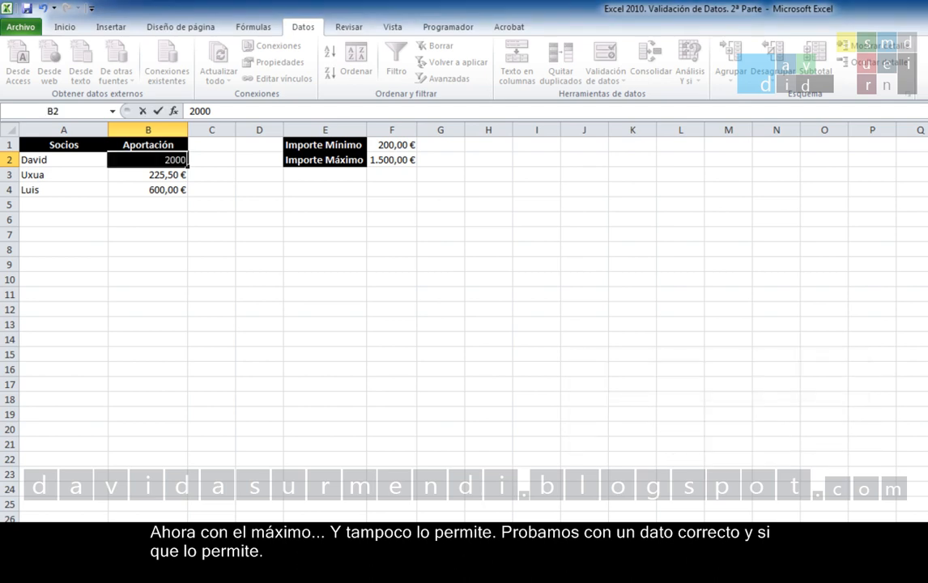
# Enter the valid amount 500 in cell B2.
pyautogui.write('500')
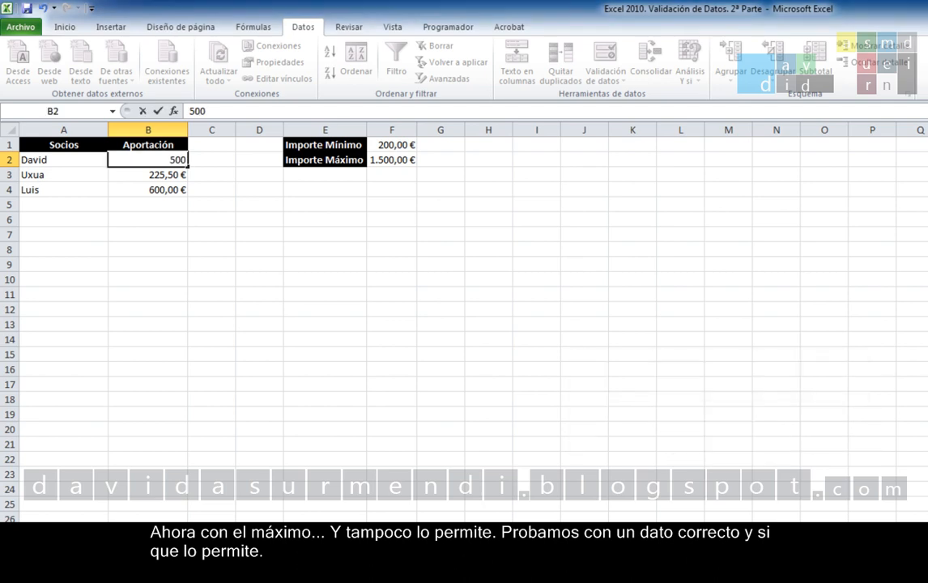
pyautogui.press('Return')
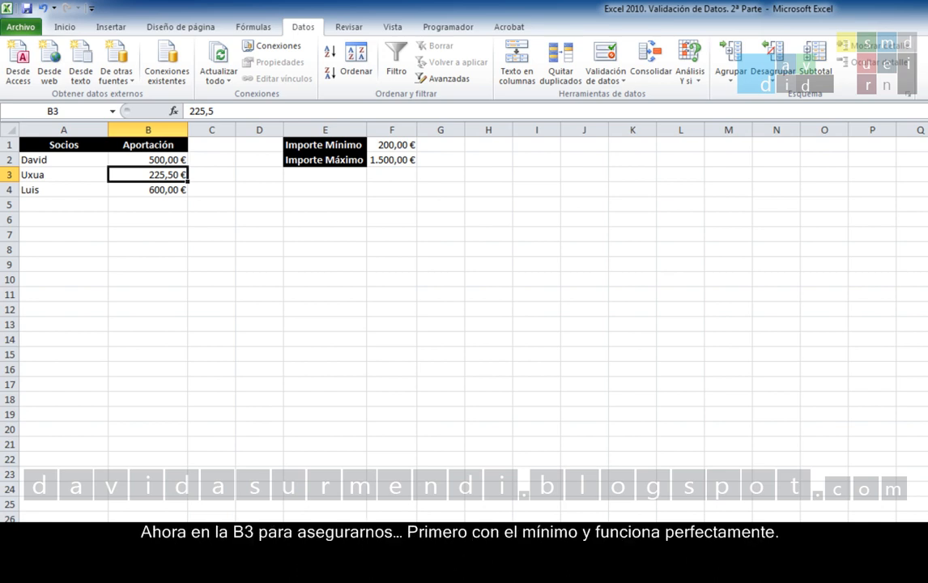
# Try entering 100 and 2000 in cell B3 to test both limits of the validation there.
pyautogui.write('100')
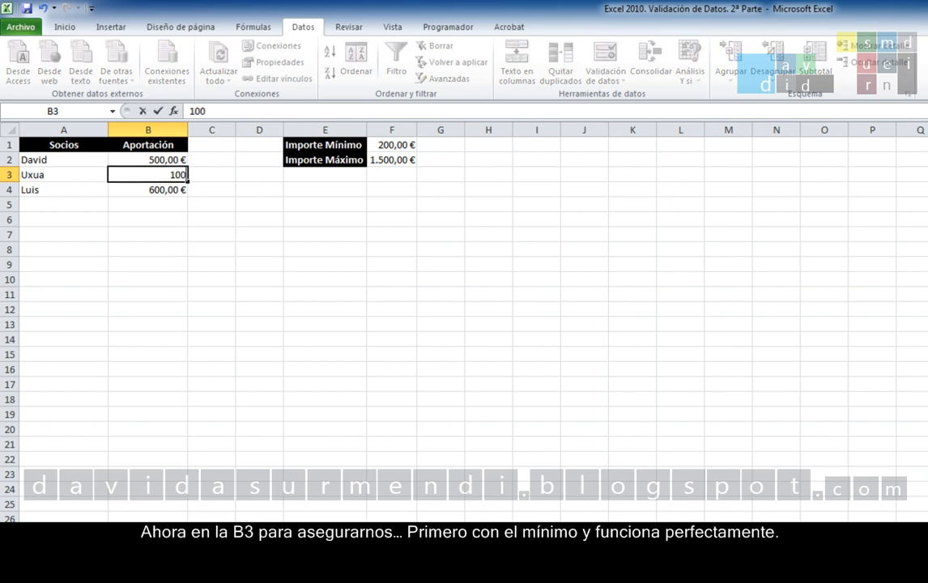
pyautogui.press('Return')
pyautogui.press('Return')
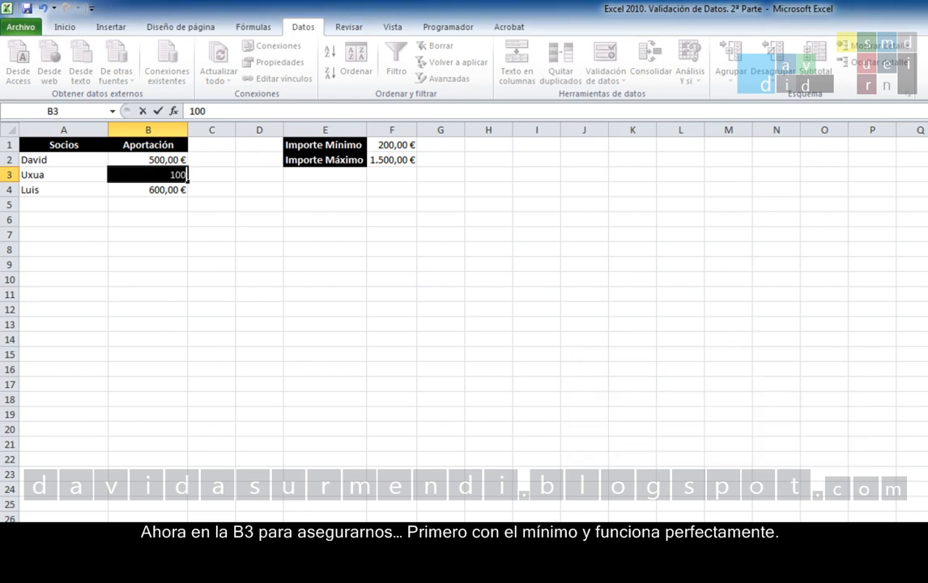
pyautogui.write('2000')
pyautogui.press('Return')
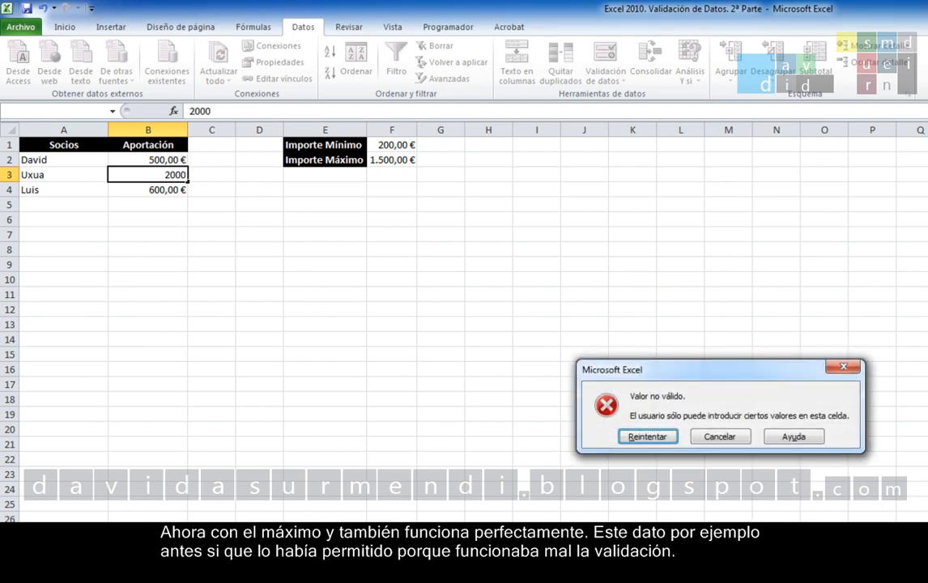
pyautogui.press('Return')
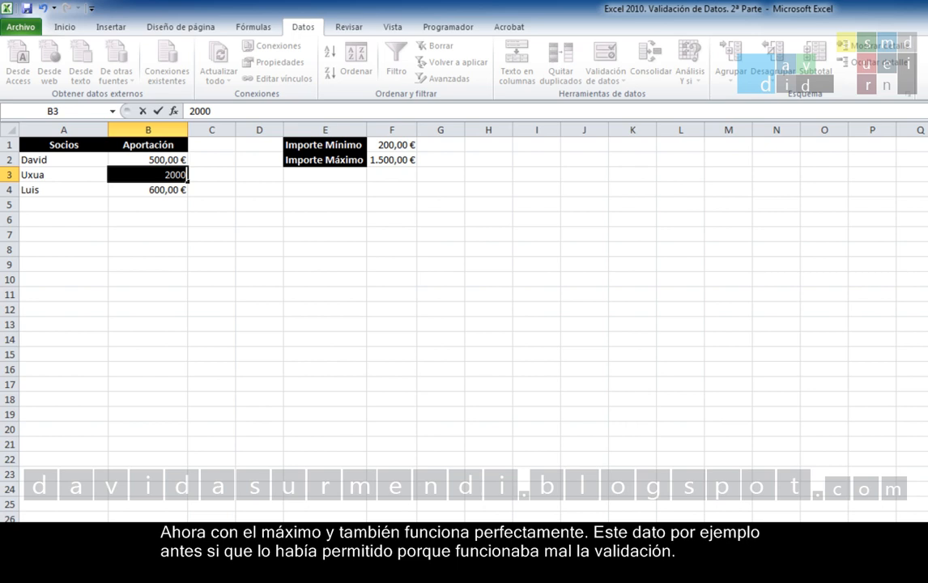
# Enter the valid amount 500 in cell B3.
pyautogui.write('5')
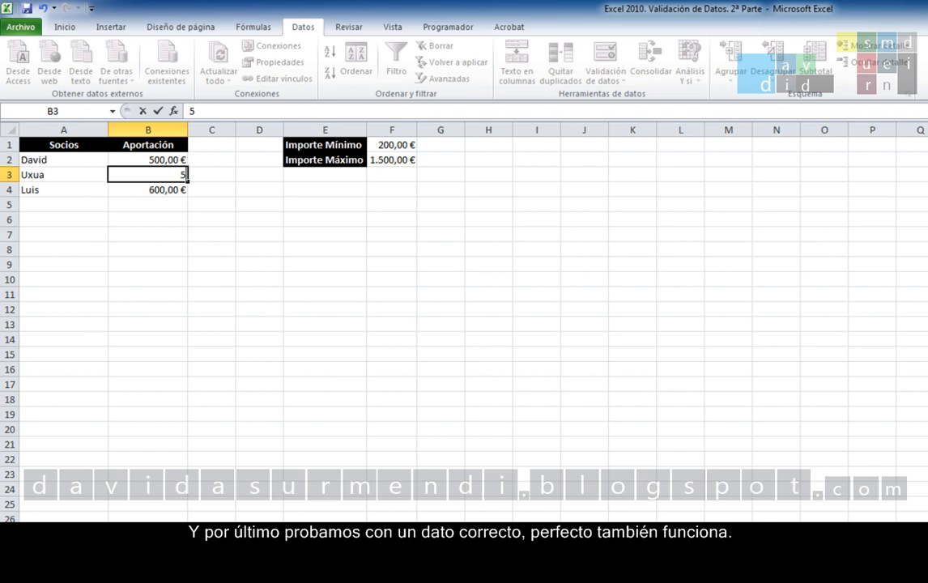
pyautogui.write('00')
pyautogui.press('Return')
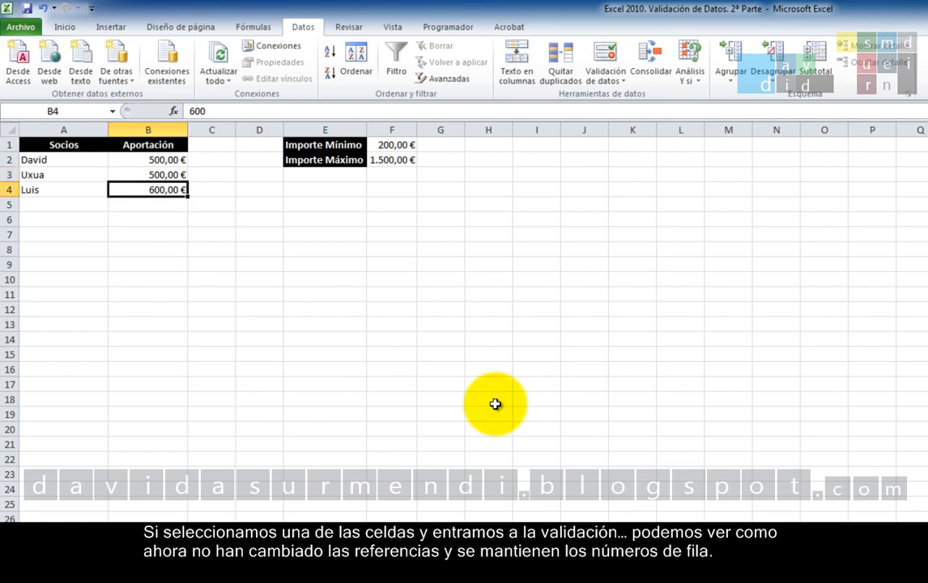
# Check the minimum and maximum references in cell B3's data validation, and close it without changes.
pyautogui.click(168, 174)
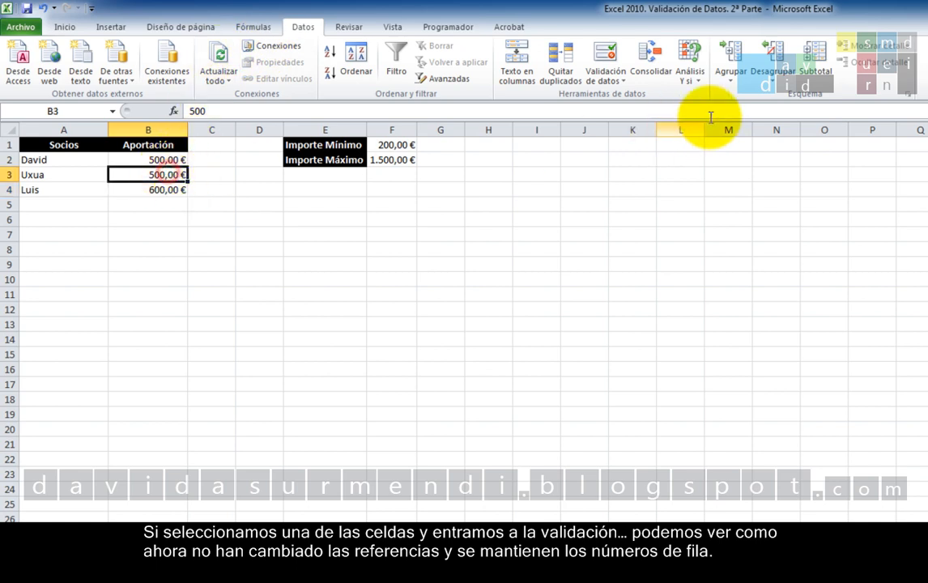
pyautogui.click(604, 58)
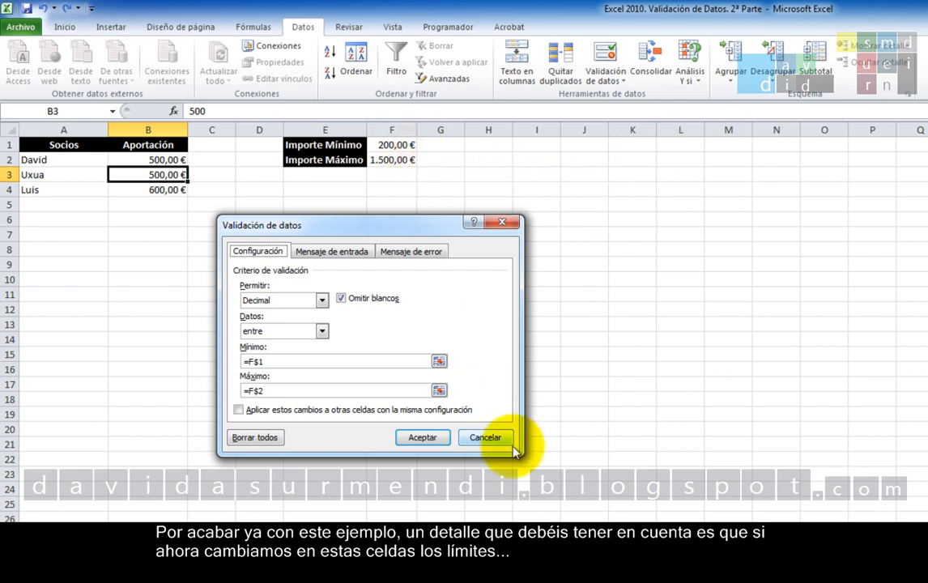
pyautogui.click(486, 437)
# Change the limits by setting Importe Mínimo in F1 to 500 and Importe Máximo in F2 to 2500.
pyautogui.click(395, 145)
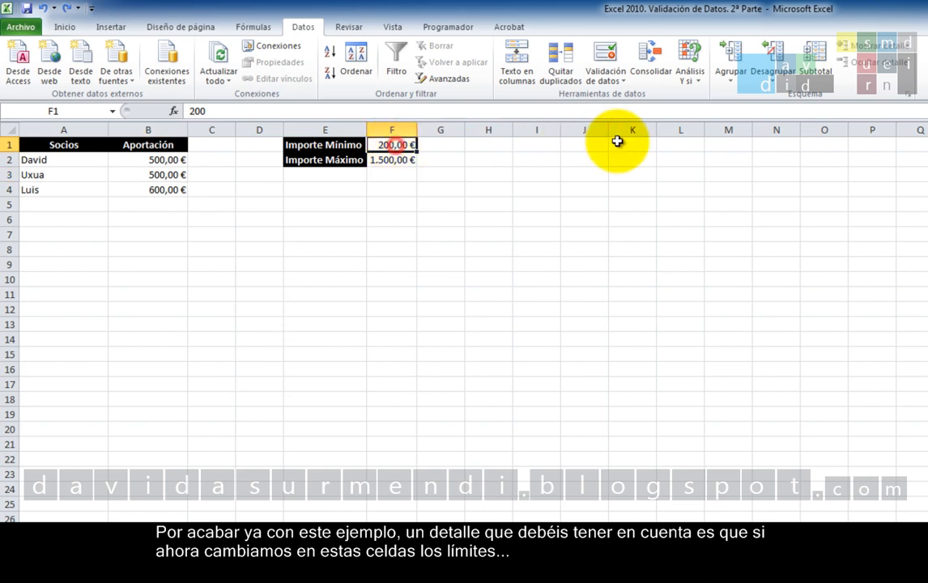
pyautogui.write('500')
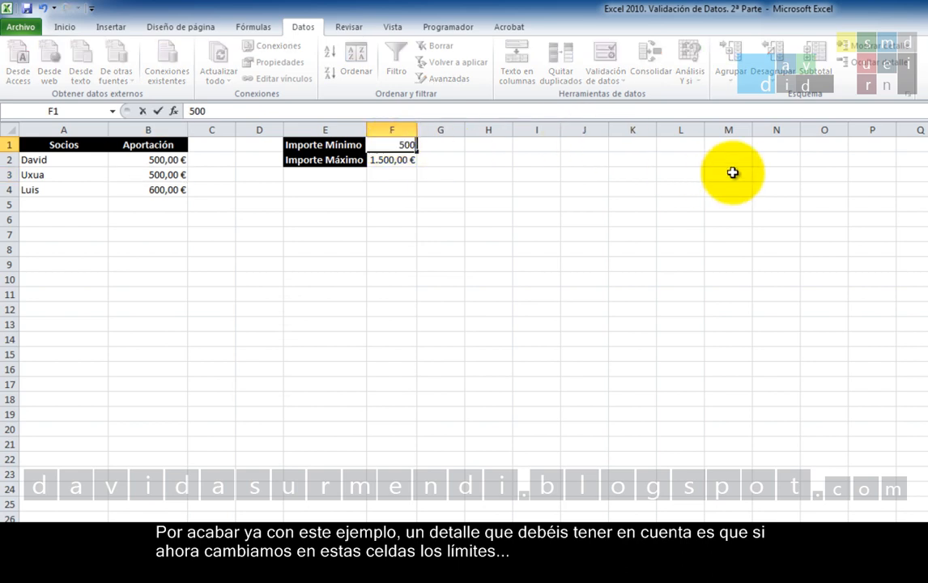
pyautogui.press('Return')
pyautogui.write('2500')
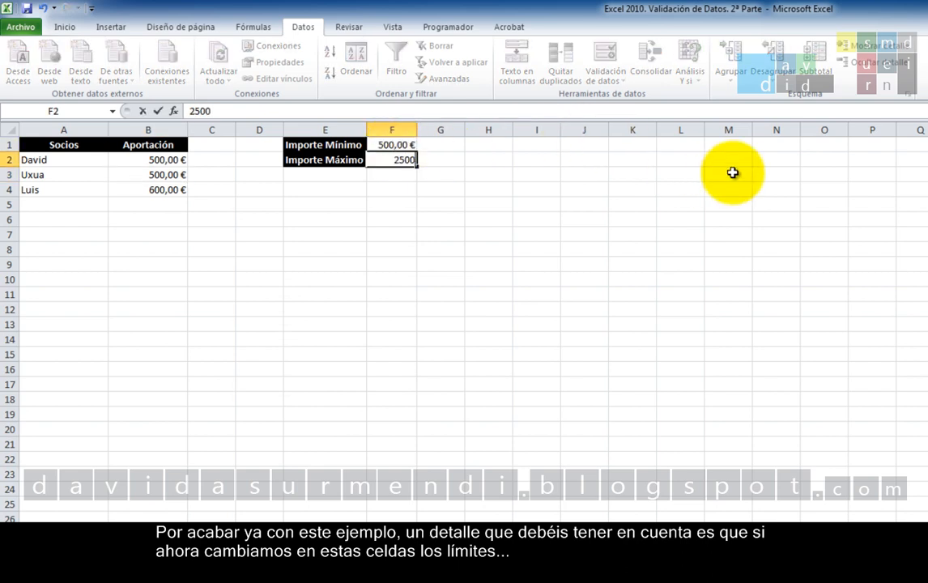
pyautogui.press('Return')
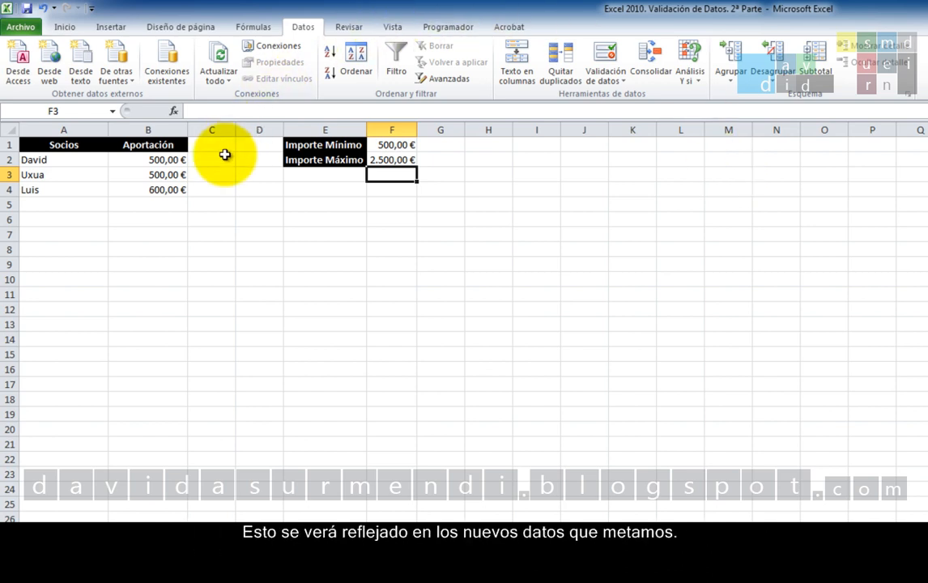
# Try entering 400 in cell B2 to test the new minimum.
pyautogui.click(155, 160)
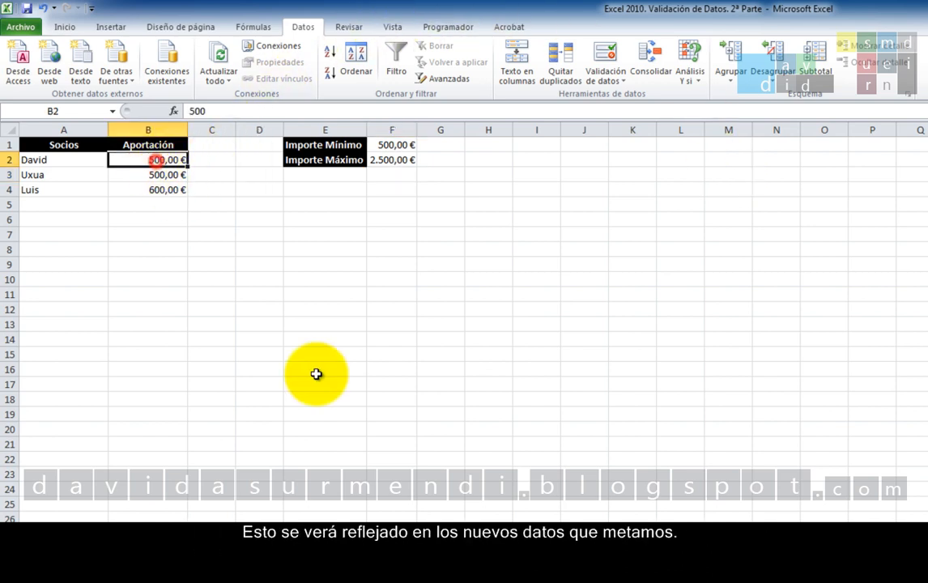
pyautogui.write('400')
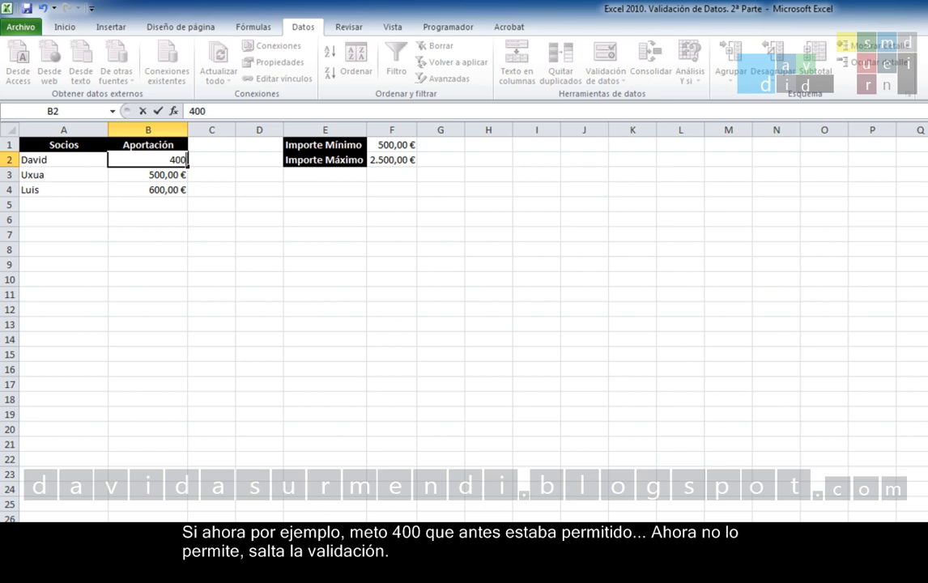
pyautogui.press('Return')
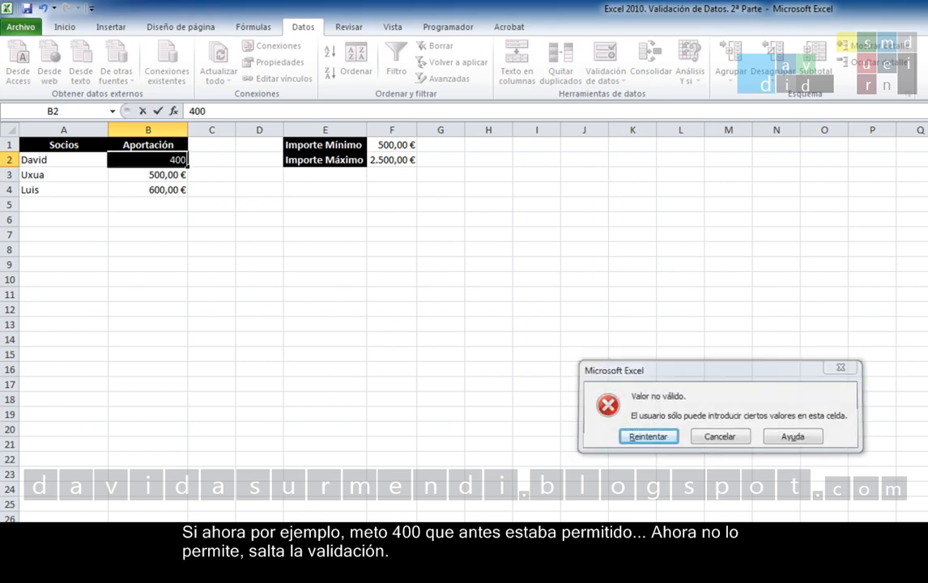
pyautogui.press('Return')
# Enter 2300 in cell B2 to test the new maximum.
pyautogui.write('2300')
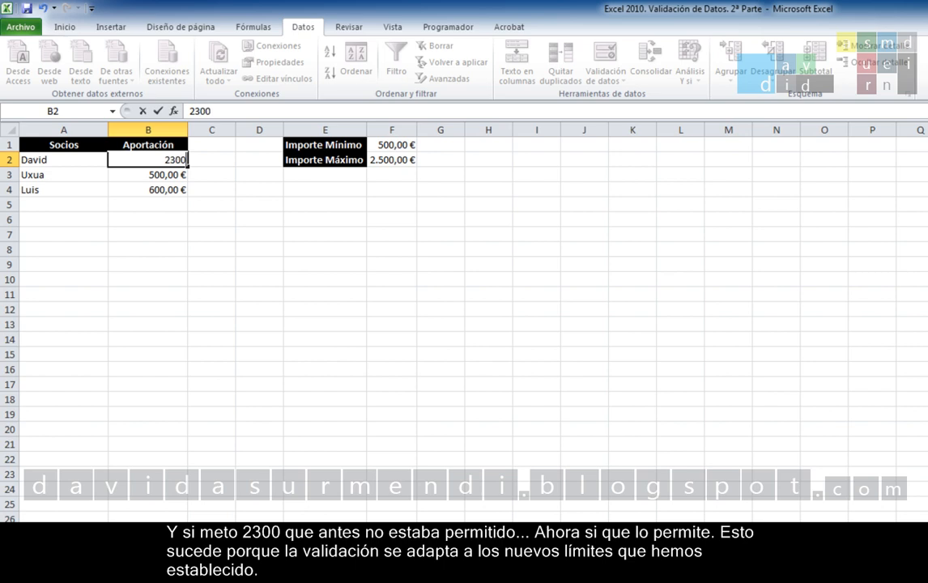
pyautogui.press('Return')
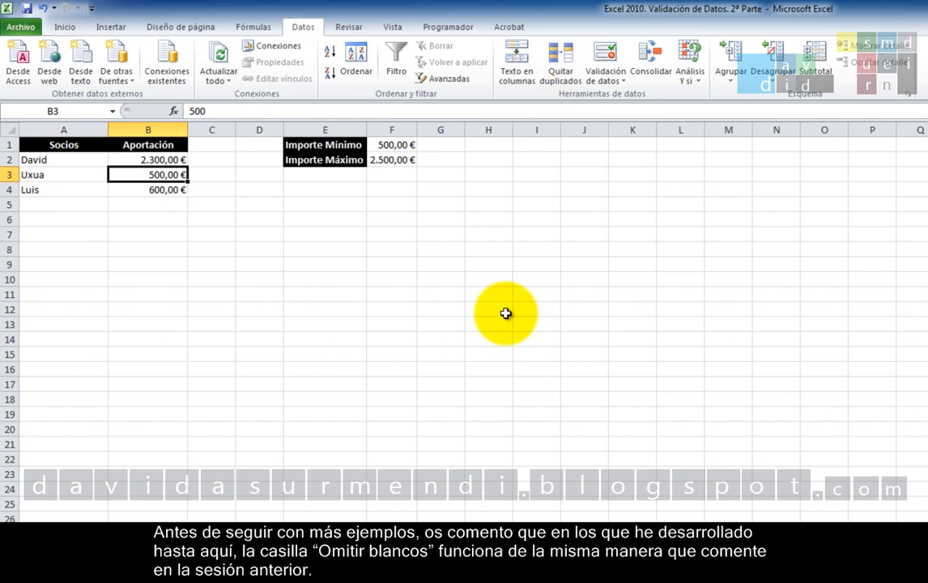
# Review the Omitir blancos setting in cell B3's data validation without changing it, and switch to the Factura sheet.
pyautogui.click(607, 54)
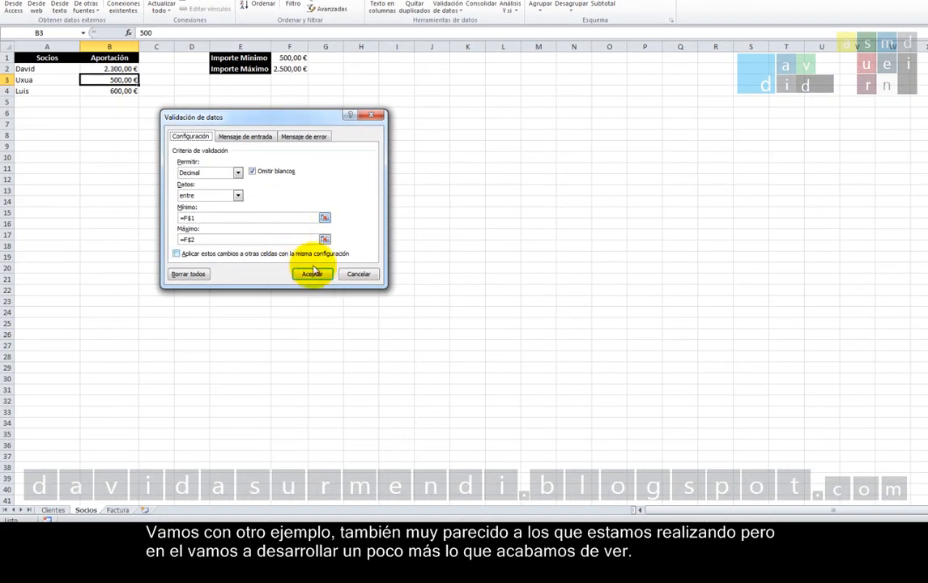
pyautogui.click(363, 279)
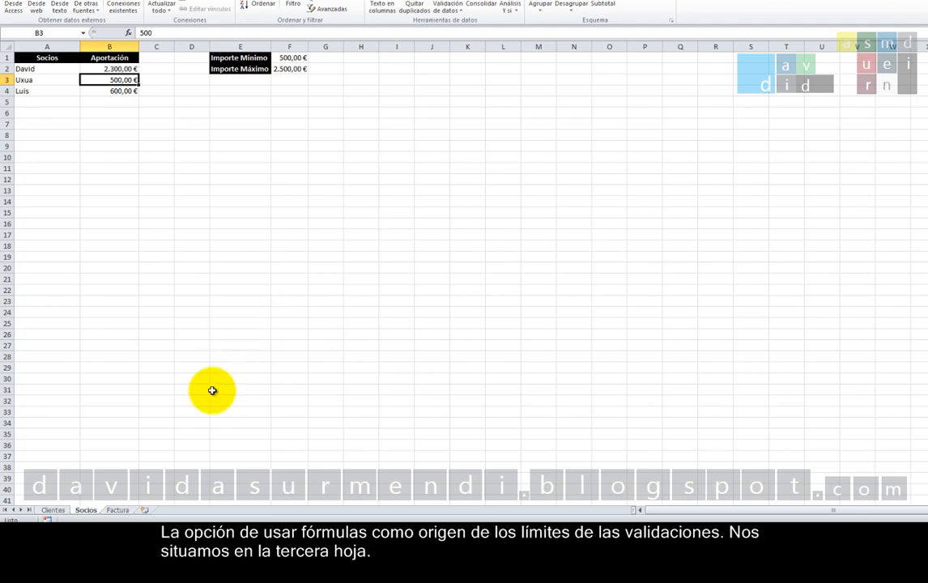
pyautogui.click(119, 510)
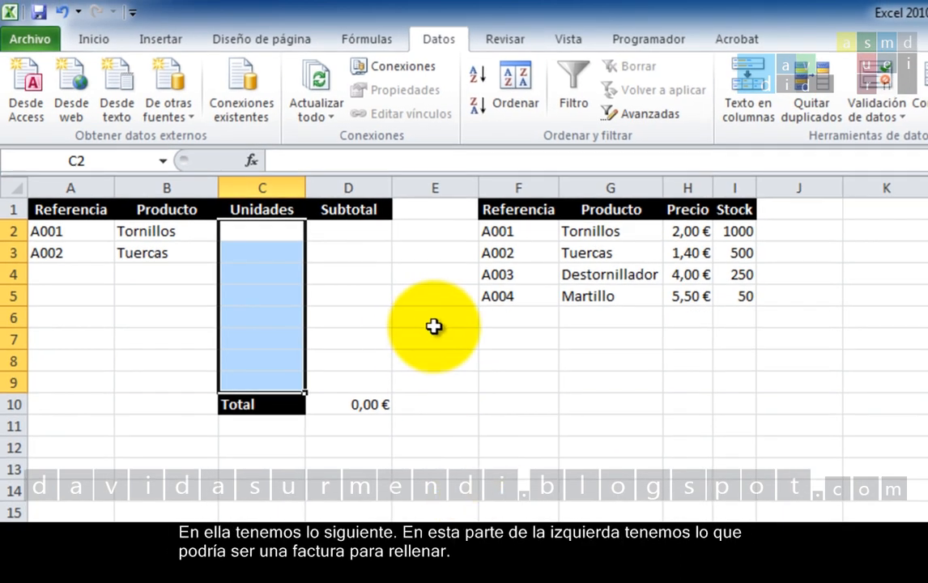
pyautogui.click(261, 333)
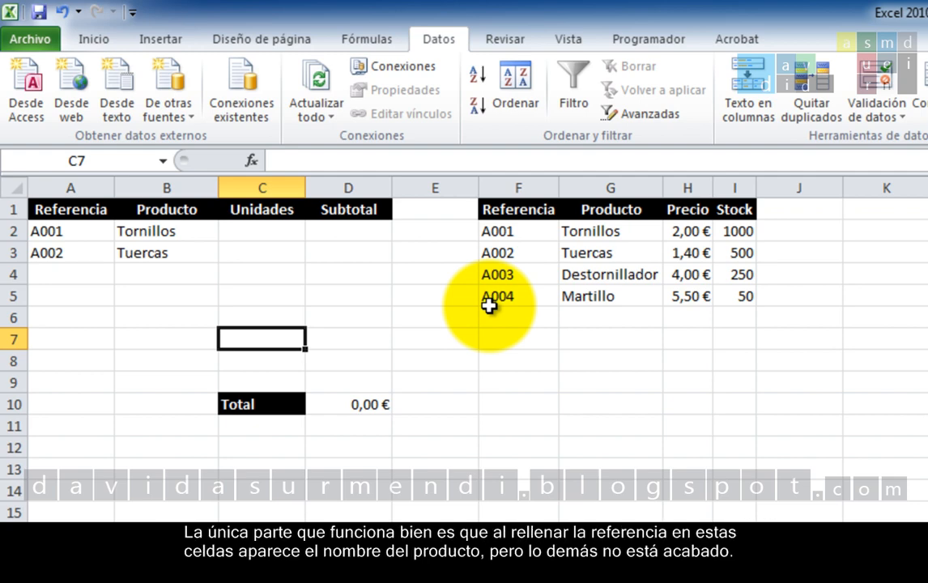
# Change the reference in cell A2 to A003 to test the product name lookup.
pyautogui.click(89, 233)
pyautogui.doubleClick(91, 232)
pyautogui.press('BackSpace')
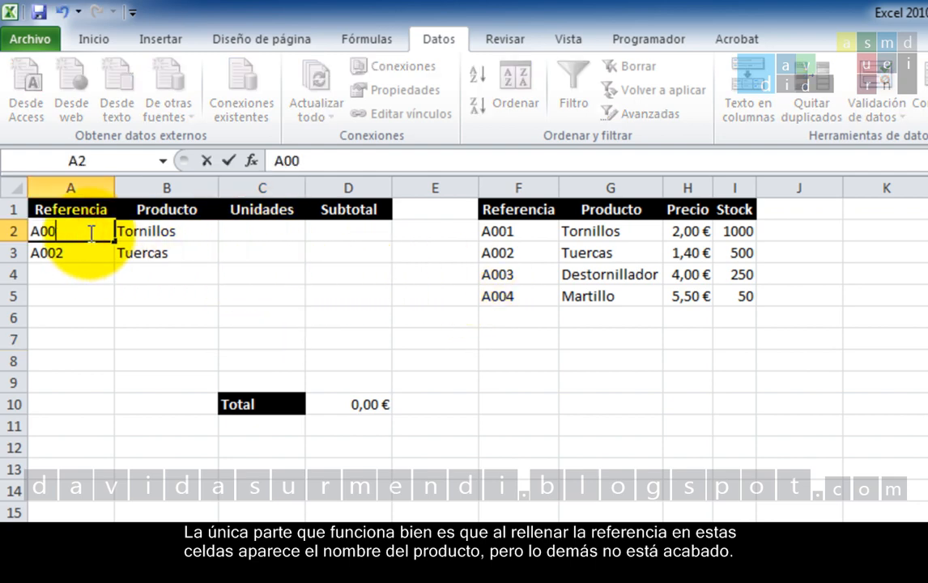
pyautogui.write('3')
pyautogui.press('Return')
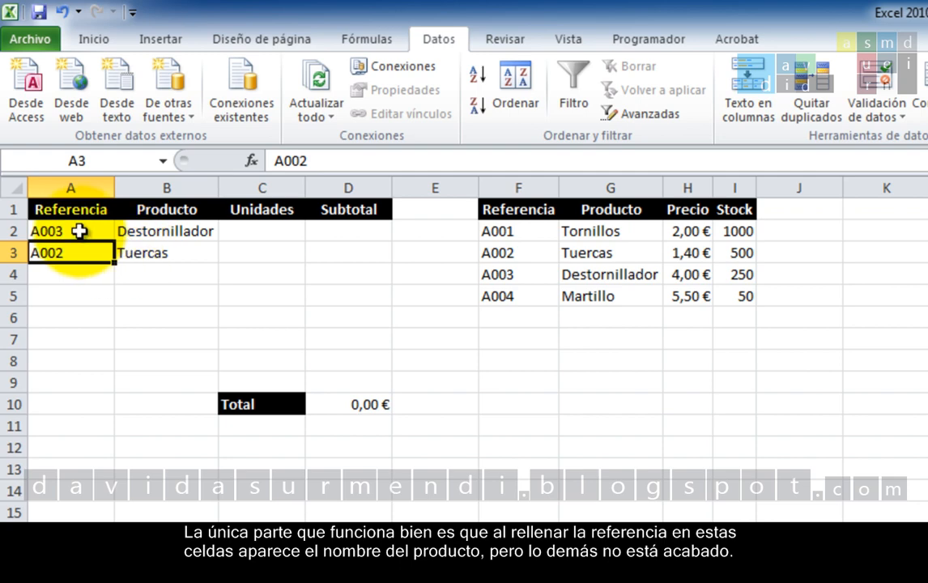
# Set the reference in cell A2 back to A001.
pyautogui.click(78, 231)
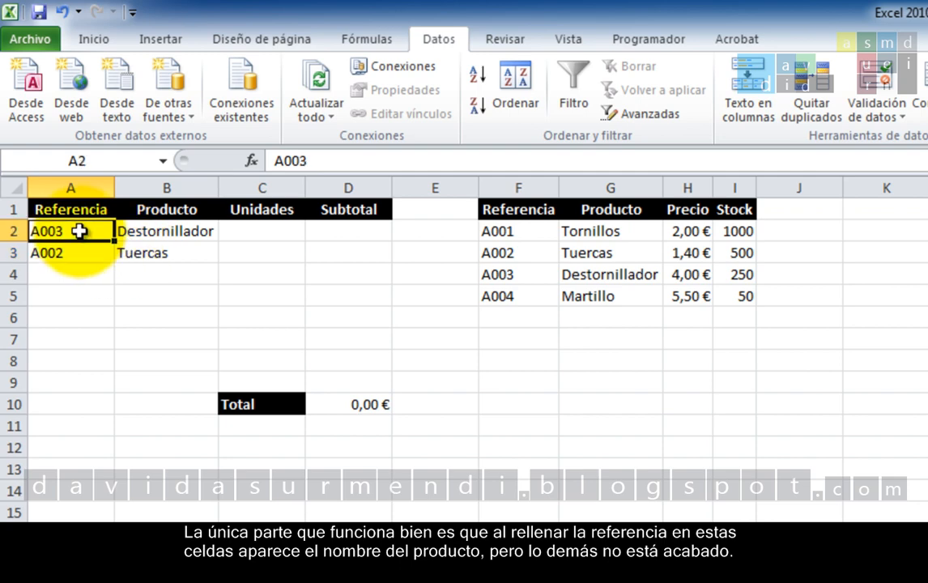
pyautogui.doubleClick(78, 231)
pyautogui.press('BackSpace')
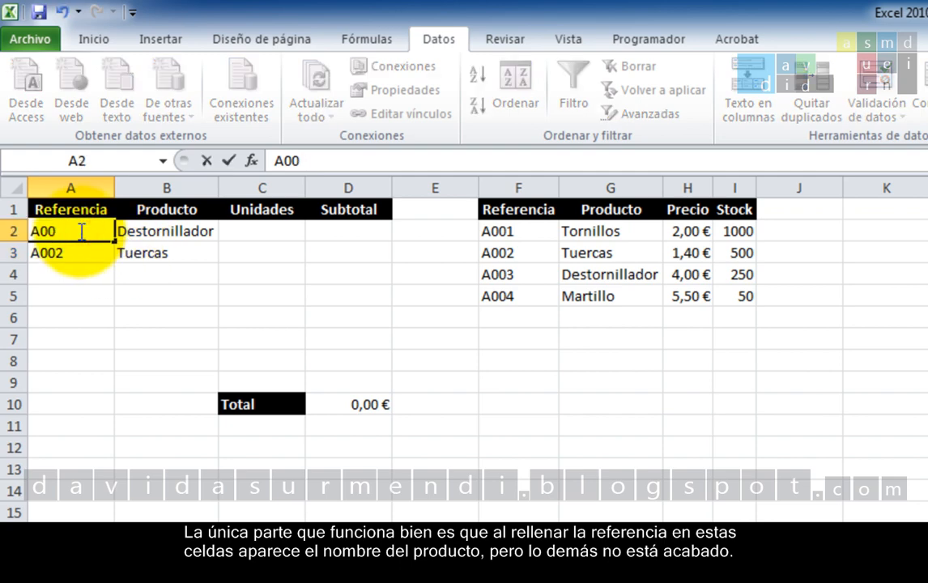
pyautogui.write('1')
pyautogui.press('Return')
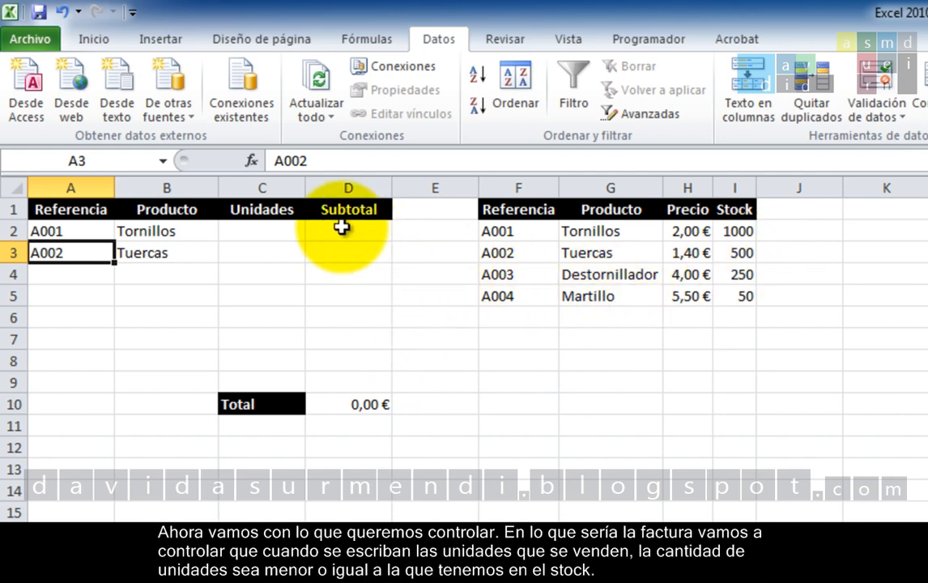
# Start a data validation on the Unidades cell C2 that allows Número entero with the condition menor o igual que.
pyautogui.moveTo(286, 233); pyautogui.dragTo(271, 381)
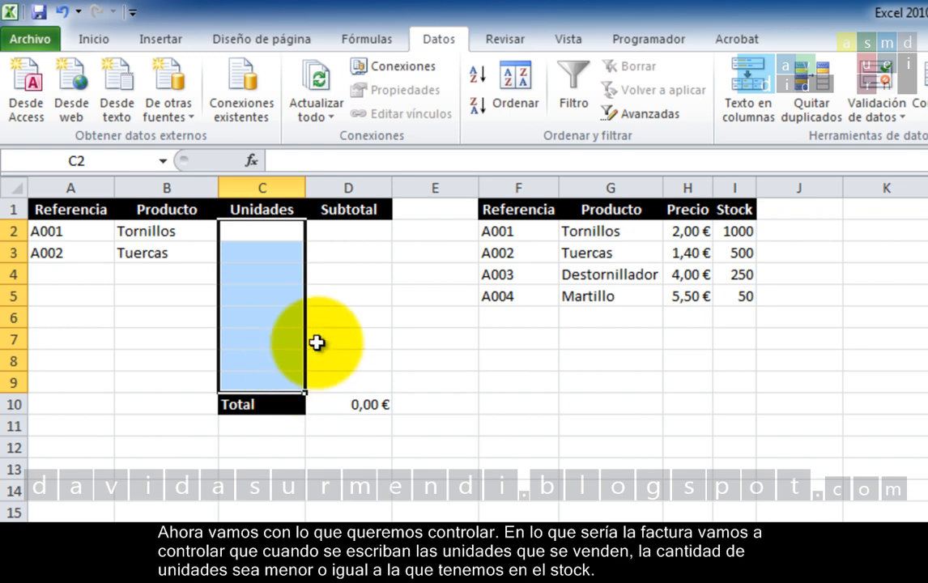
pyautogui.click(295, 236)
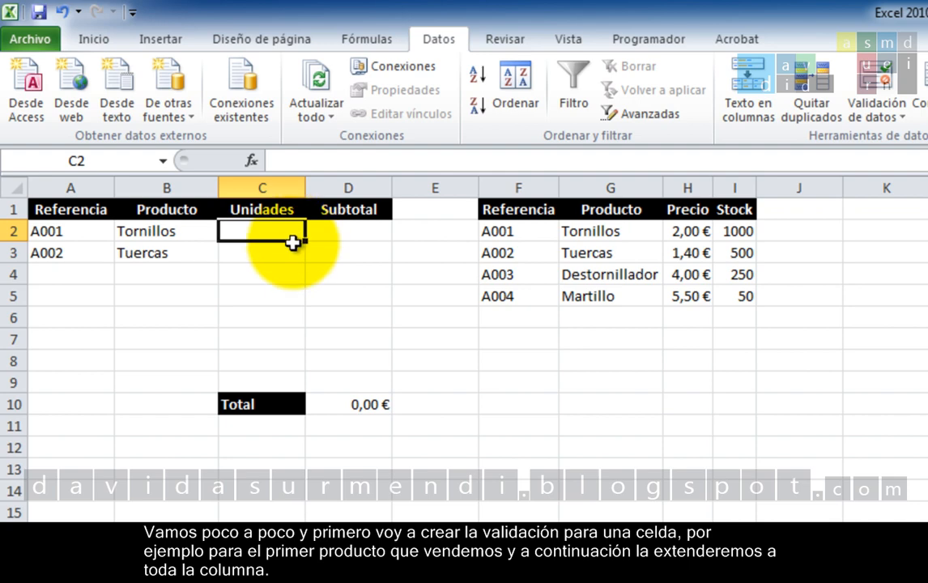
pyautogui.click(876, 89)
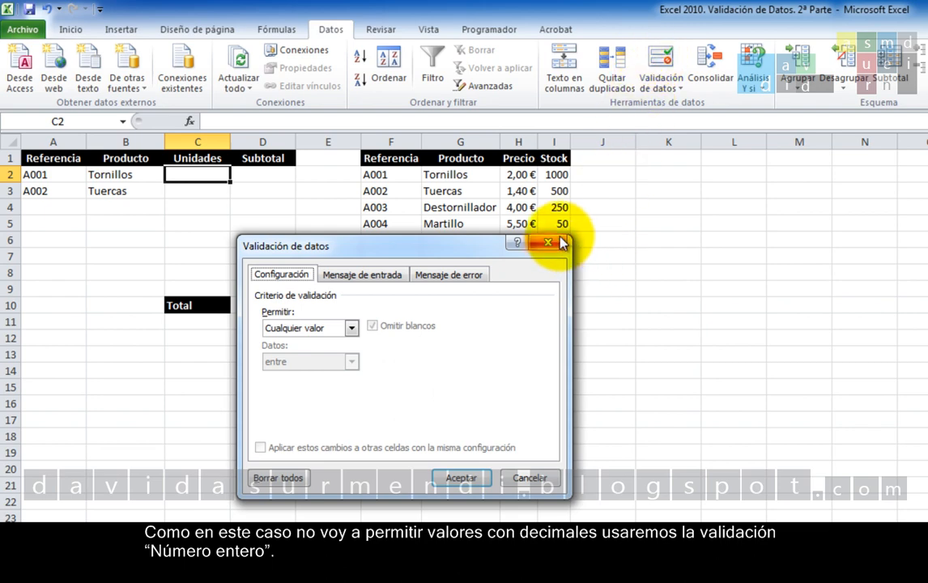
pyautogui.click(352, 328)
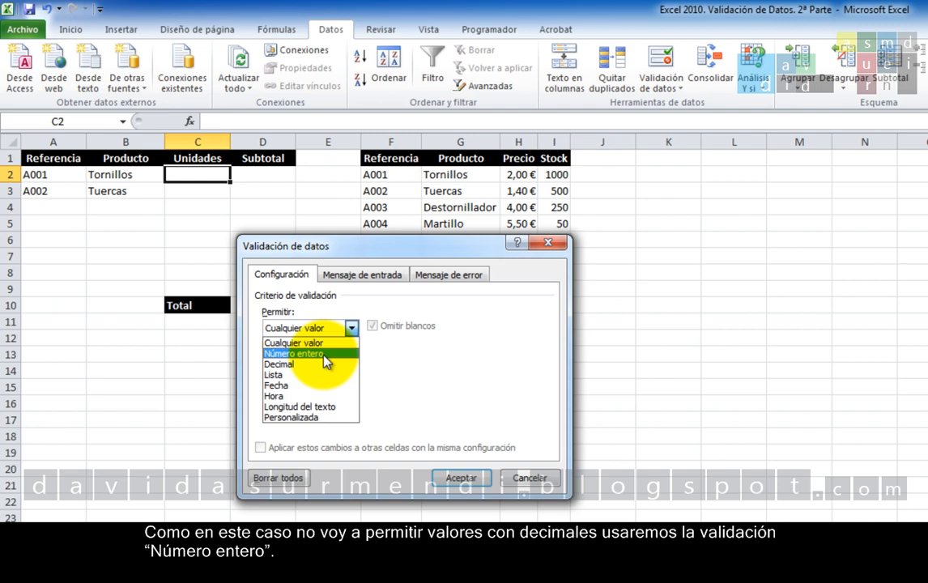
pyautogui.click(323, 354)
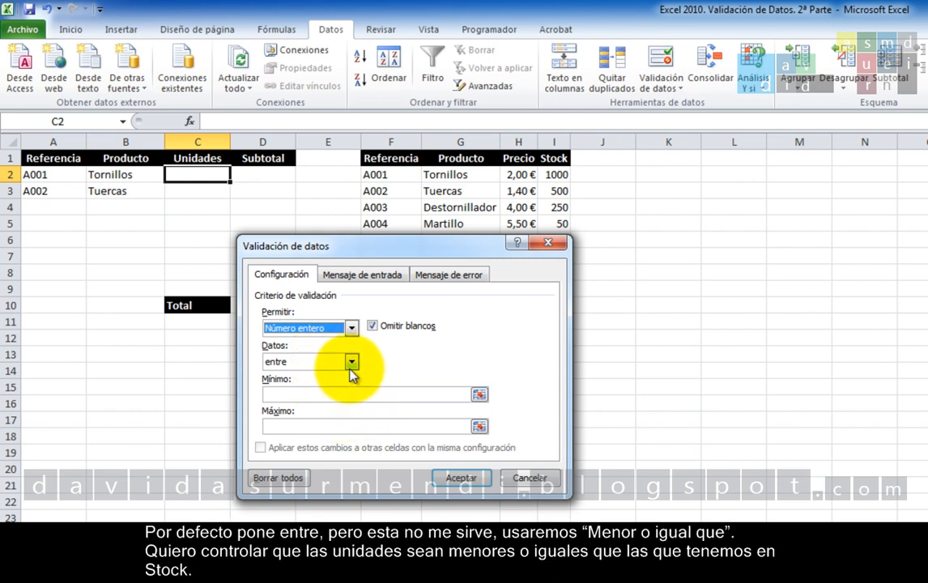
pyautogui.click(350, 361)
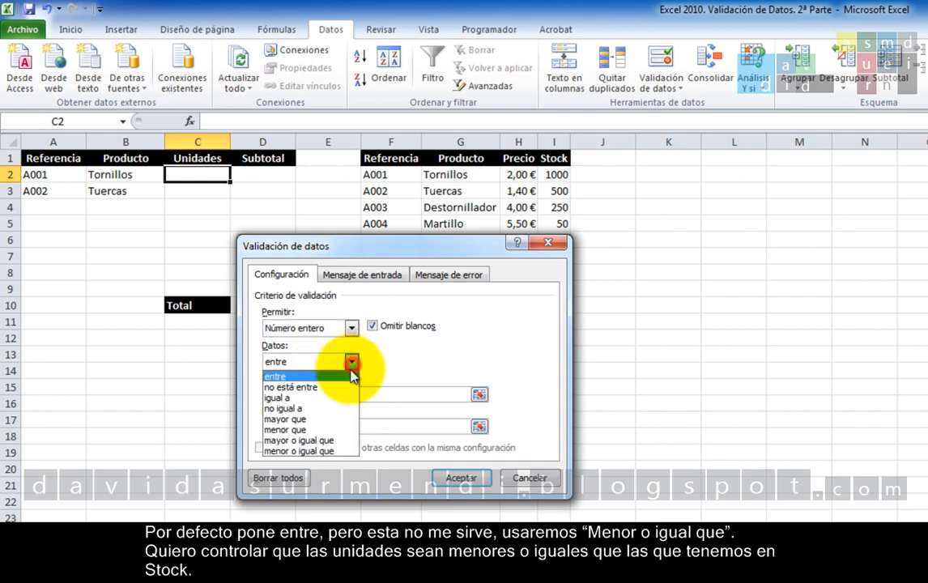
pyautogui.click(331, 451)
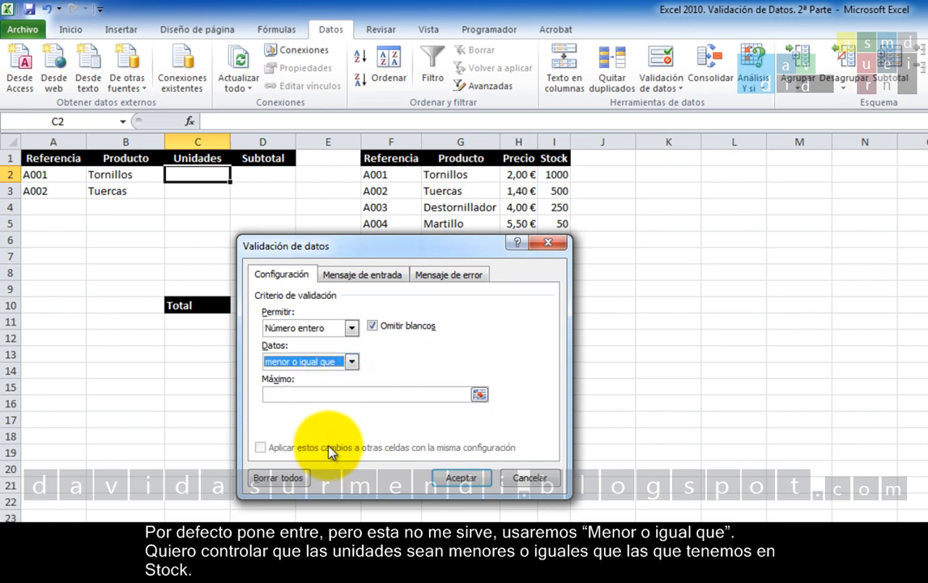
# Set the validation's maximum to the stock lookup formula =BUSCARV(A2;F:I;4;FALSO).
pyautogui.click(375, 395)
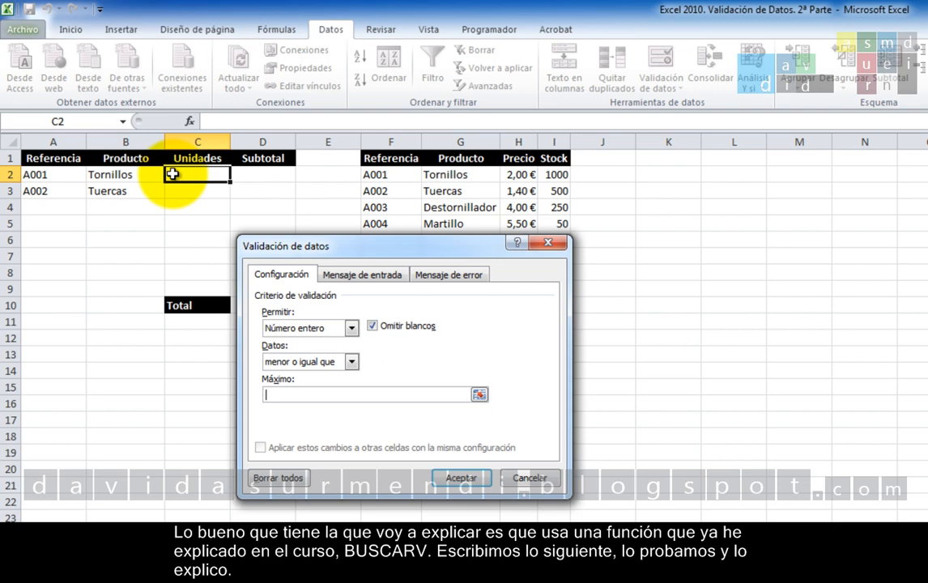
pyautogui.click(441, 396)
pyautogui.write('=BU')
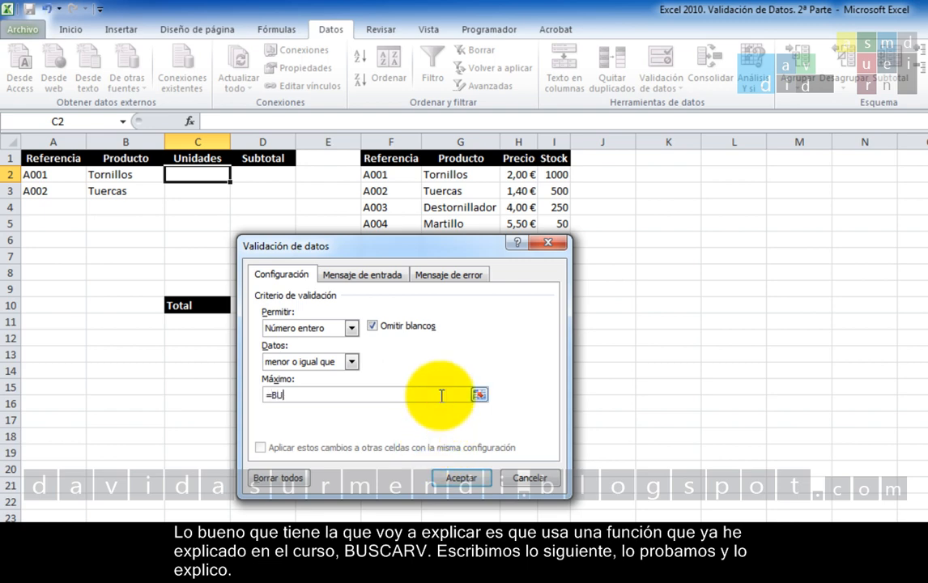
pyautogui.write('SCARV(')
pyautogui.click(66, 180)
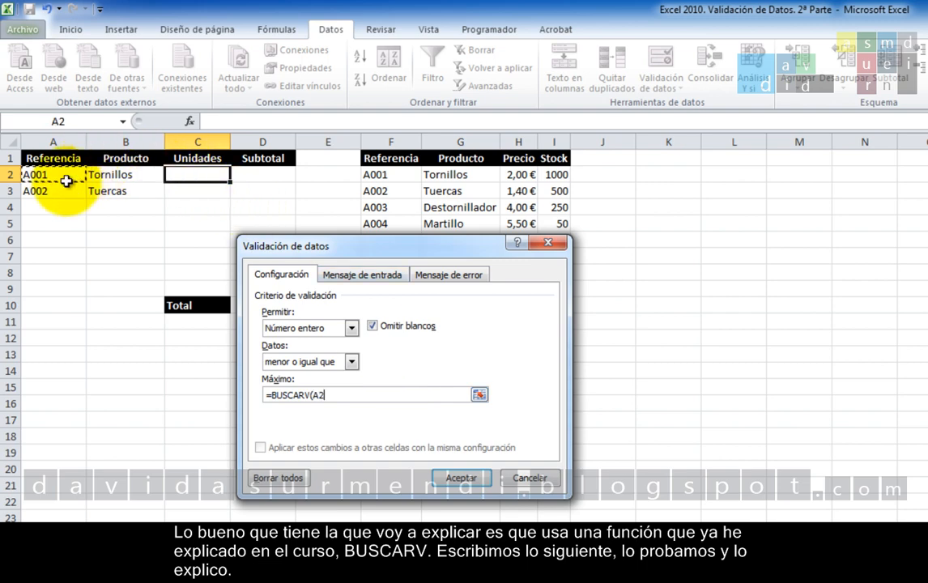
pyautogui.write(';')
pyautogui.click(389, 140)
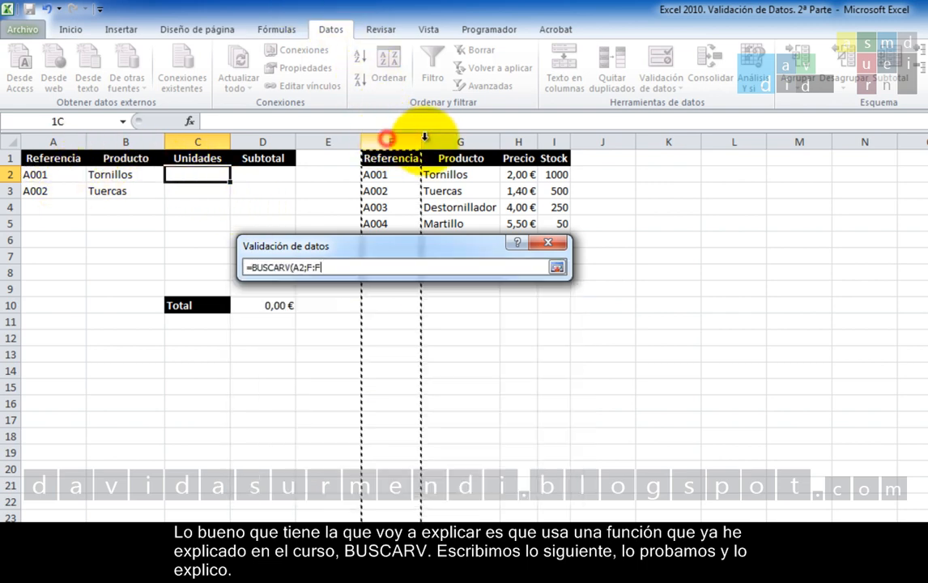
pyautogui.moveTo(424, 138); pyautogui.dragTo(552, 132)
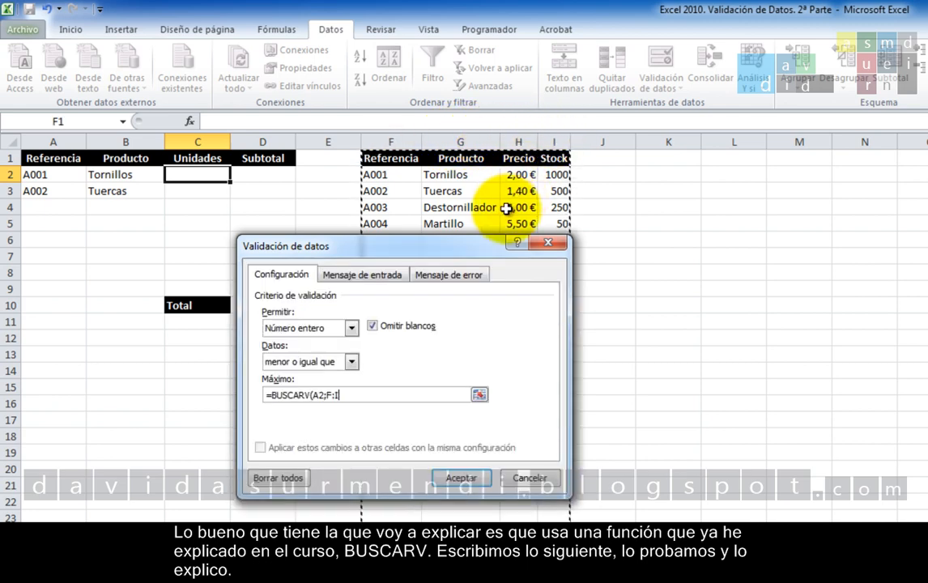
pyautogui.write(';')
pyautogui.write('4;')
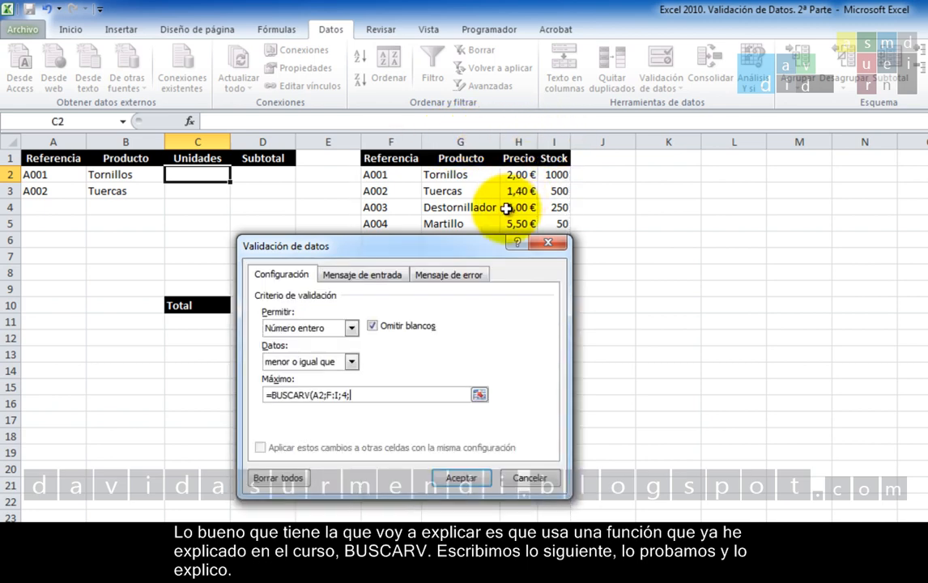
pyautogui.write('FALSO)')
# Add an error alert titled "Demasiadas Unidades" with the message "No tenemos tantas unidades en el Stock." and apply the validation.
pyautogui.click(471, 275)
pyautogui.click(466, 348)
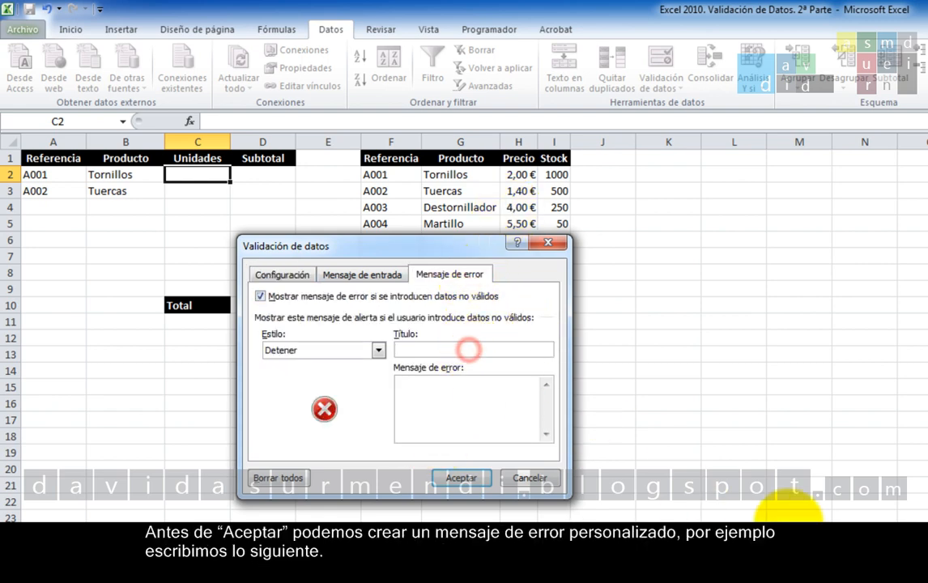
pyautogui.write('De')
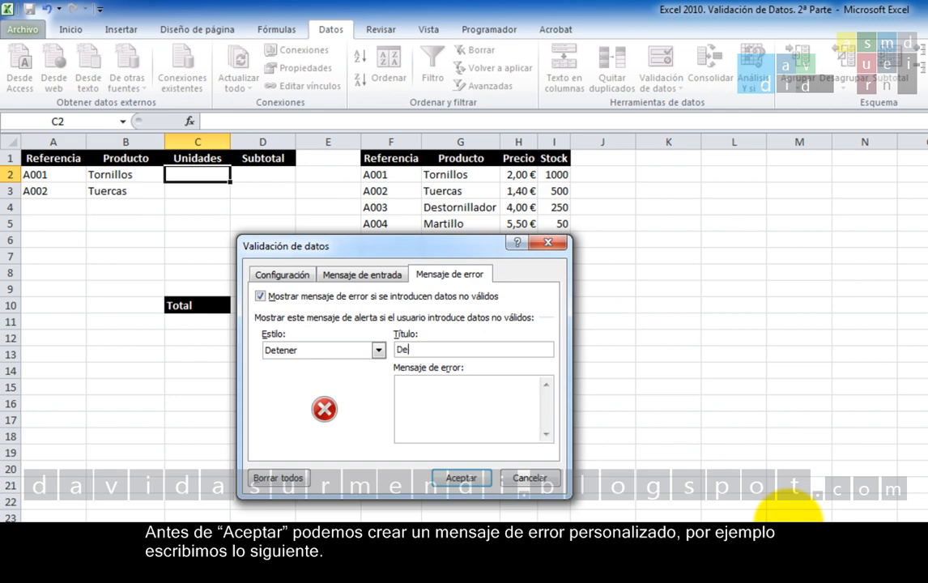
pyautogui.write('masiadas Unidades')
pyautogui.press('Tab')
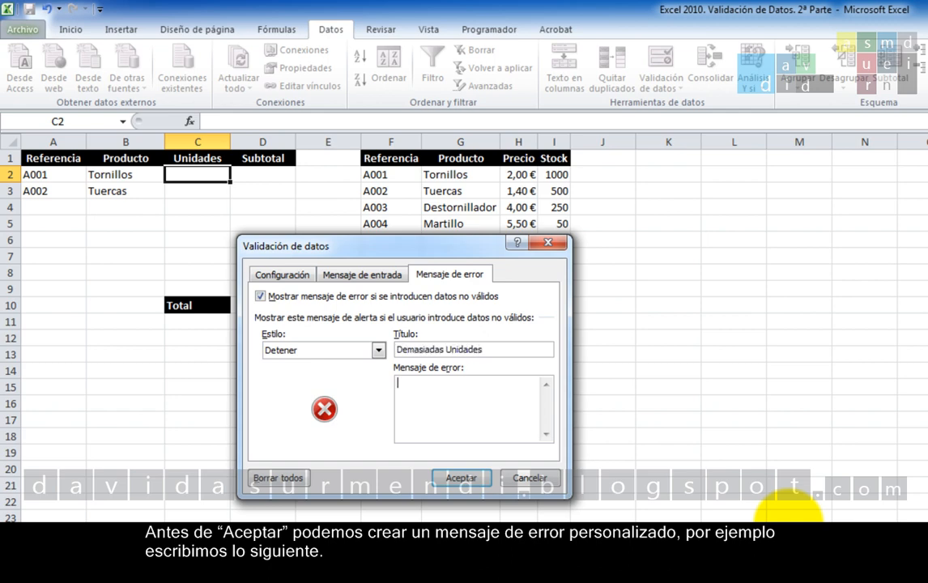
pyautogui.write('No tenemos tantas unidades en ')
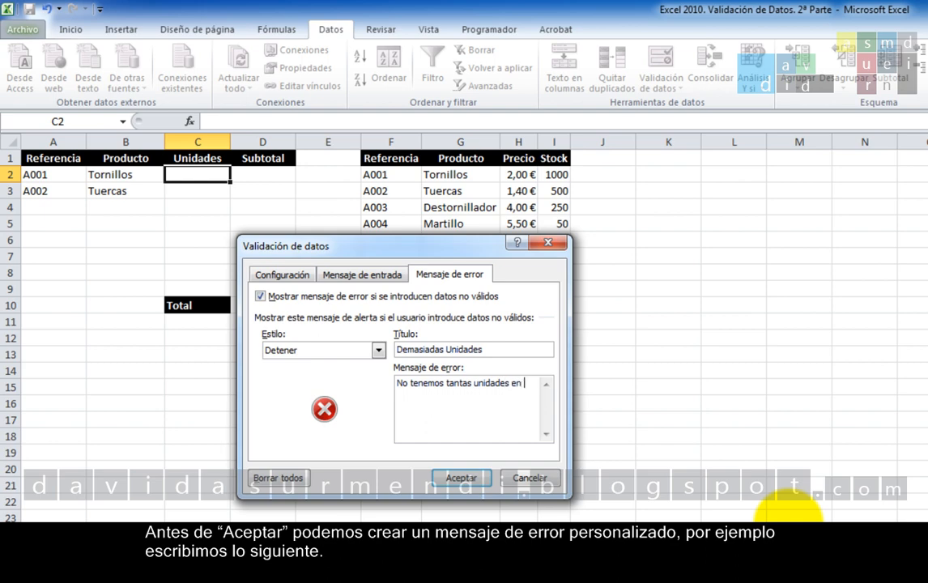
pyautogui.write('el Stock.')
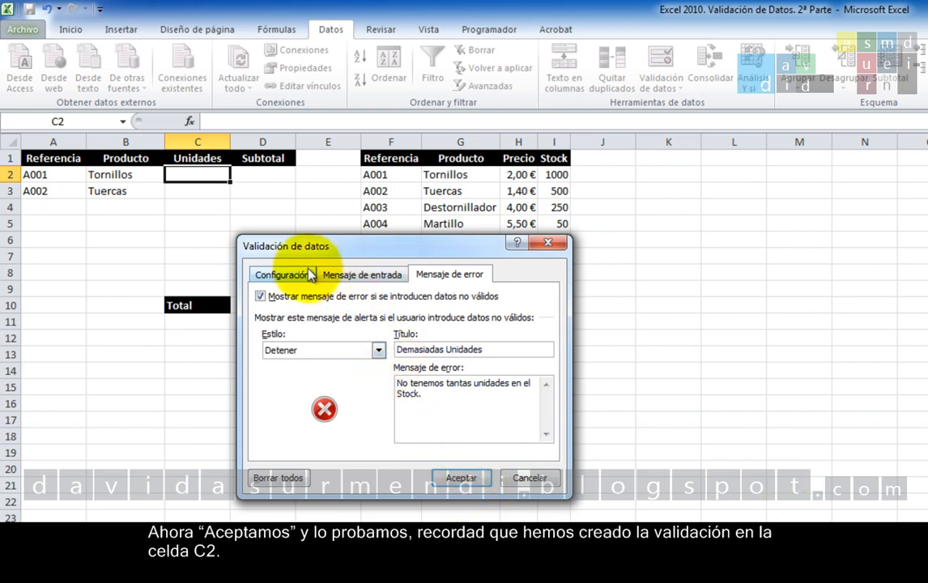
pyautogui.click(281, 275)
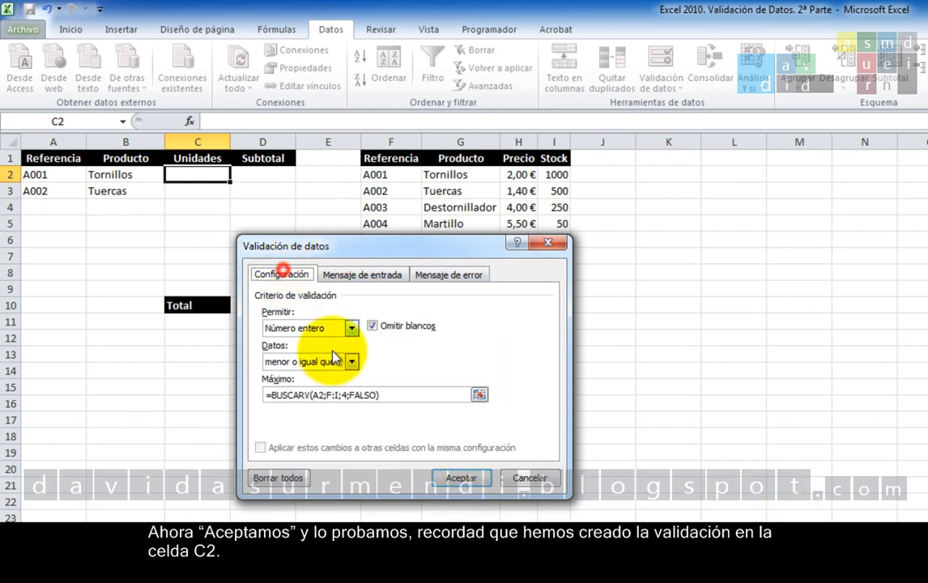
pyautogui.click(480, 478)
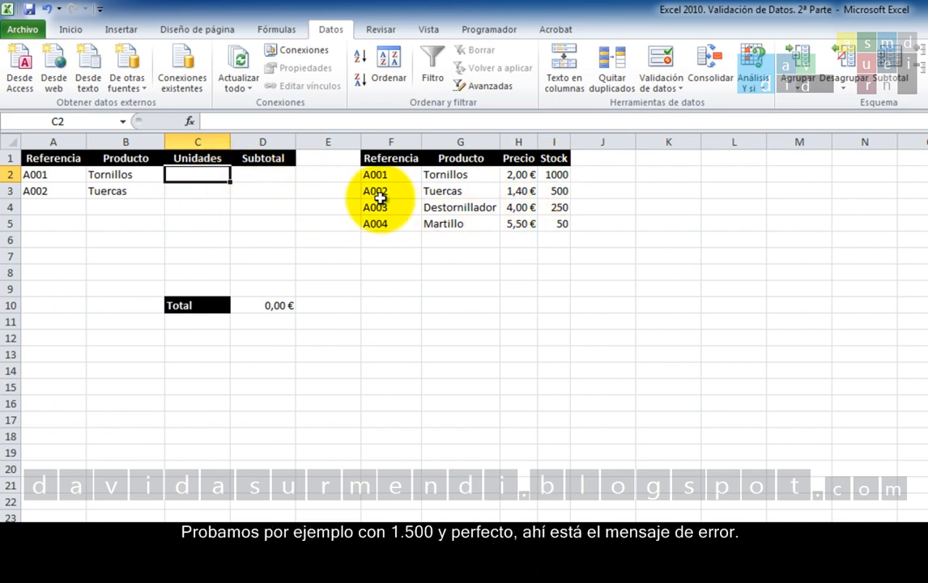
# Try entering 1500 units in cell C2 to test the stock limit, and retry with 500.
pyautogui.write('1500')
pyautogui.press('Return')
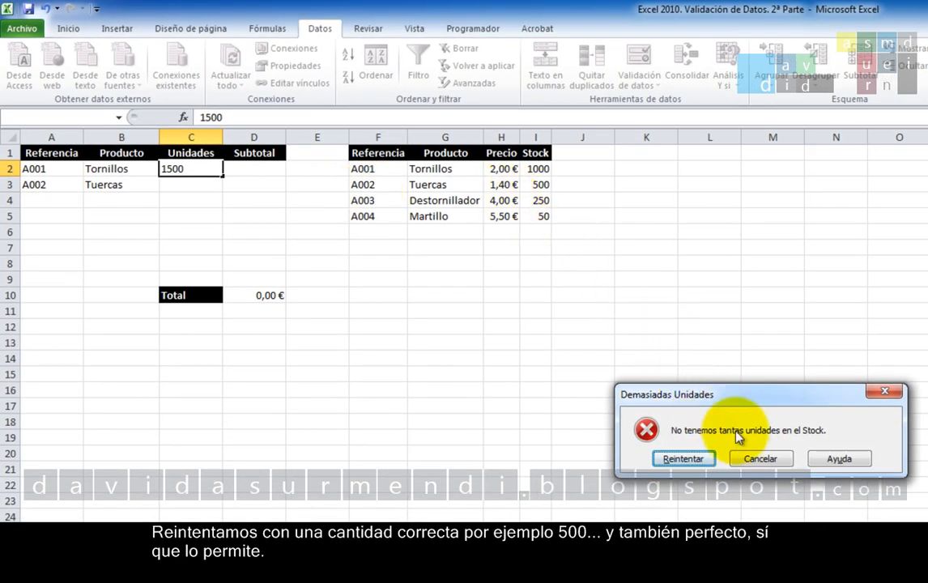
pyautogui.click(700, 460)
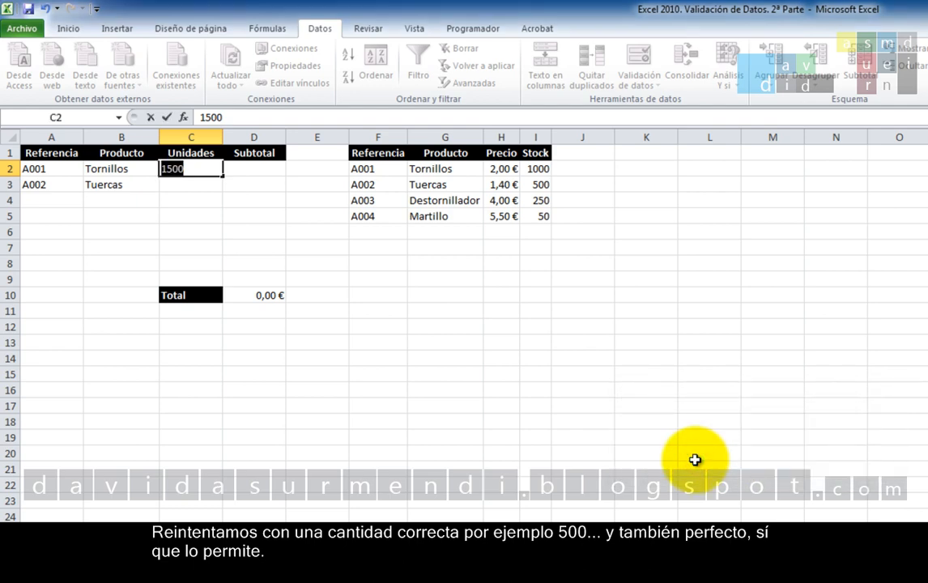
pyautogui.write('500')
pyautogui.press('Return')
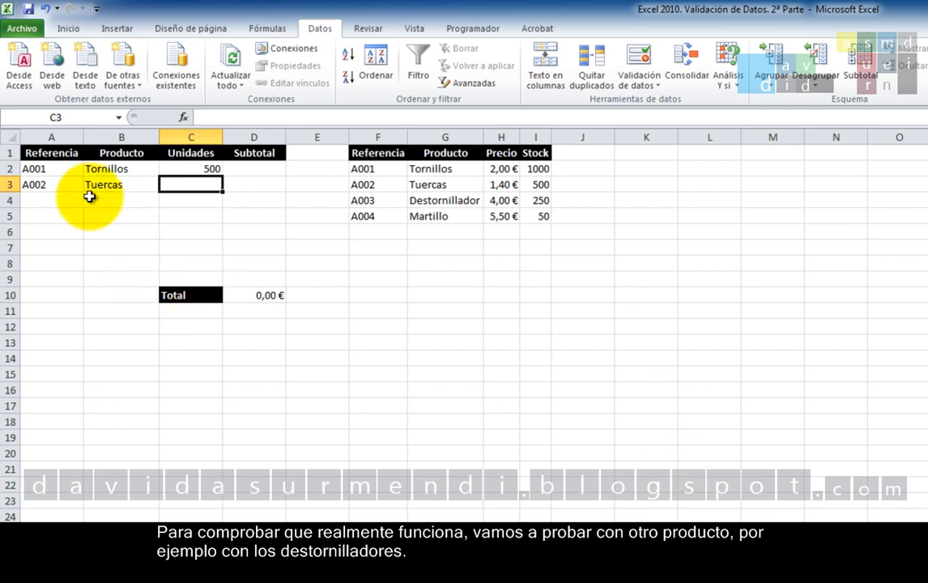
# Change the reference in cell A2 to A003 to test the validation with another product.
pyautogui.click(70, 169)
pyautogui.doubleClick(70, 169)
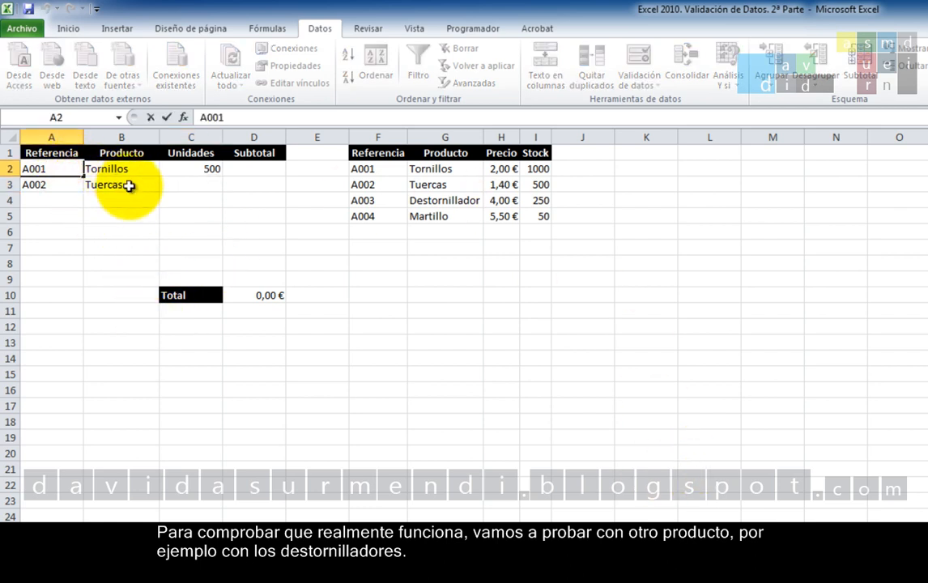
pyautogui.press('BackSpace')
pyautogui.write('3')
pyautogui.press('Return')
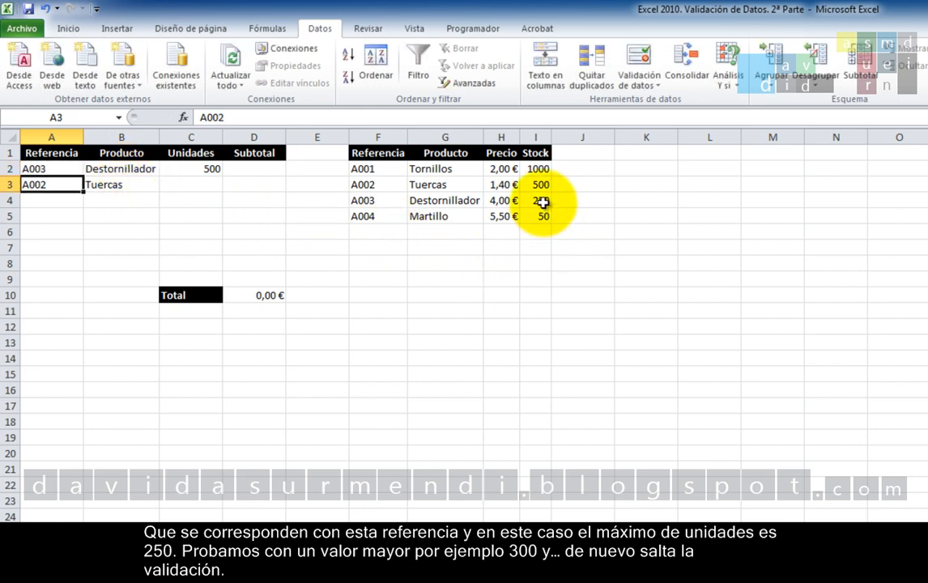
# Try entering 300 units in cell C2 to test the A003 stock limit, and retry with 200.
pyautogui.click(178, 178)
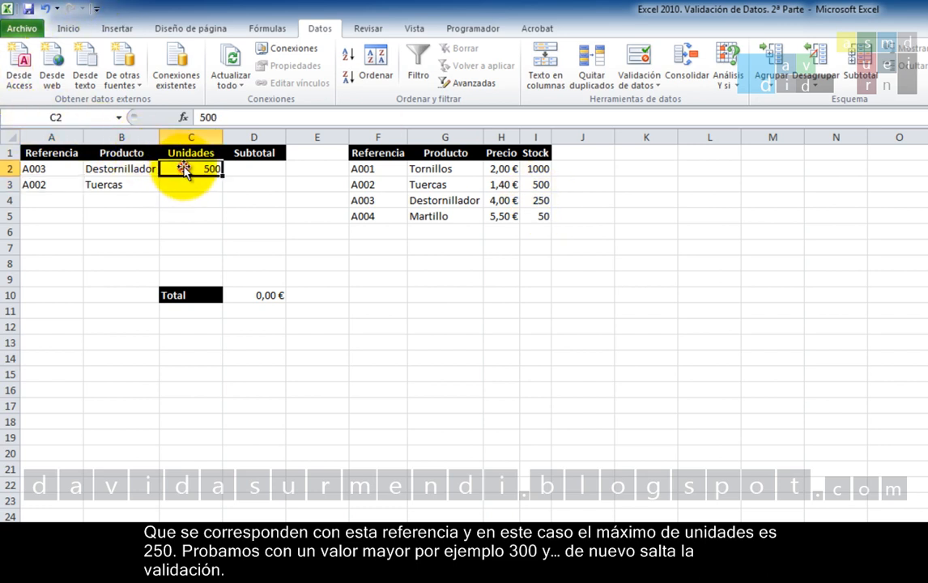
pyautogui.write('300')
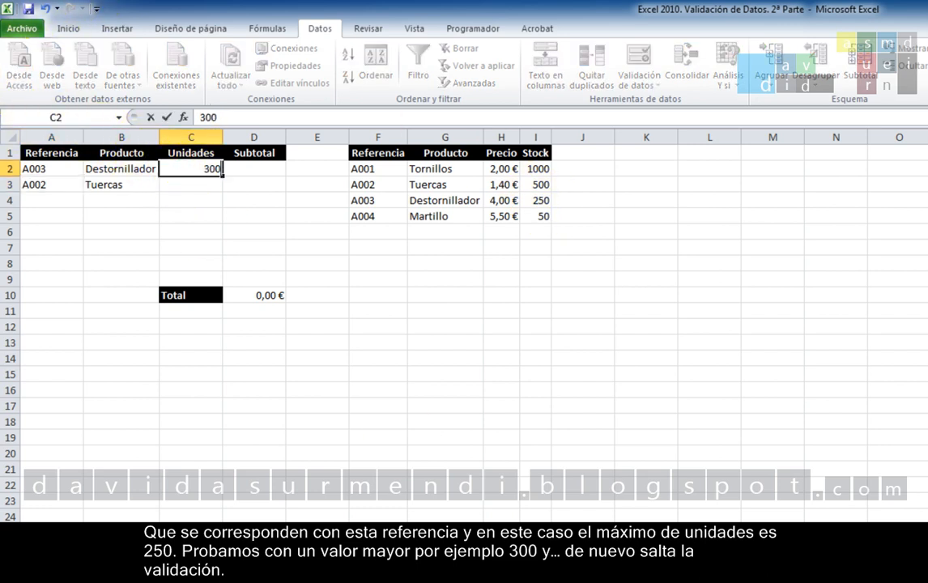
pyautogui.press('Return')
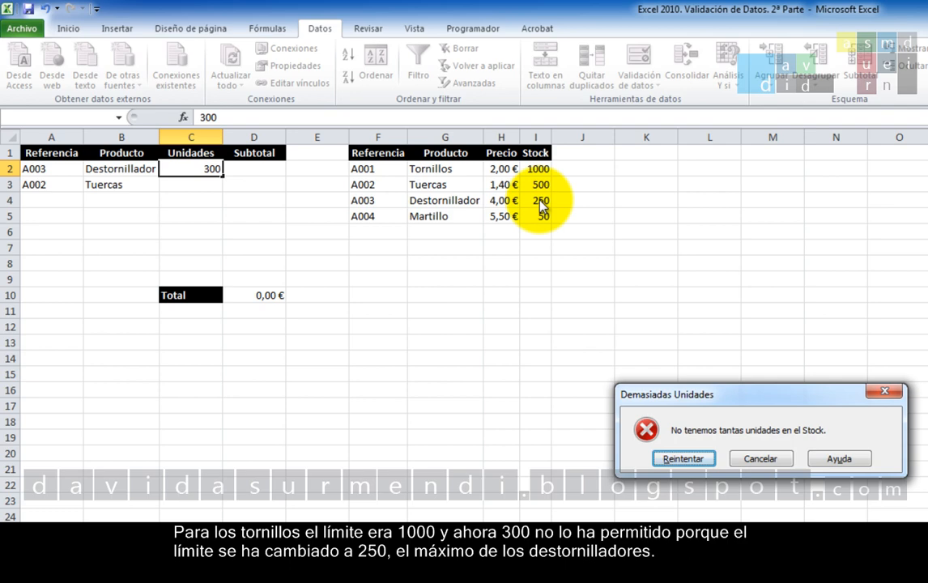
pyautogui.click(678, 456)
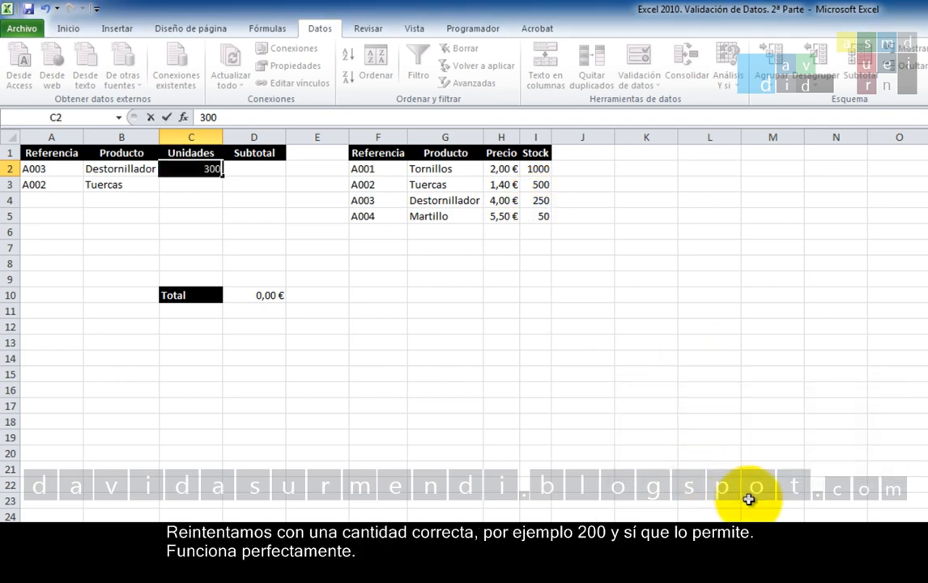
pyautogui.write('200')
pyautogui.press('Return')
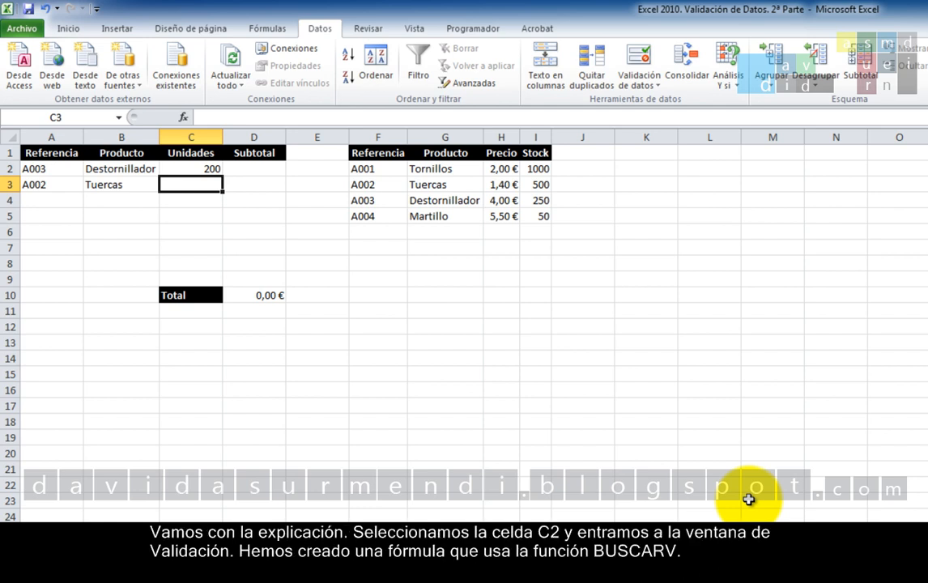
# Review the BUSCARV formula in the data validation settings of cell C2 and leave them unchanged.
pyautogui.click(207, 170)
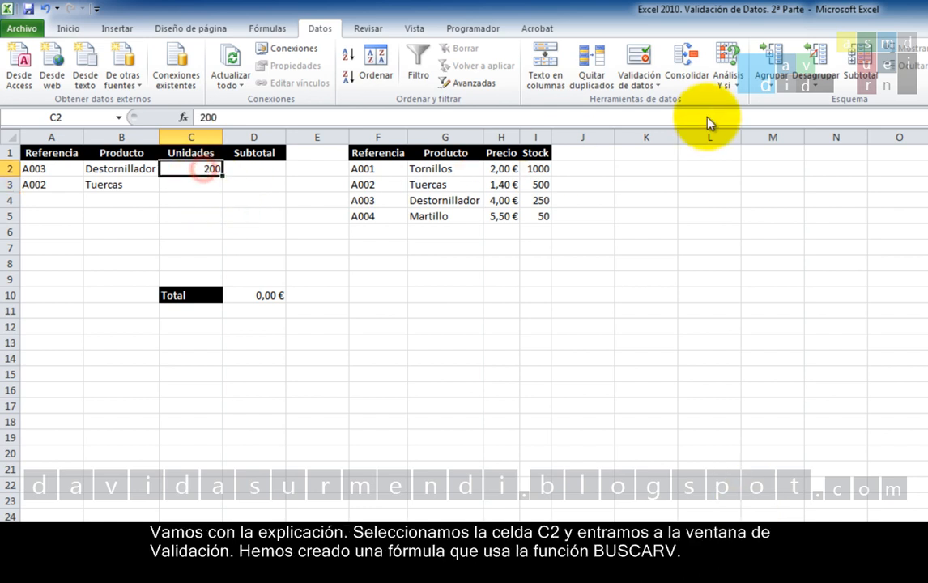
pyautogui.click(639, 56)
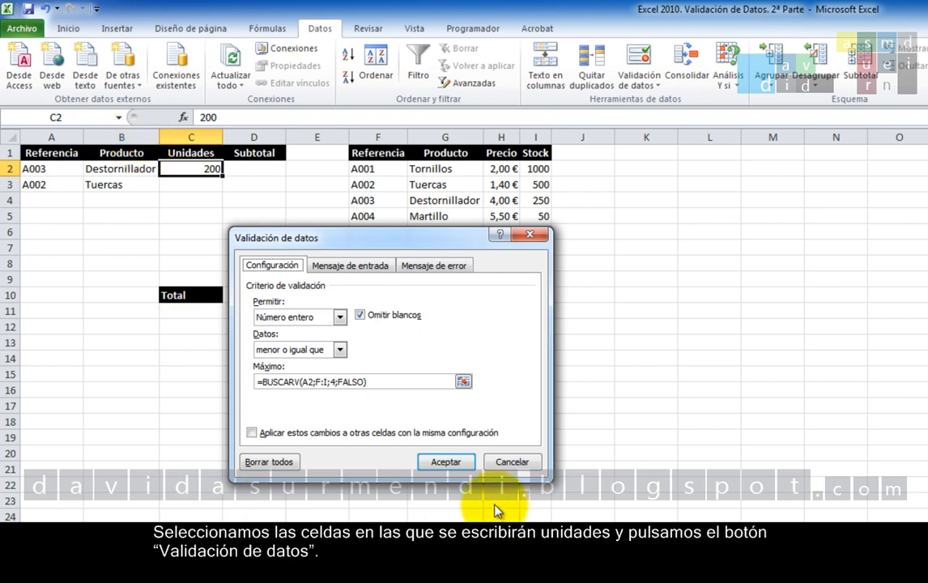
pyautogui.click(499, 461)
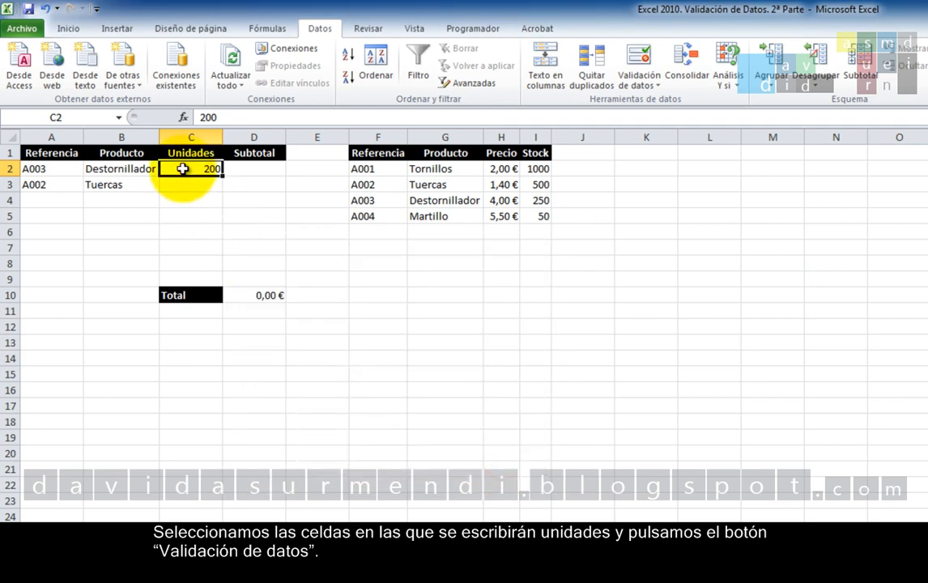
# Extend the stock validation of cell C2 to the whole units range C2:C9.
pyautogui.moveTo(182, 172); pyautogui.dragTo(206, 274)
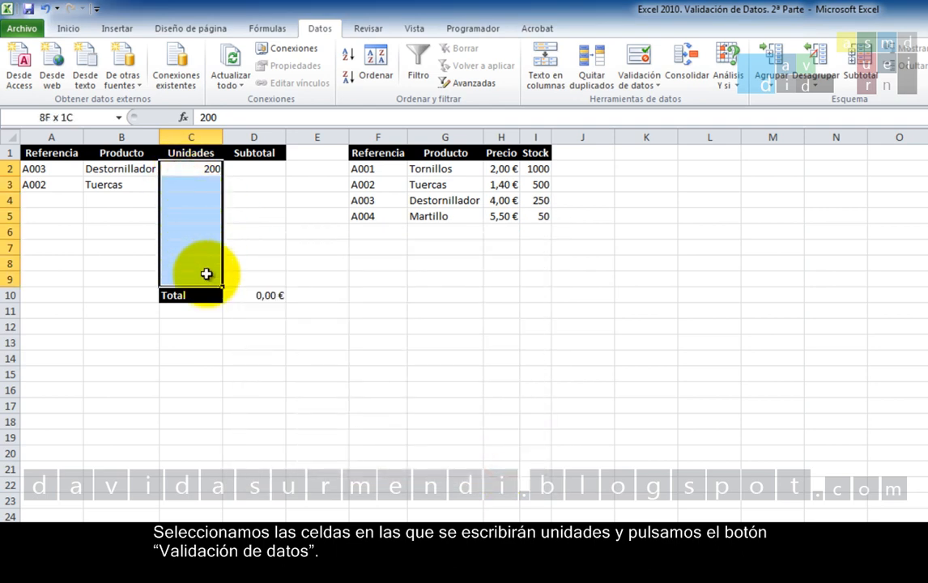
pyautogui.click(639, 63)
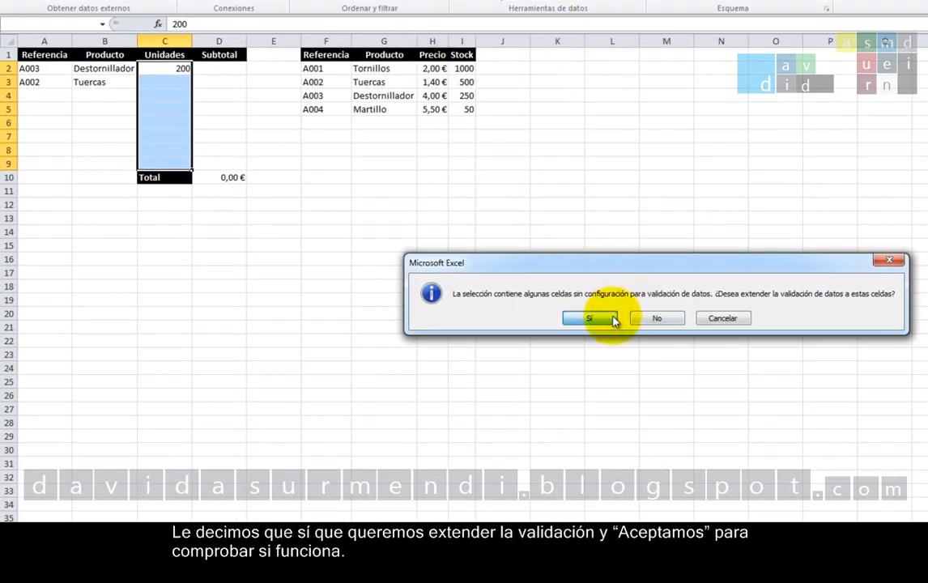
pyautogui.click(612, 321)
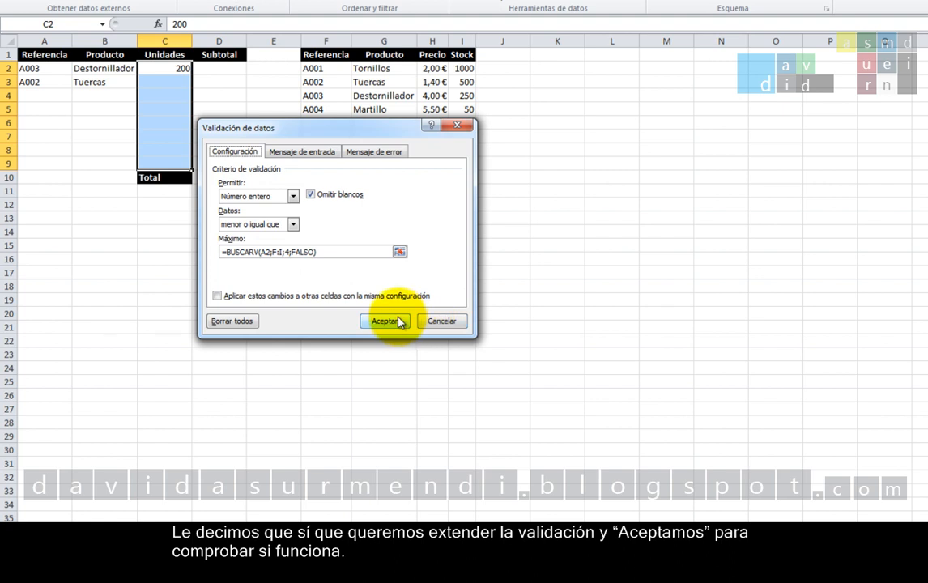
pyautogui.click(386, 322)
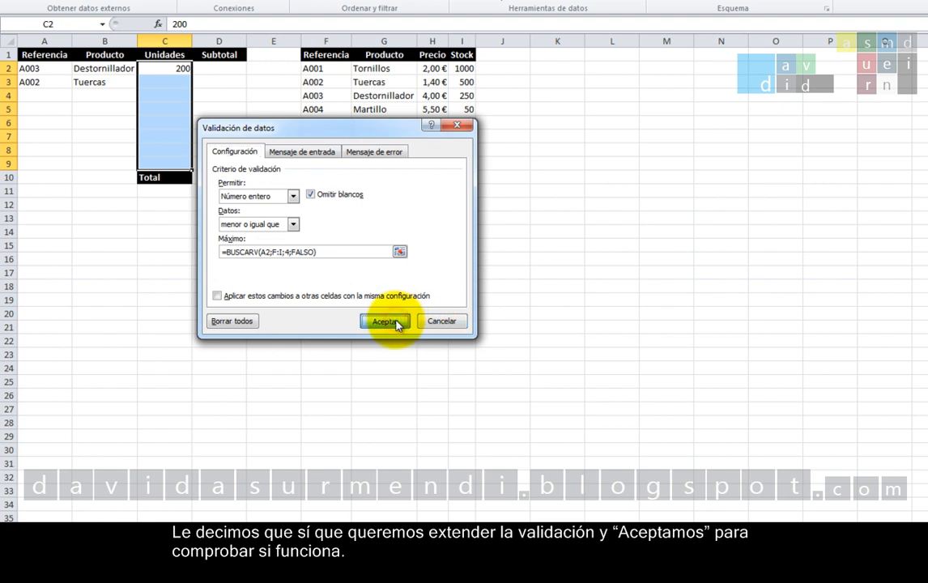
# Try entering 600 units in cell C3 to test the extended validation, and retry with 400.
pyautogui.click(161, 83)
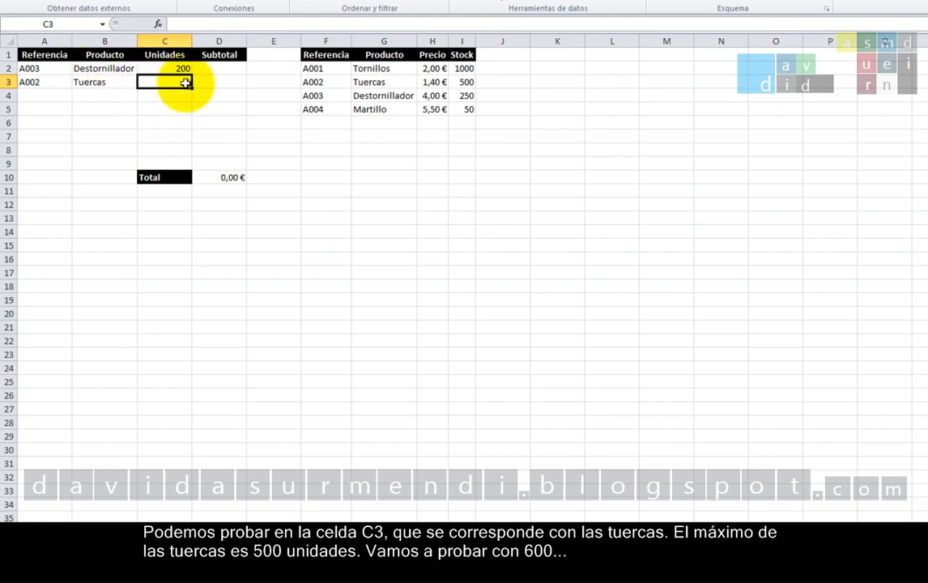
pyautogui.write('600')
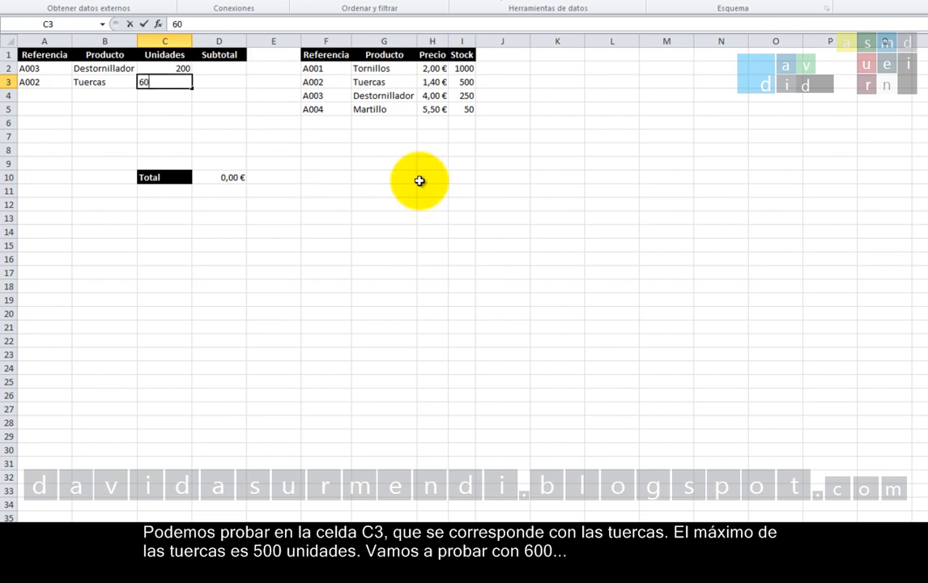
pyautogui.press('Return')
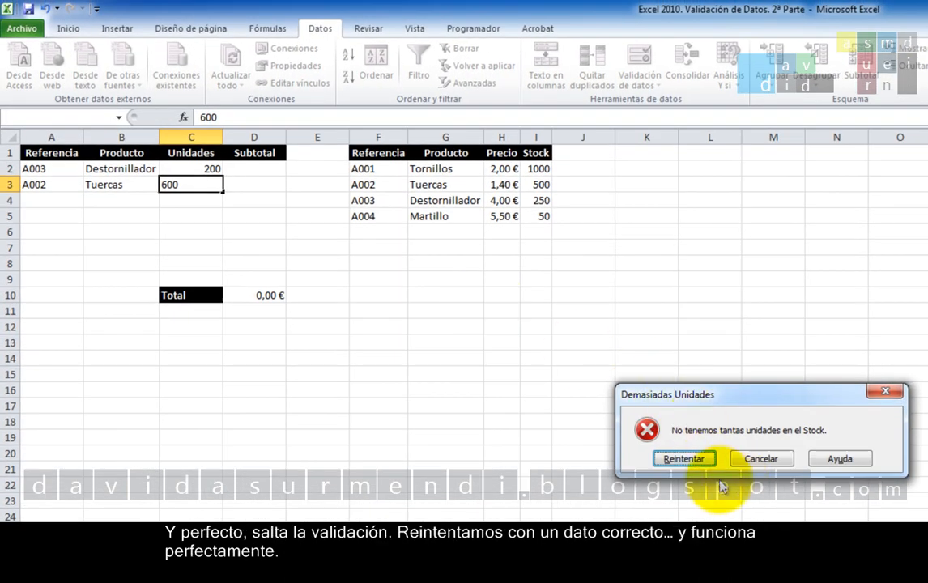
pyautogui.click(684, 459)
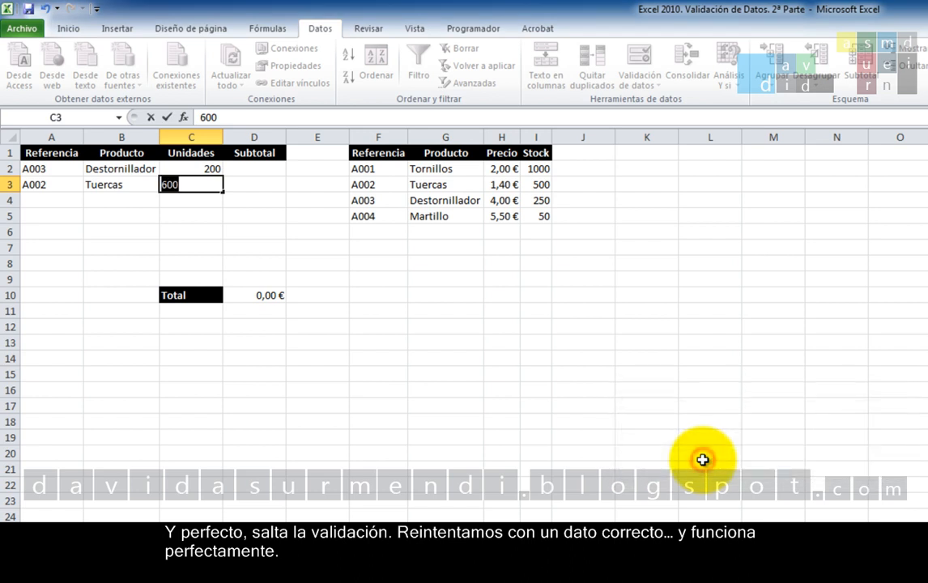
pyautogui.write('400')
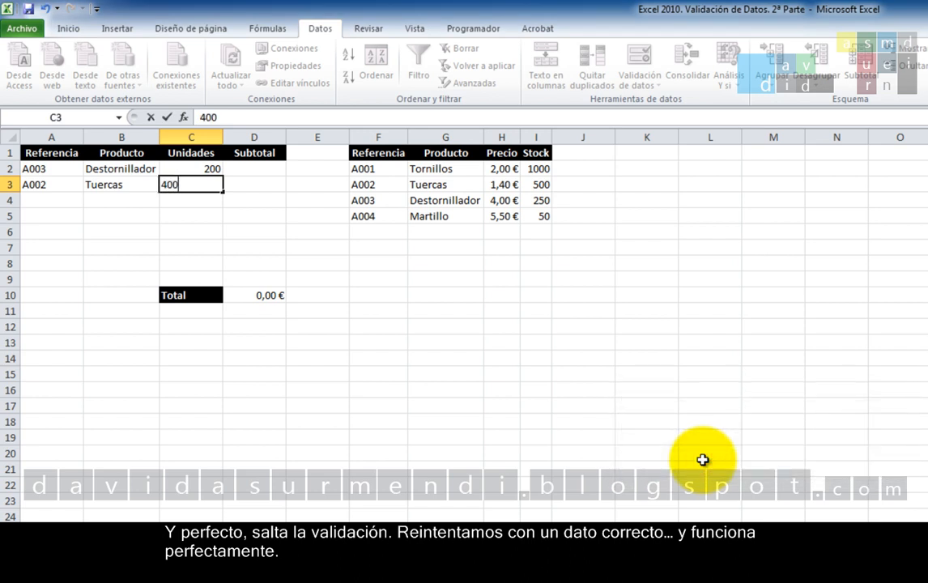
pyautogui.press('Return')
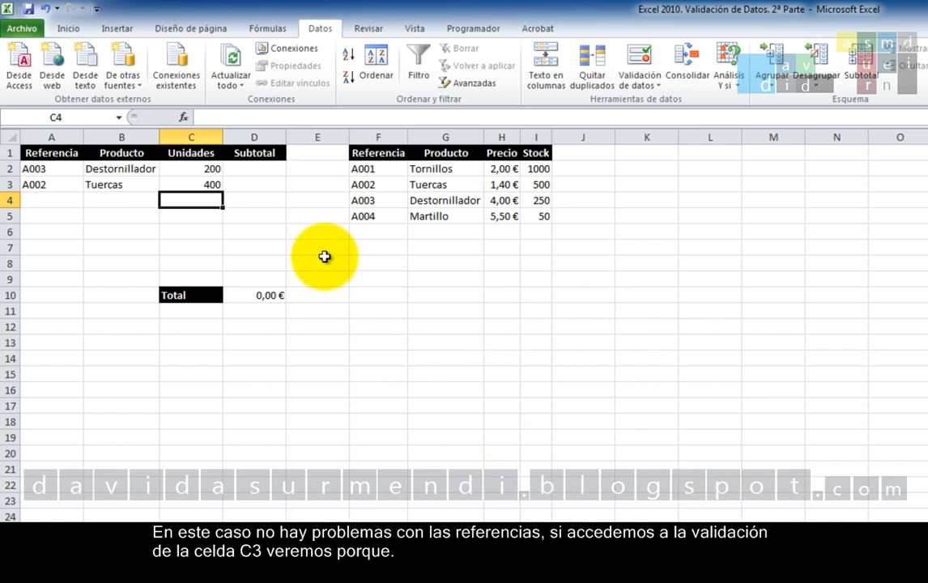
# Check which reference cell the BUSCARV formula uses in the data validation of cell C3, without changing it.
pyautogui.click(194, 186)
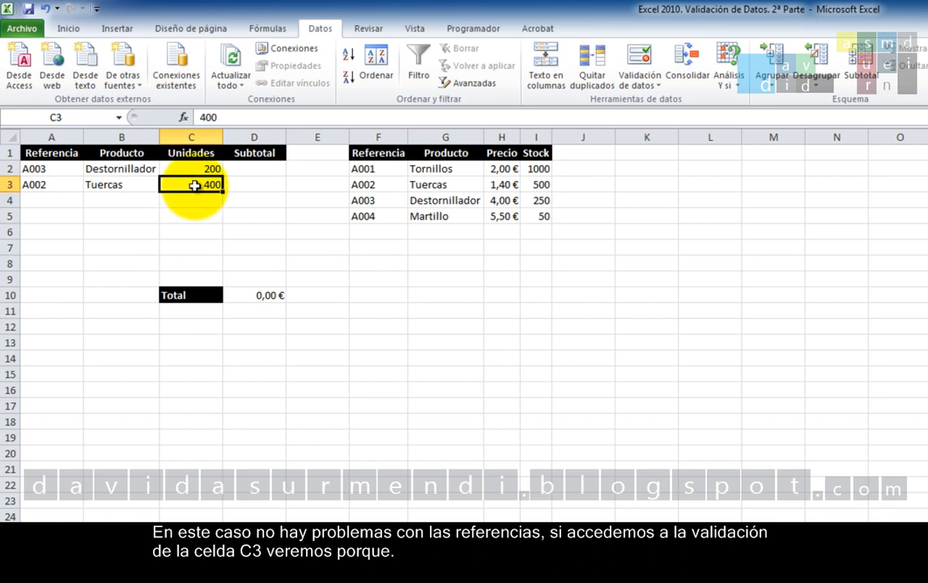
pyautogui.click(639, 61)
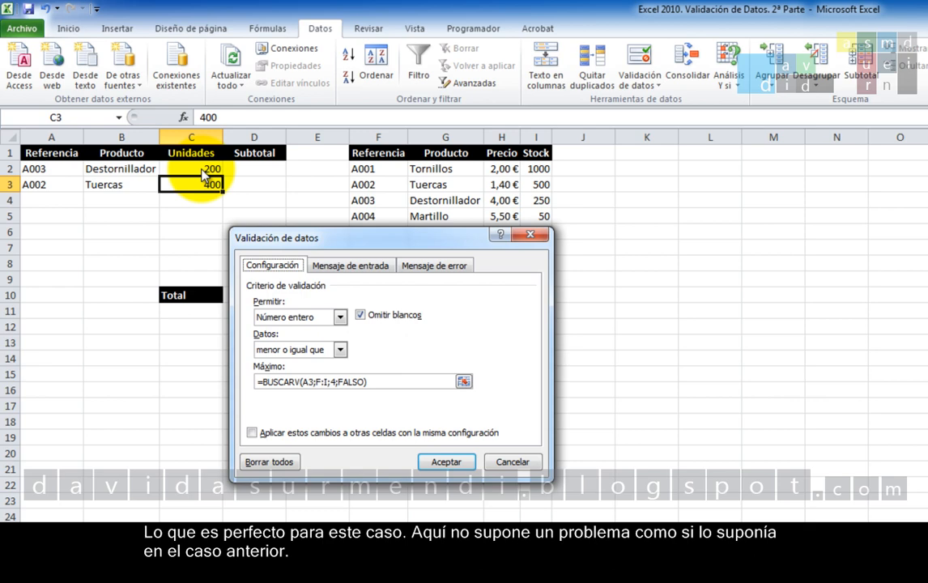
pyautogui.click(522, 466)
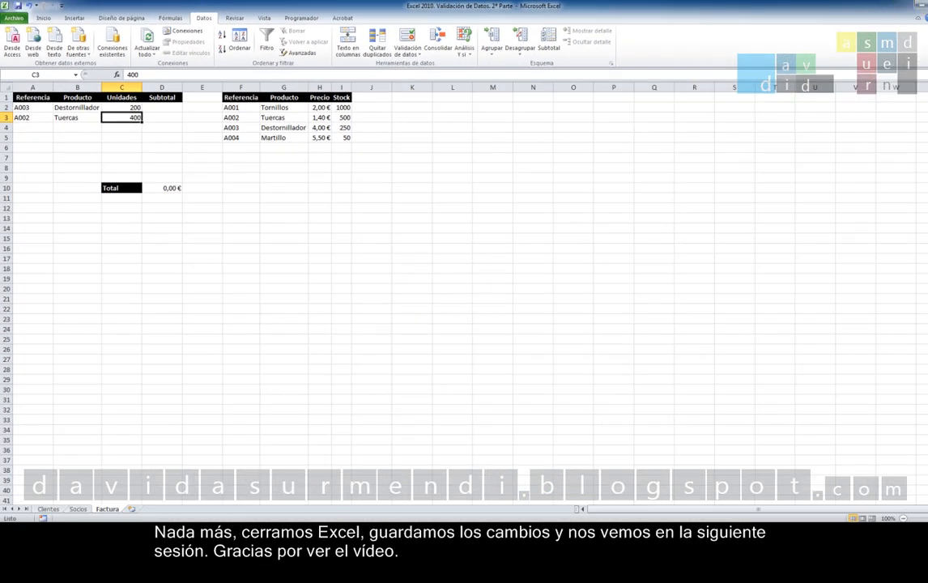
# Close Excel and save the changes to the workbook.
pyautogui.click(925, 5)
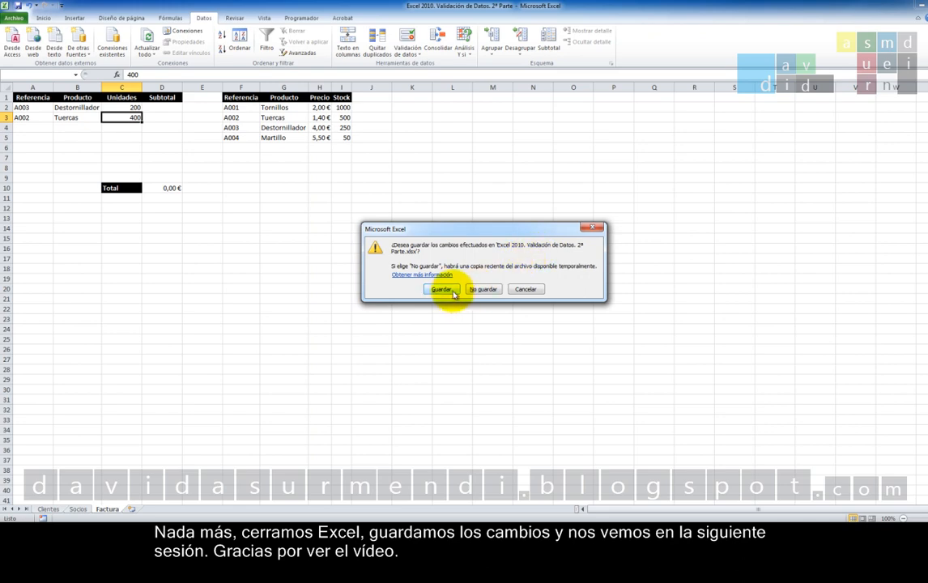
pyautogui.click(442, 288)
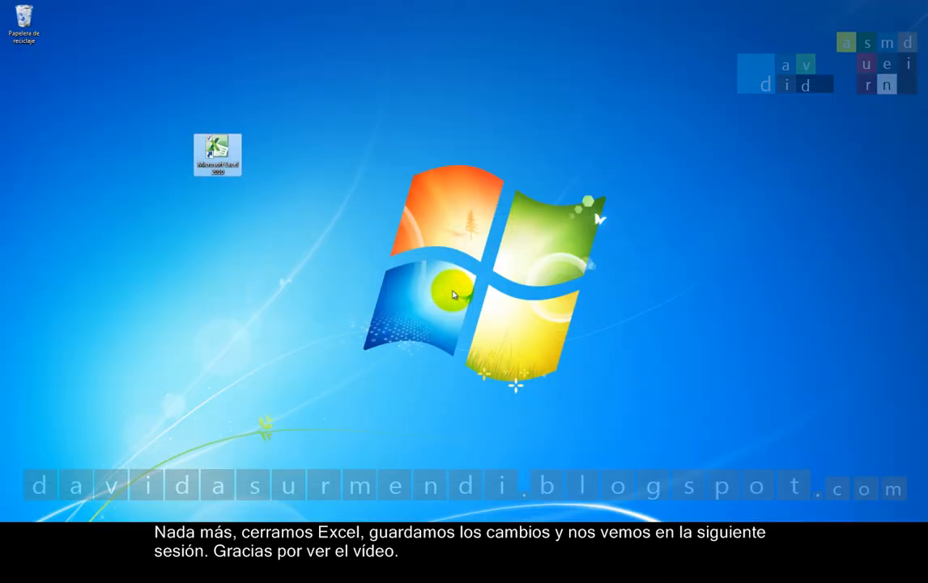